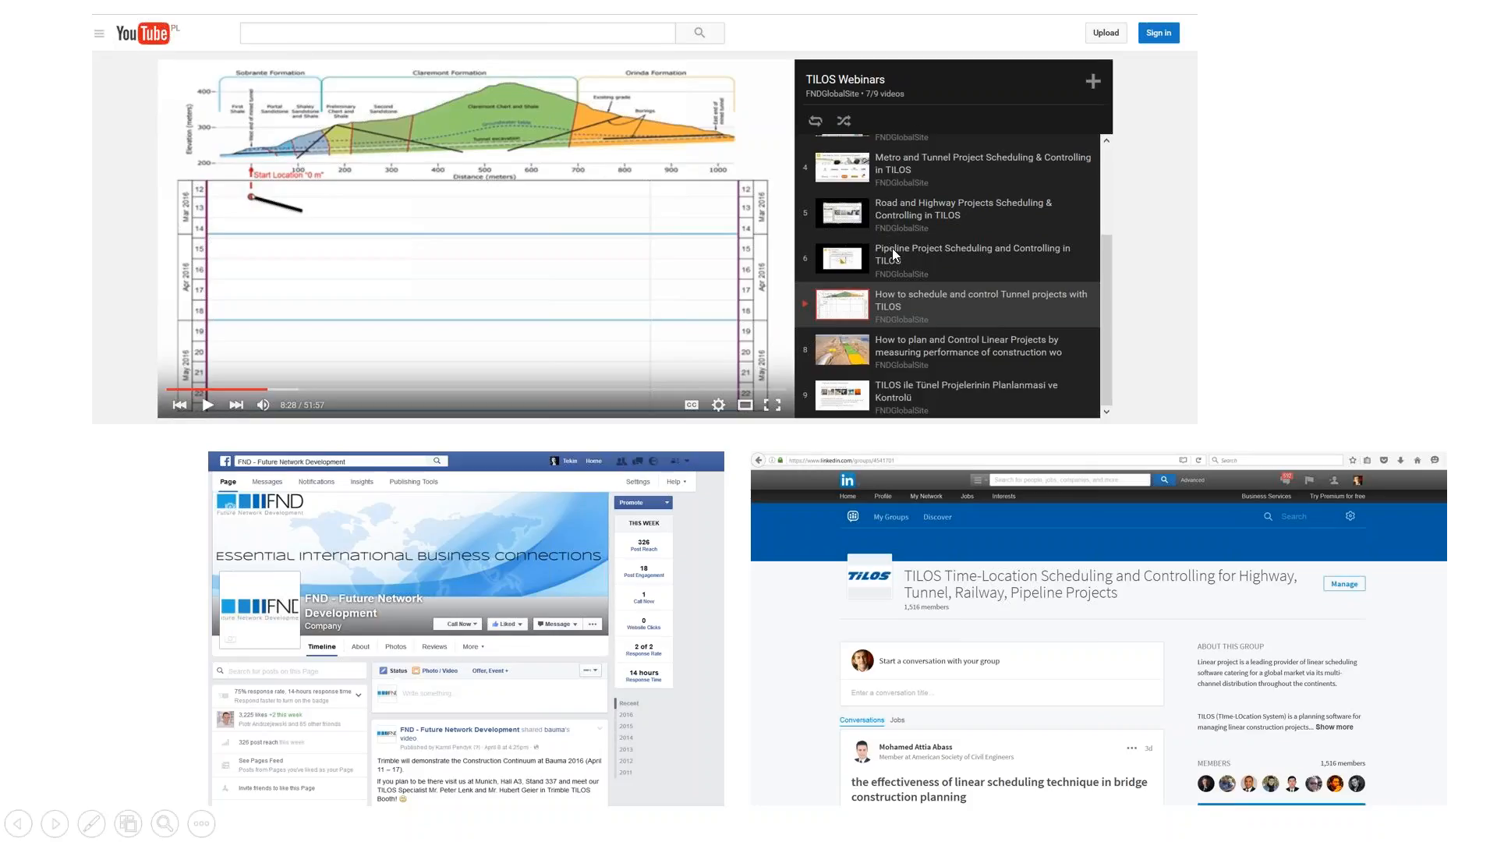
- End the slide show and switch to the Tilos window with the Demo Project Road sample view
key(ctrl)
key(ctrl)
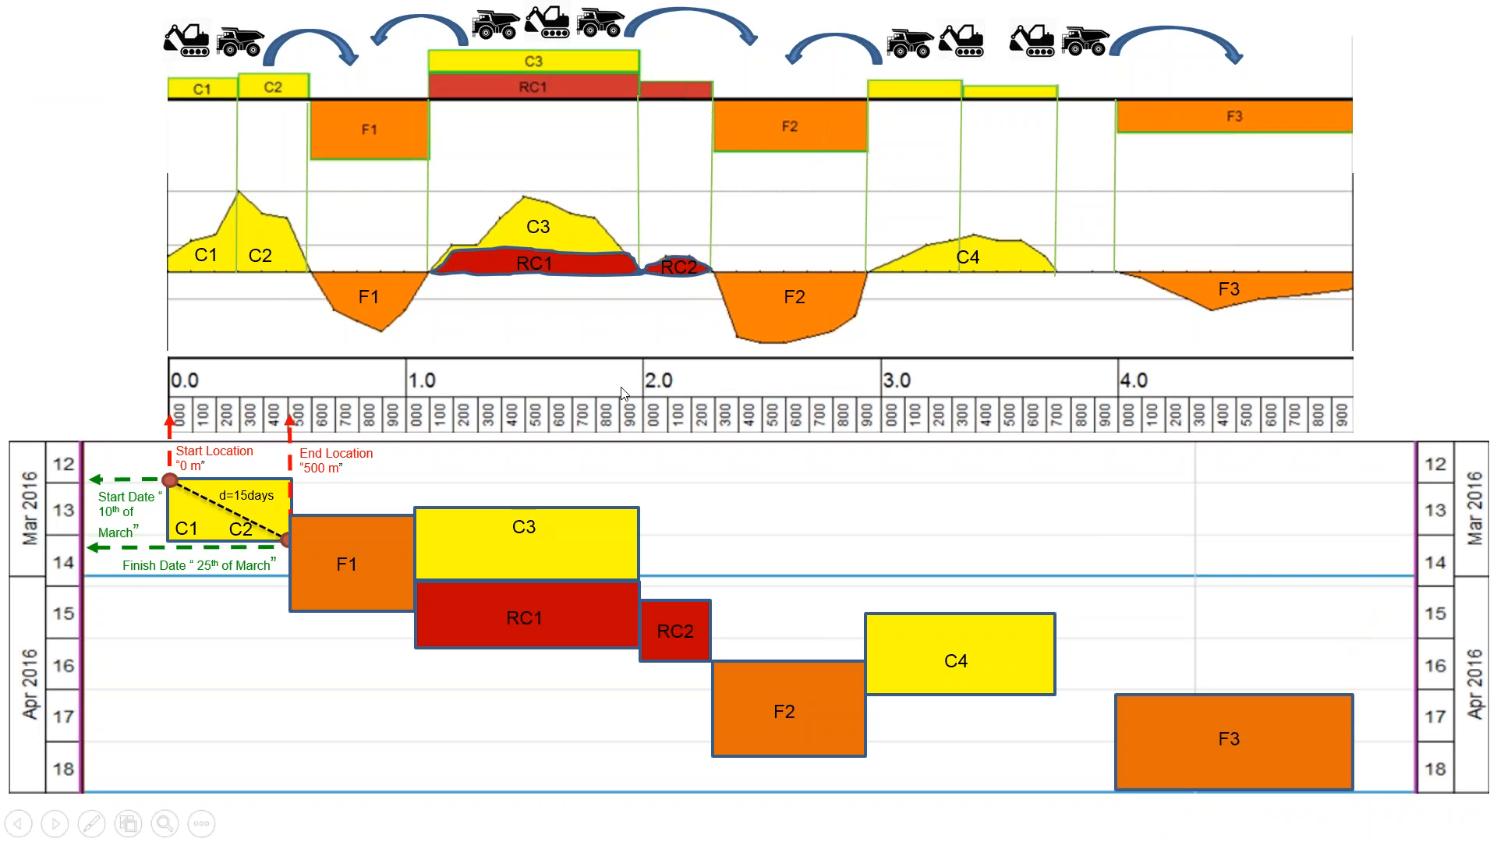
key(Escape)
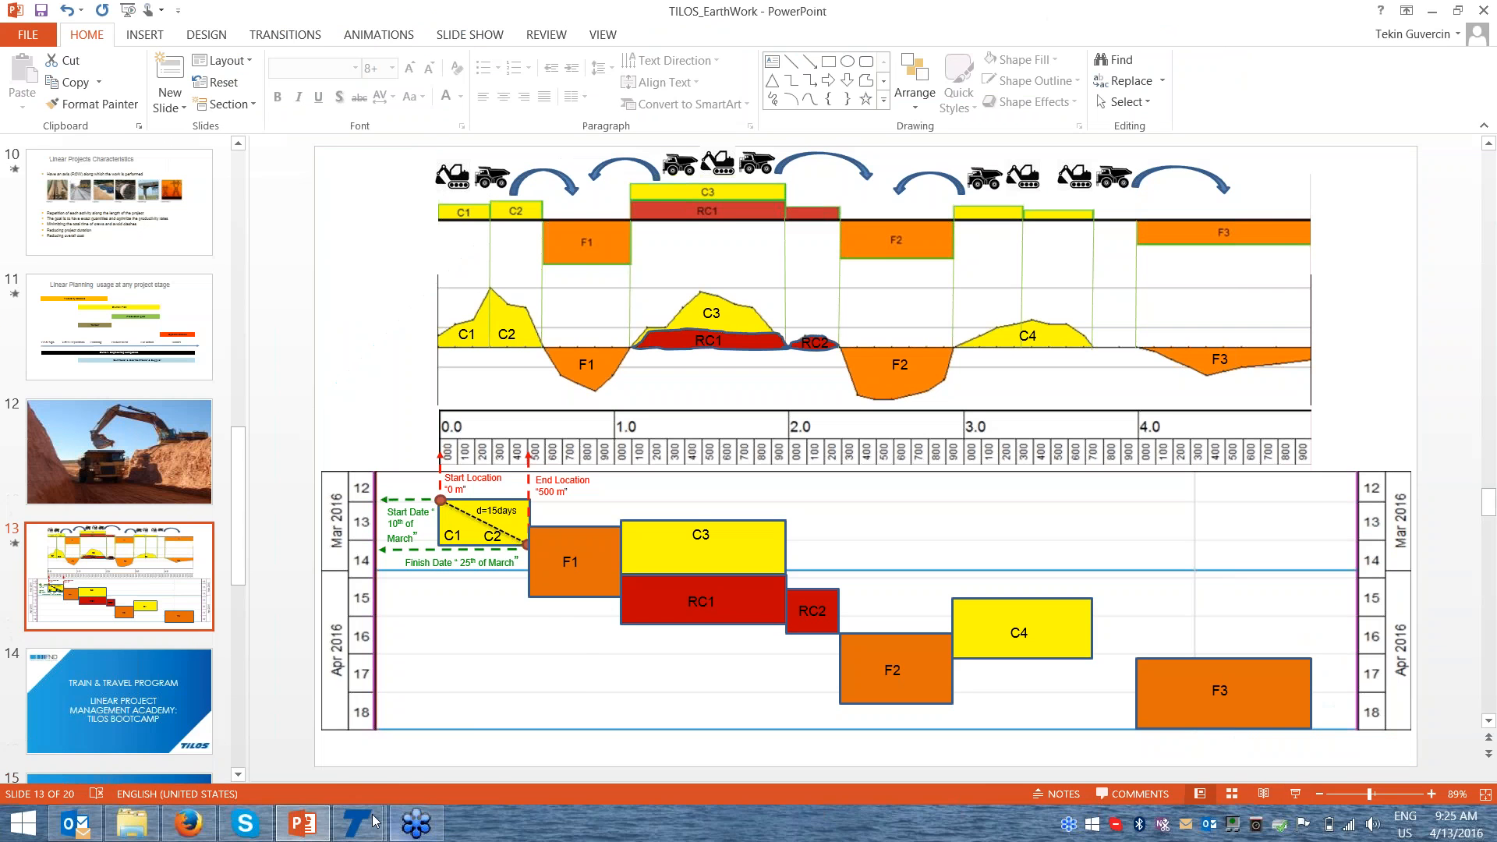
mouse_move(372, 823)
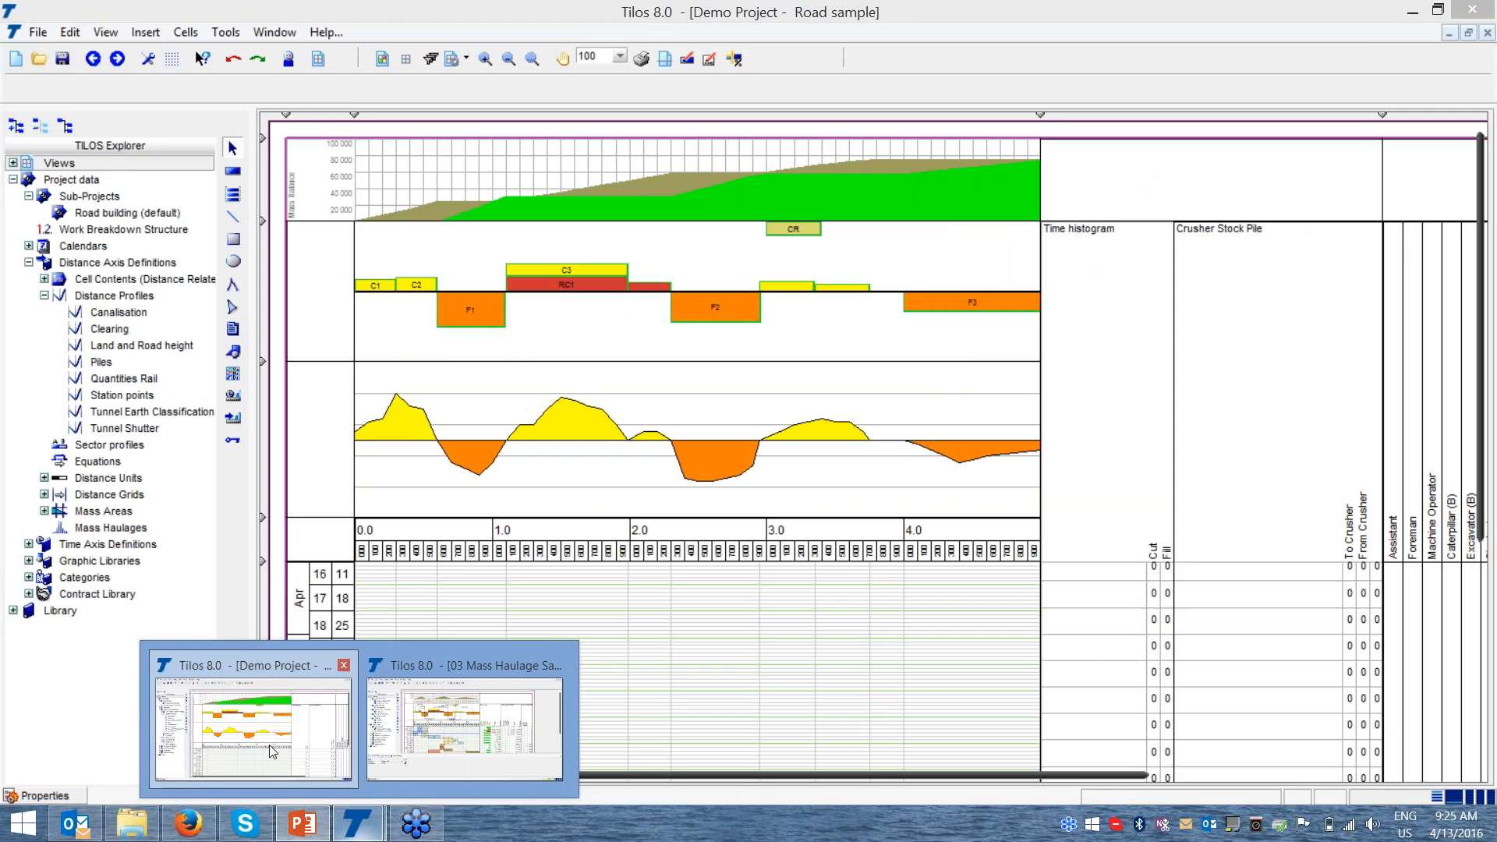
click(269, 746)
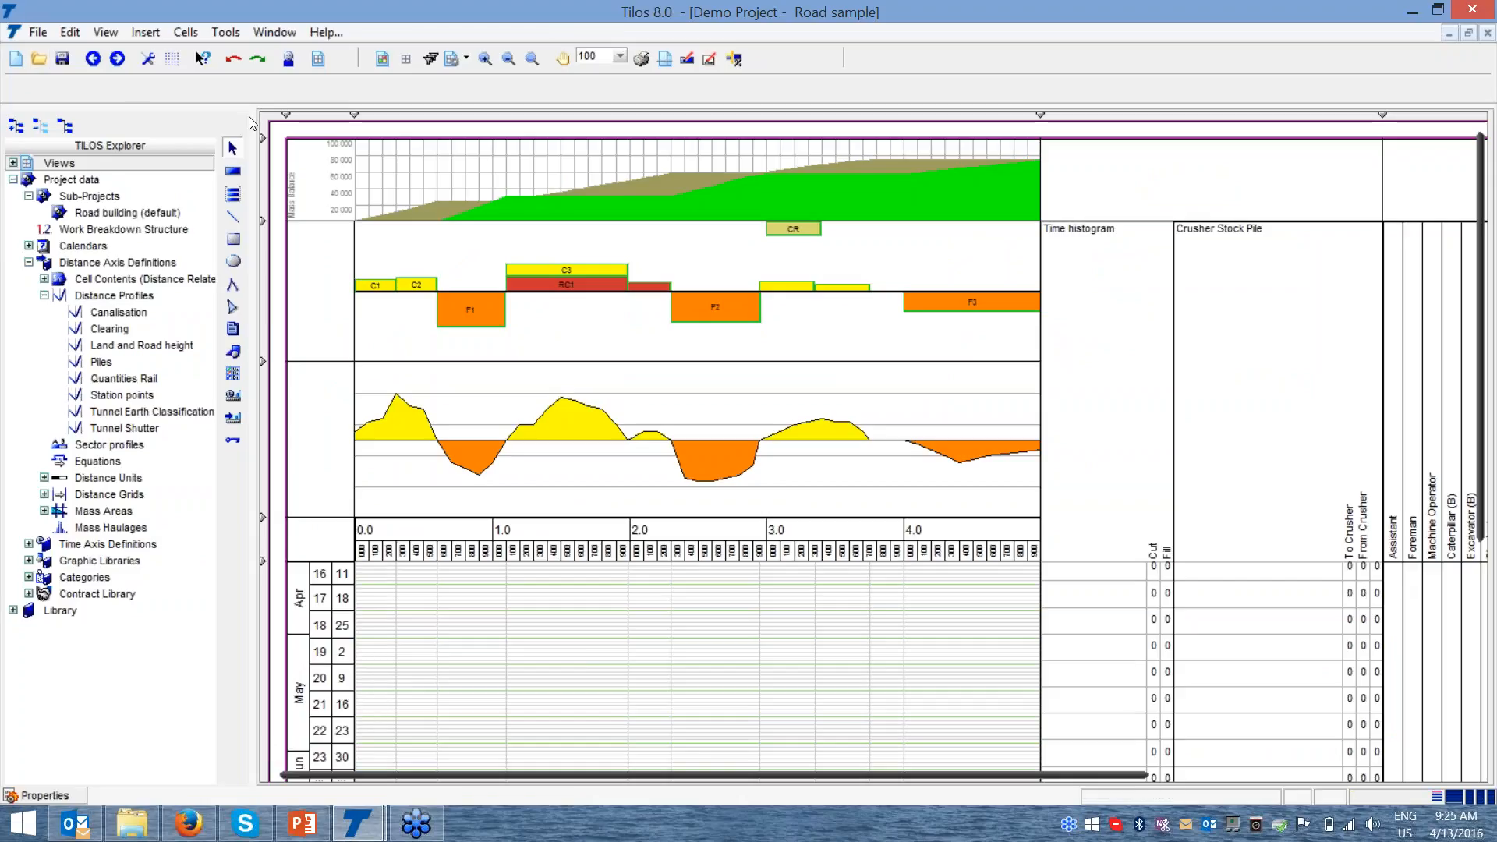
- Narrow the TILOS Explorer pane and shrink the Crusher Stock Pile column to a sliver to make room for the cost columns
drag(253, 116, 111, 117)
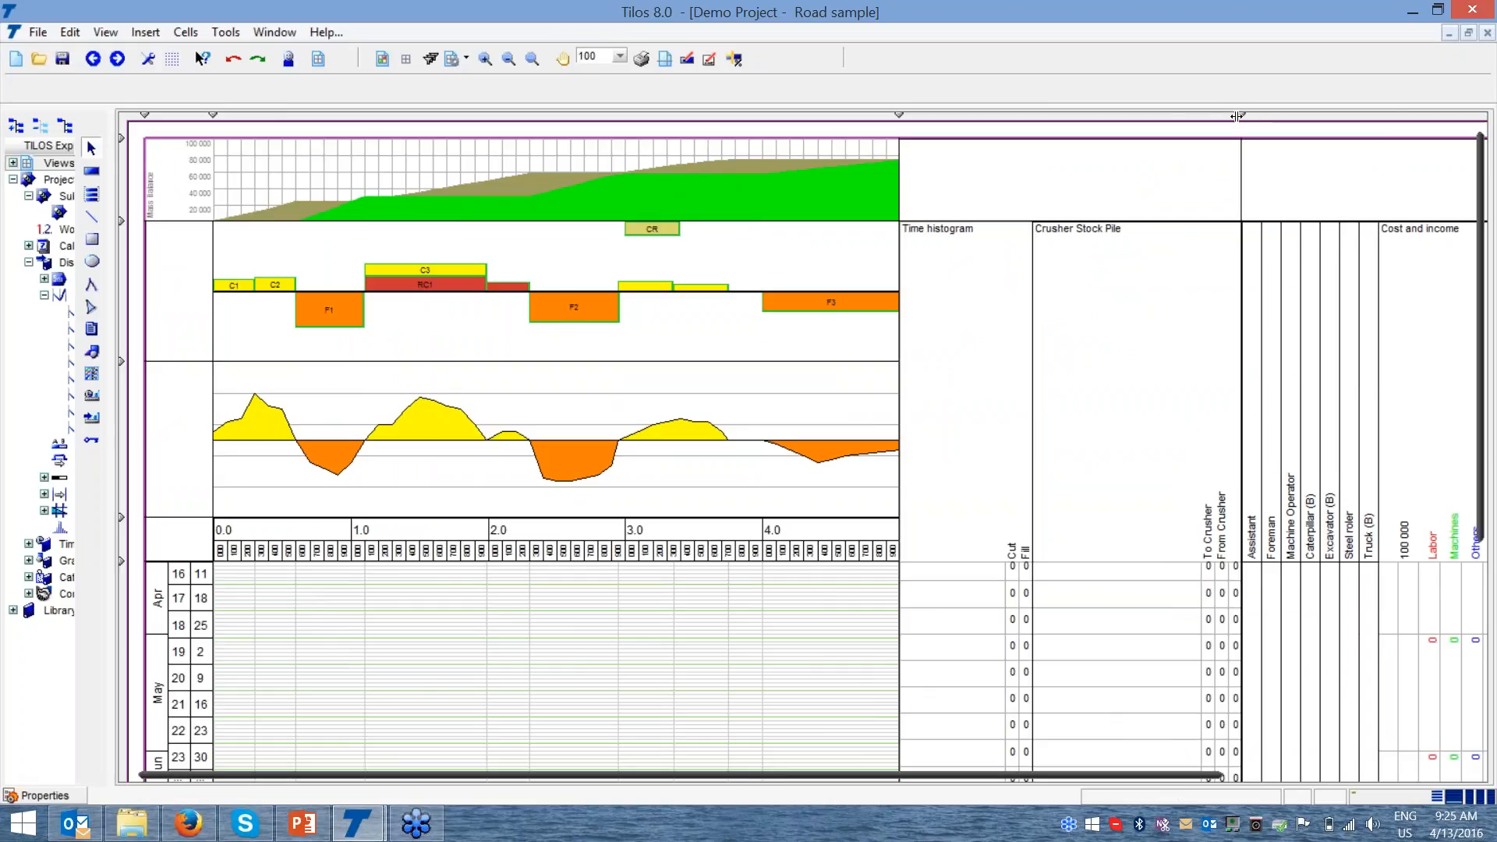
drag(1238, 115, 1038, 152)
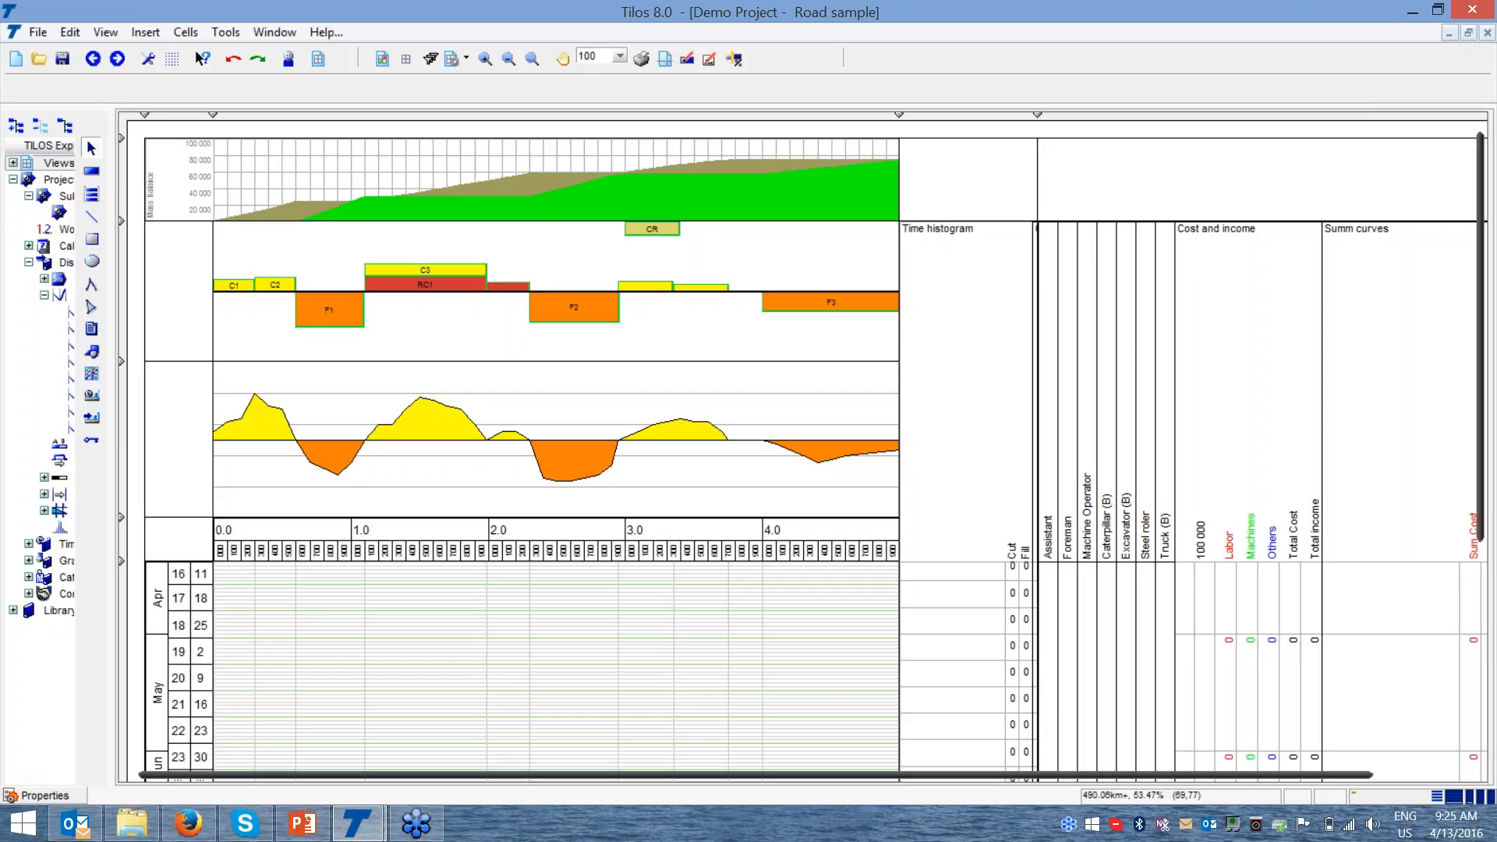
click(282, 401)
- Open the properties of mass area C1 and check its start and end distances and area quantity
click(245, 284)
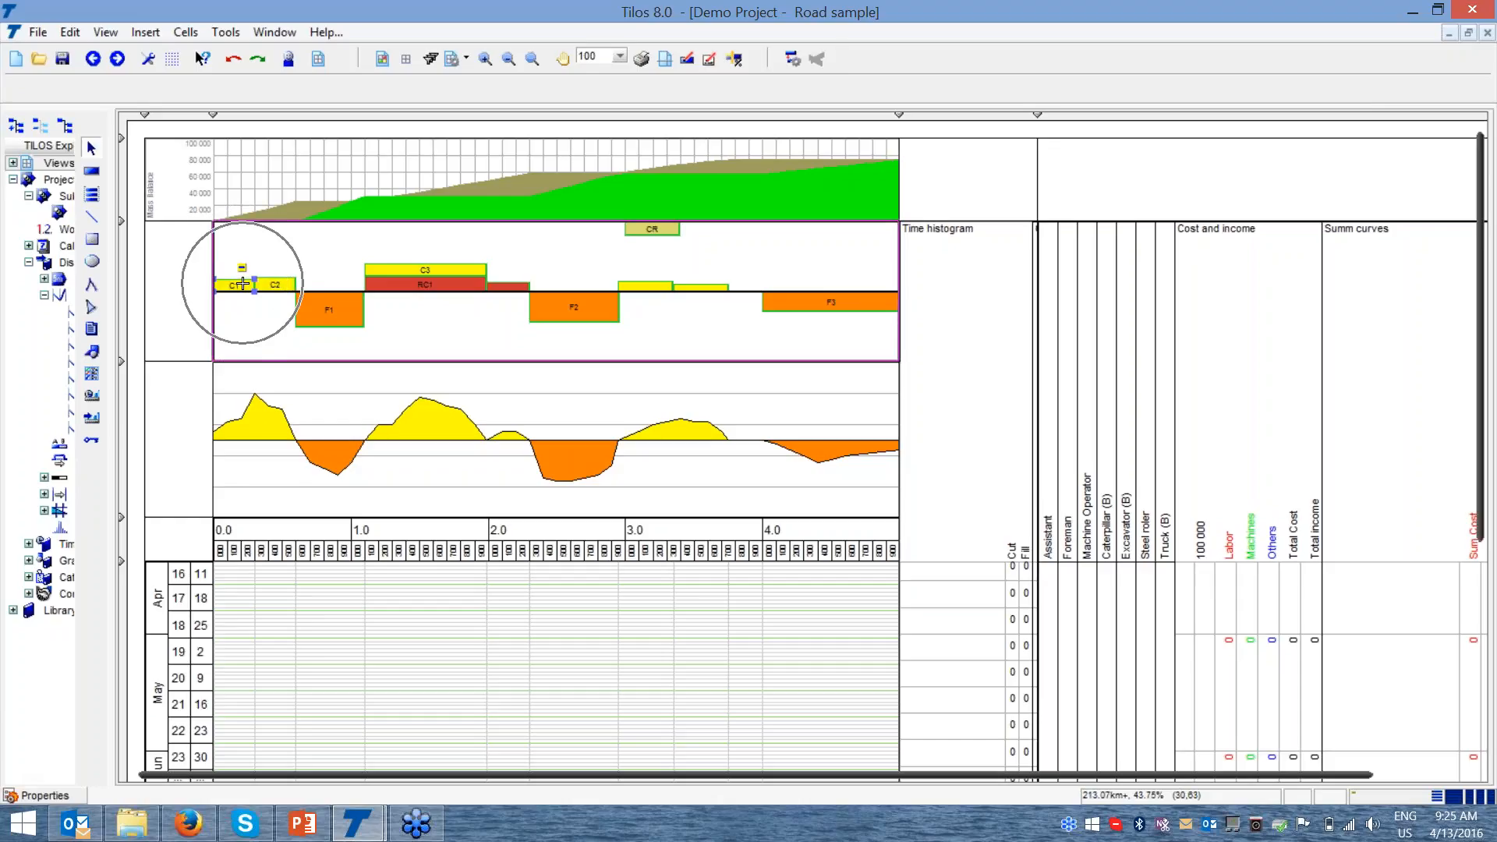
click(45, 796)
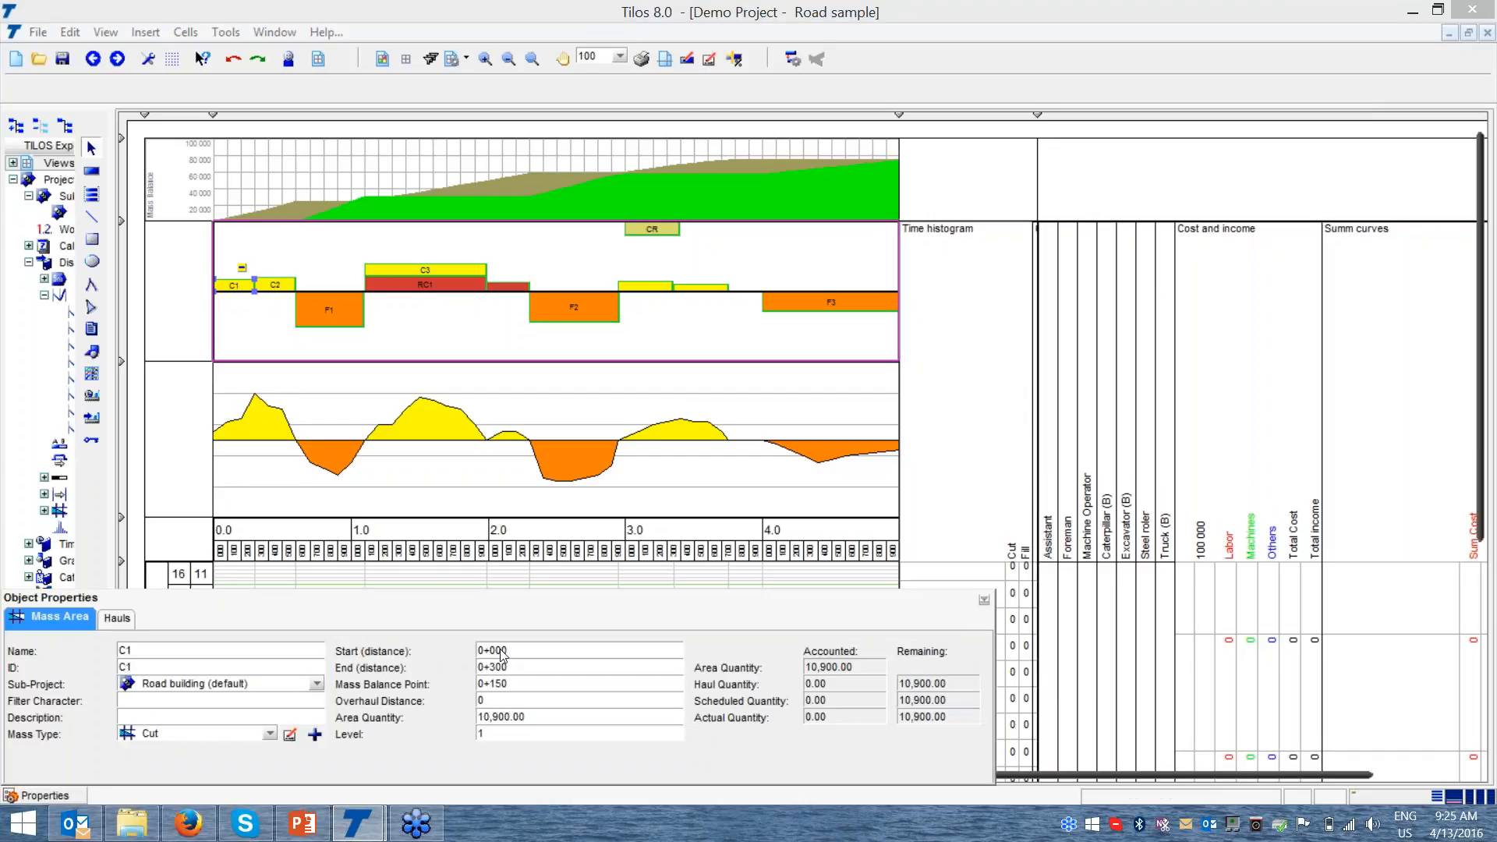
click(502, 652)
click(516, 669)
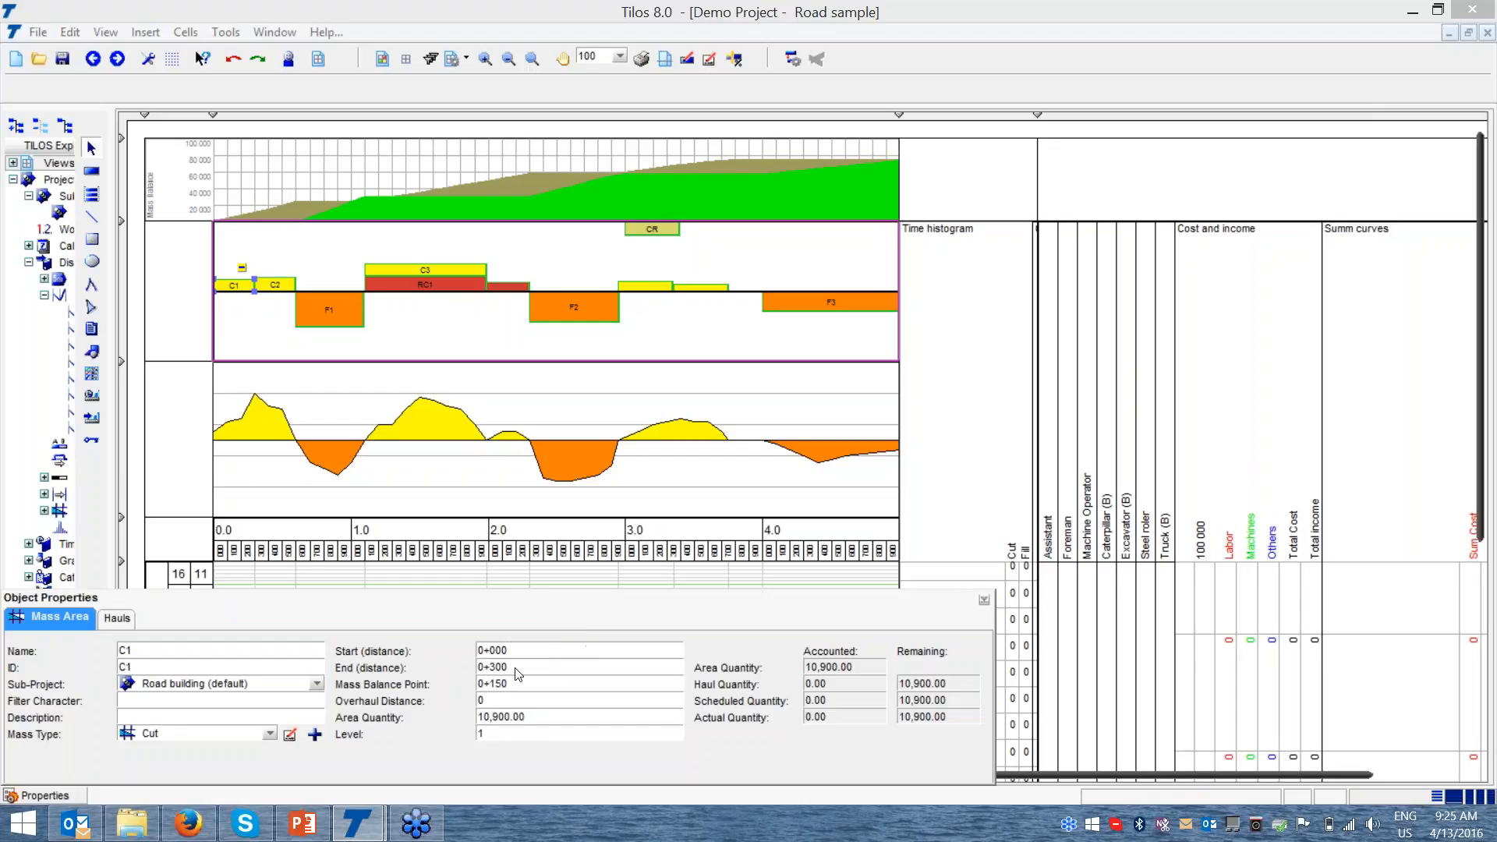
click(524, 722)
click(225, 431)
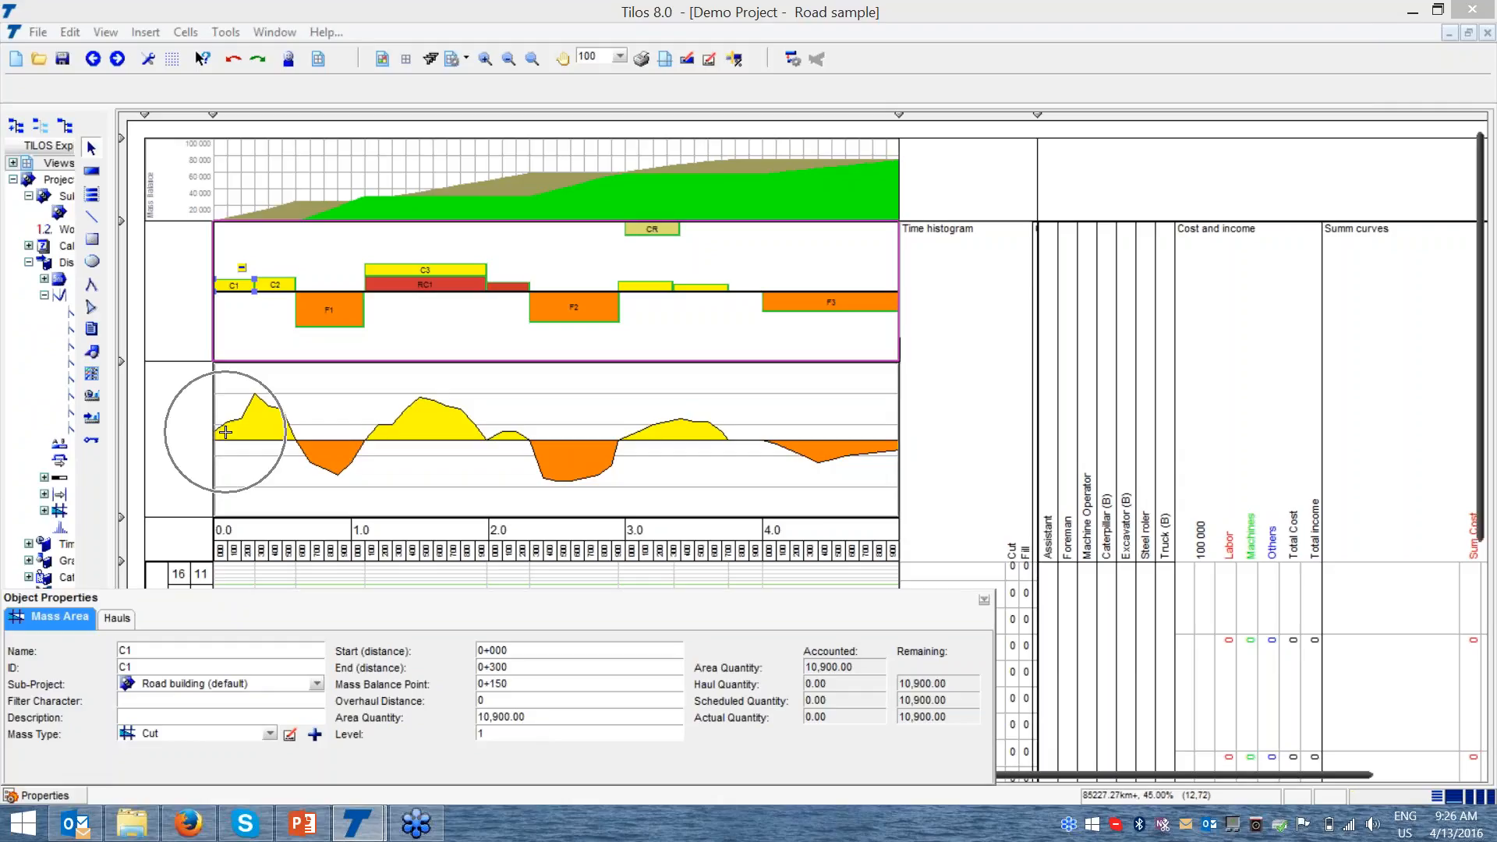
- Check the start distance, end distance and area quantity of mass area C2
click(278, 285)
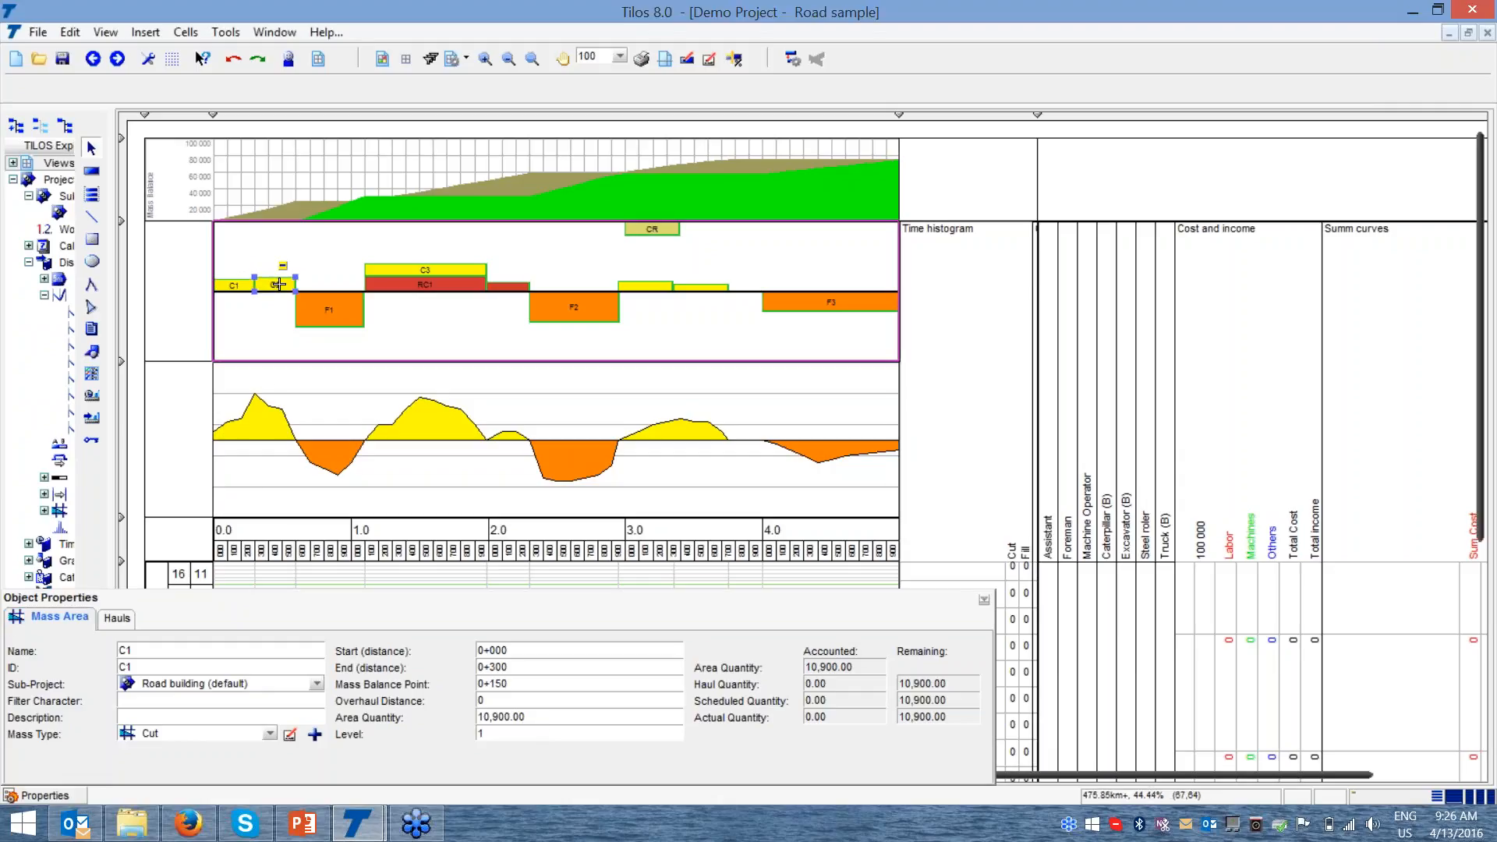
click(507, 653)
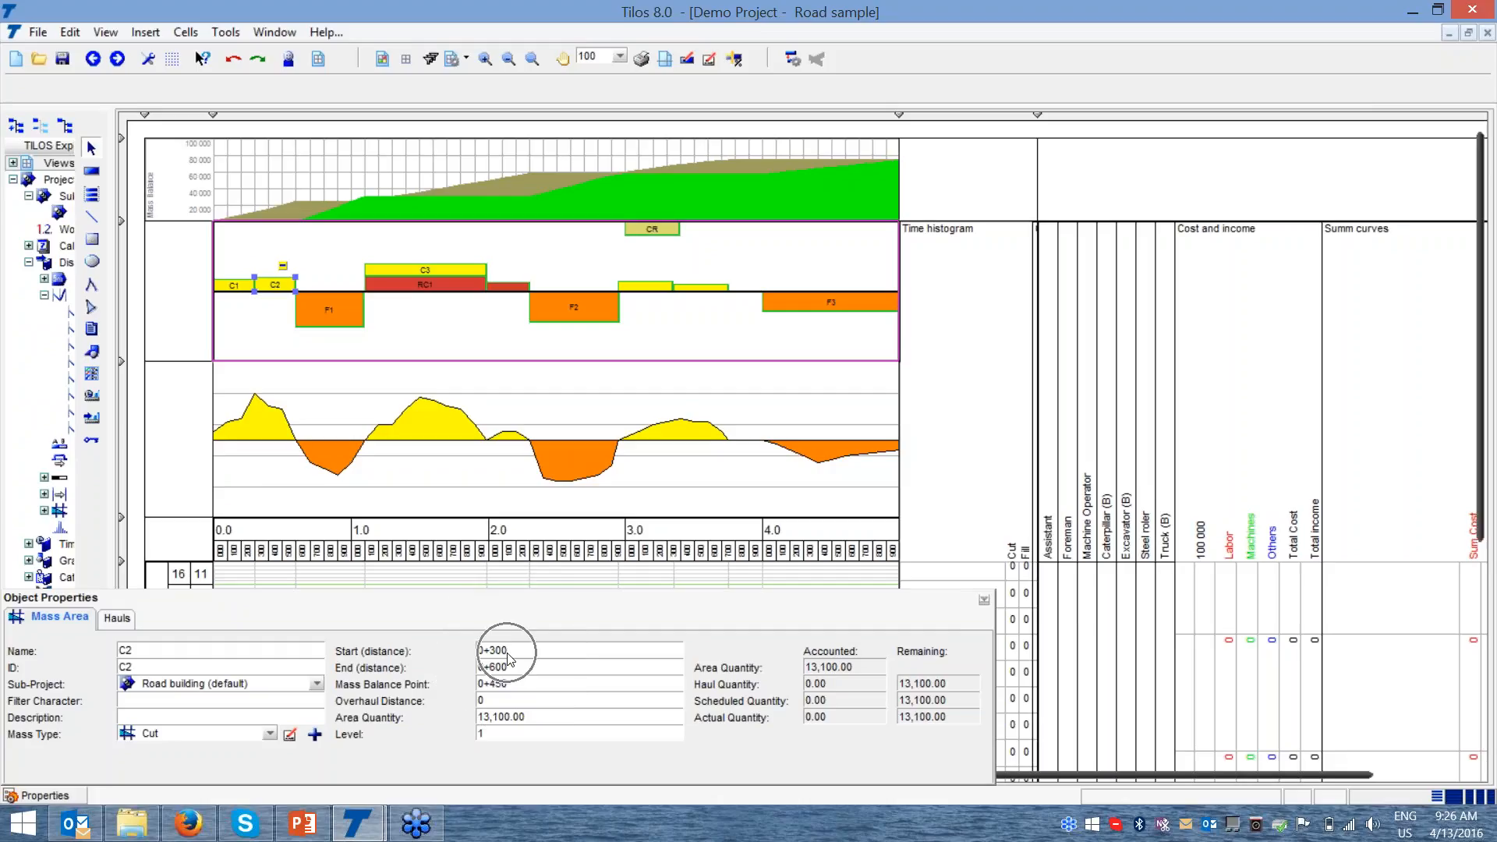
click(504, 670)
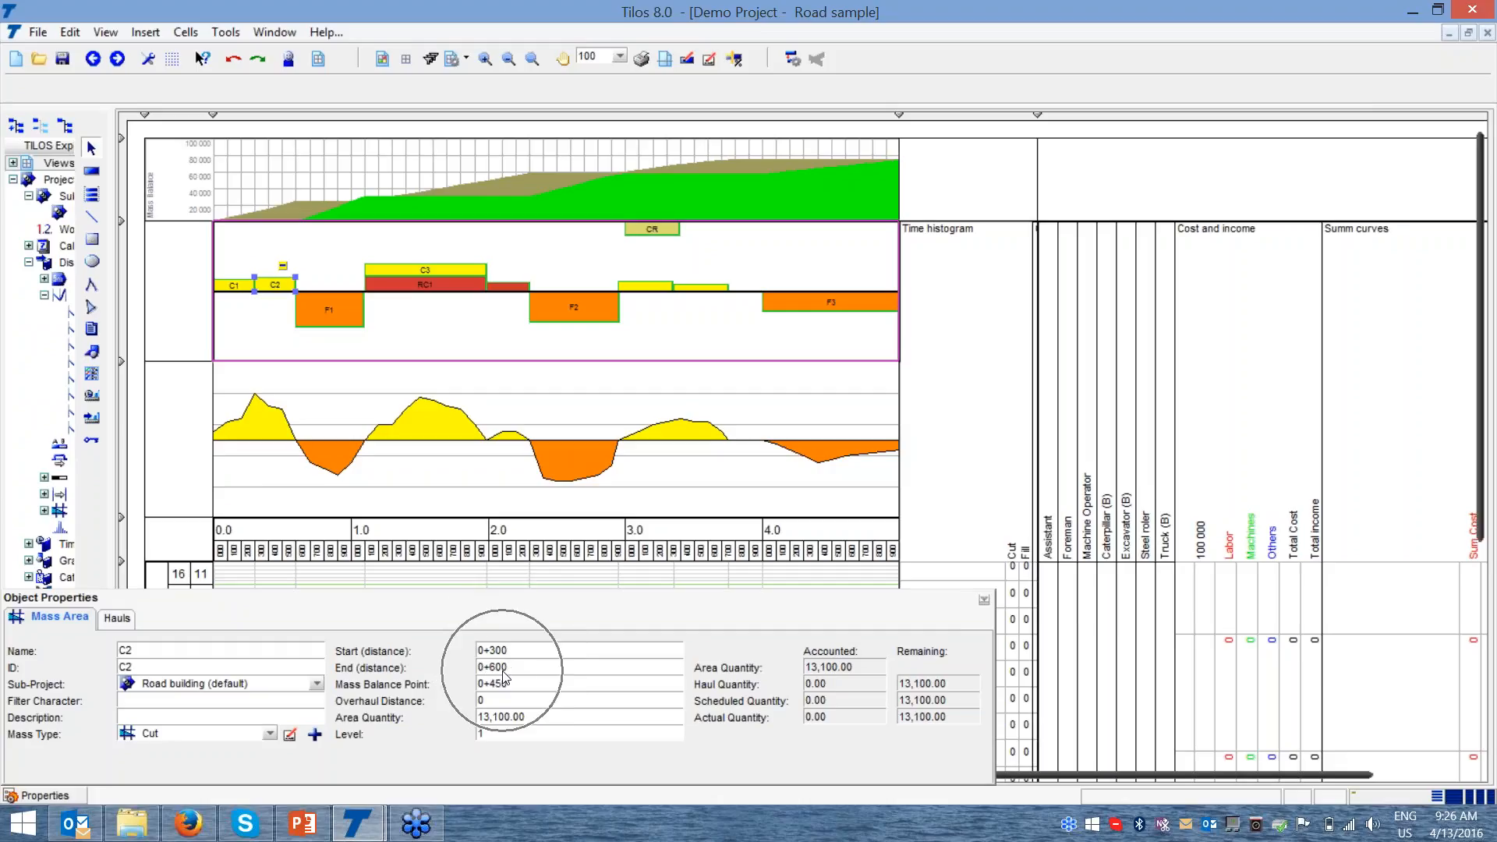
click(536, 719)
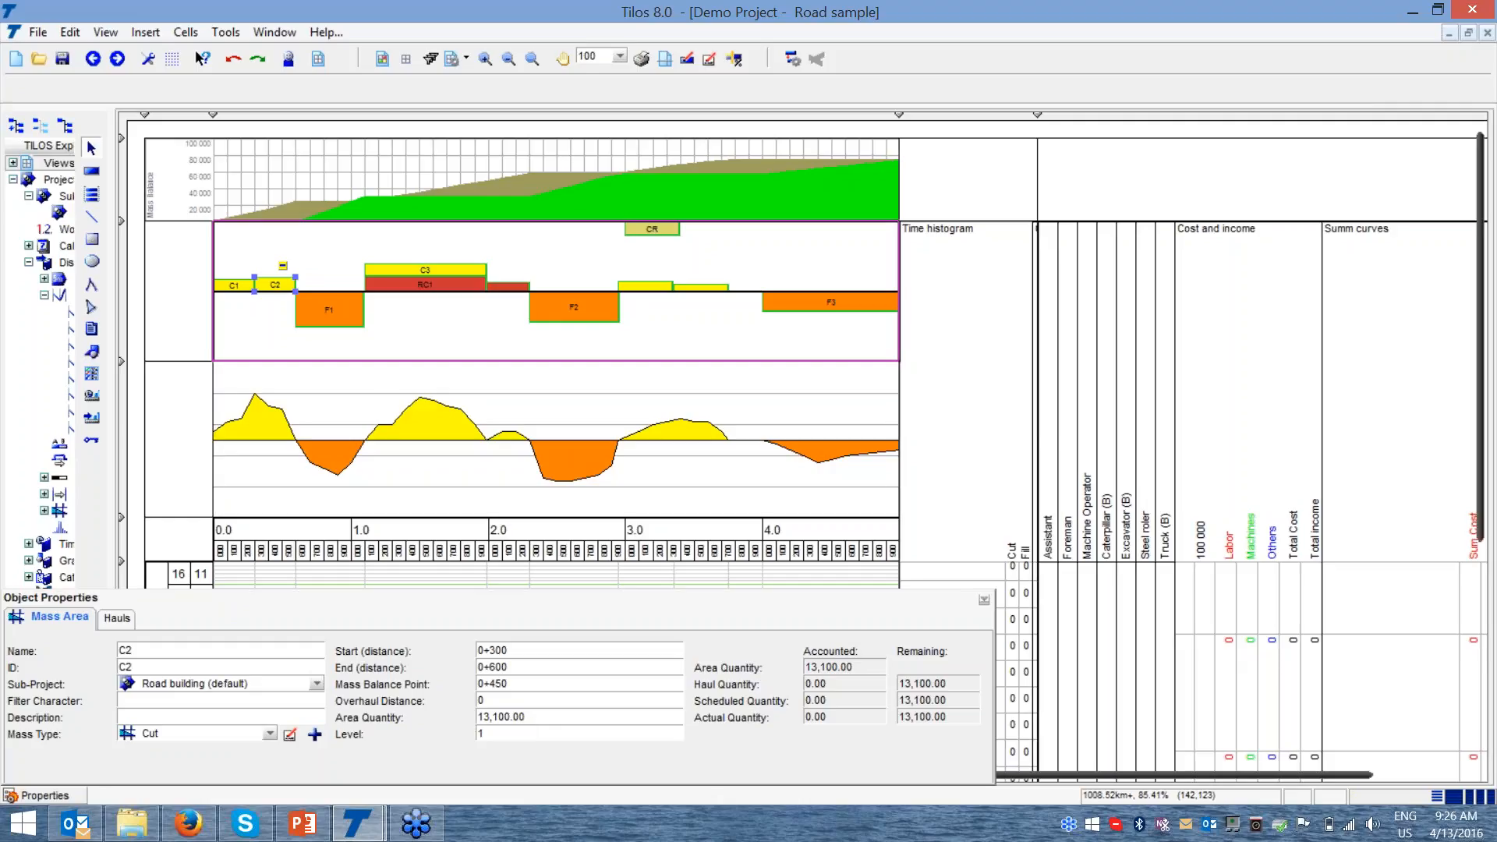
- Review the properties of fill area F1 and close the object properties
click(332, 319)
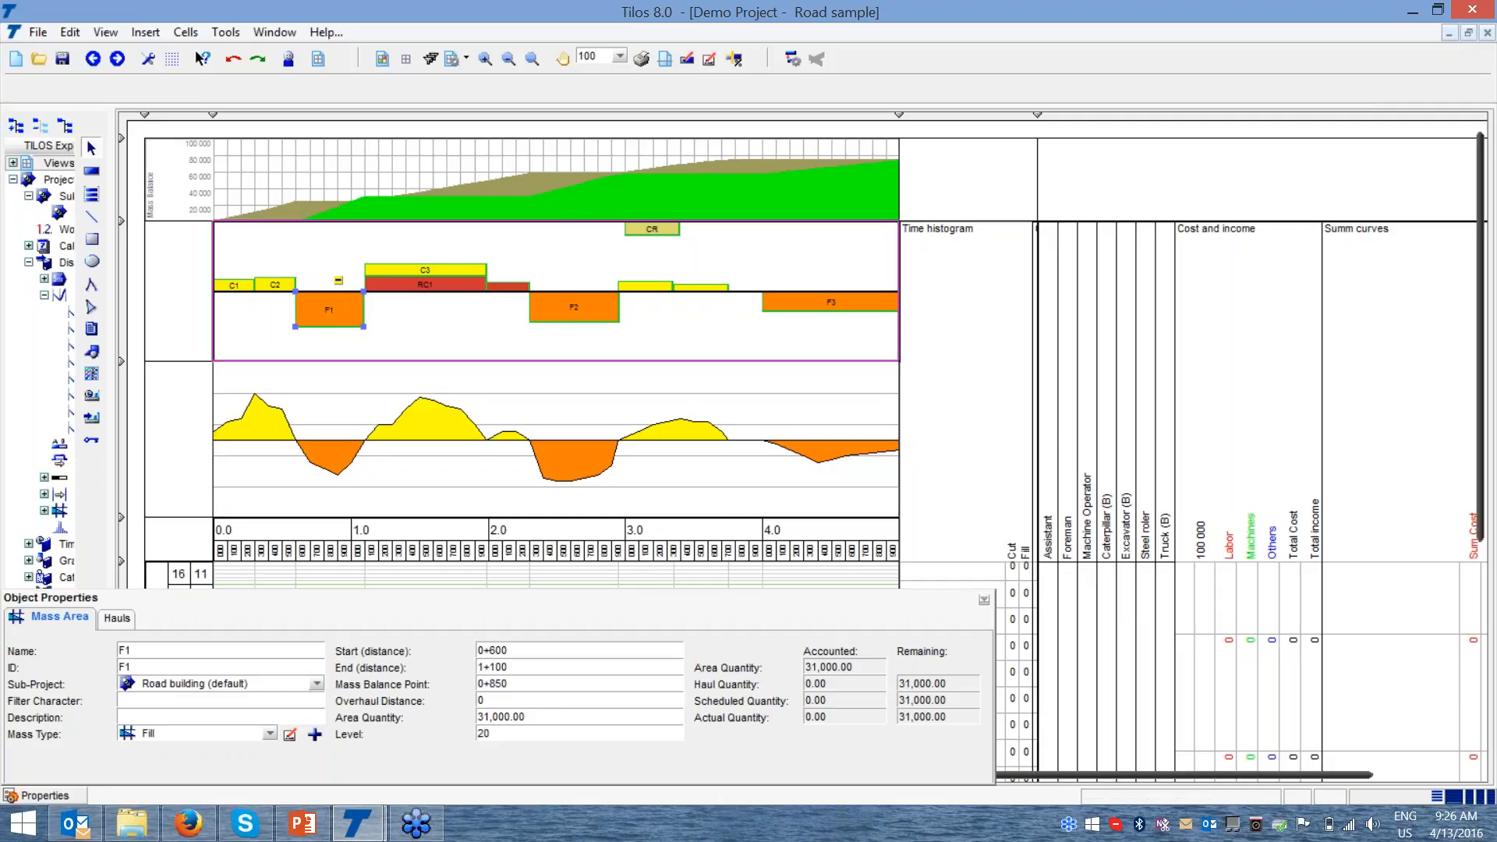
key(ctrl)
key(ctrl)
key(ctrl)
click(984, 600)
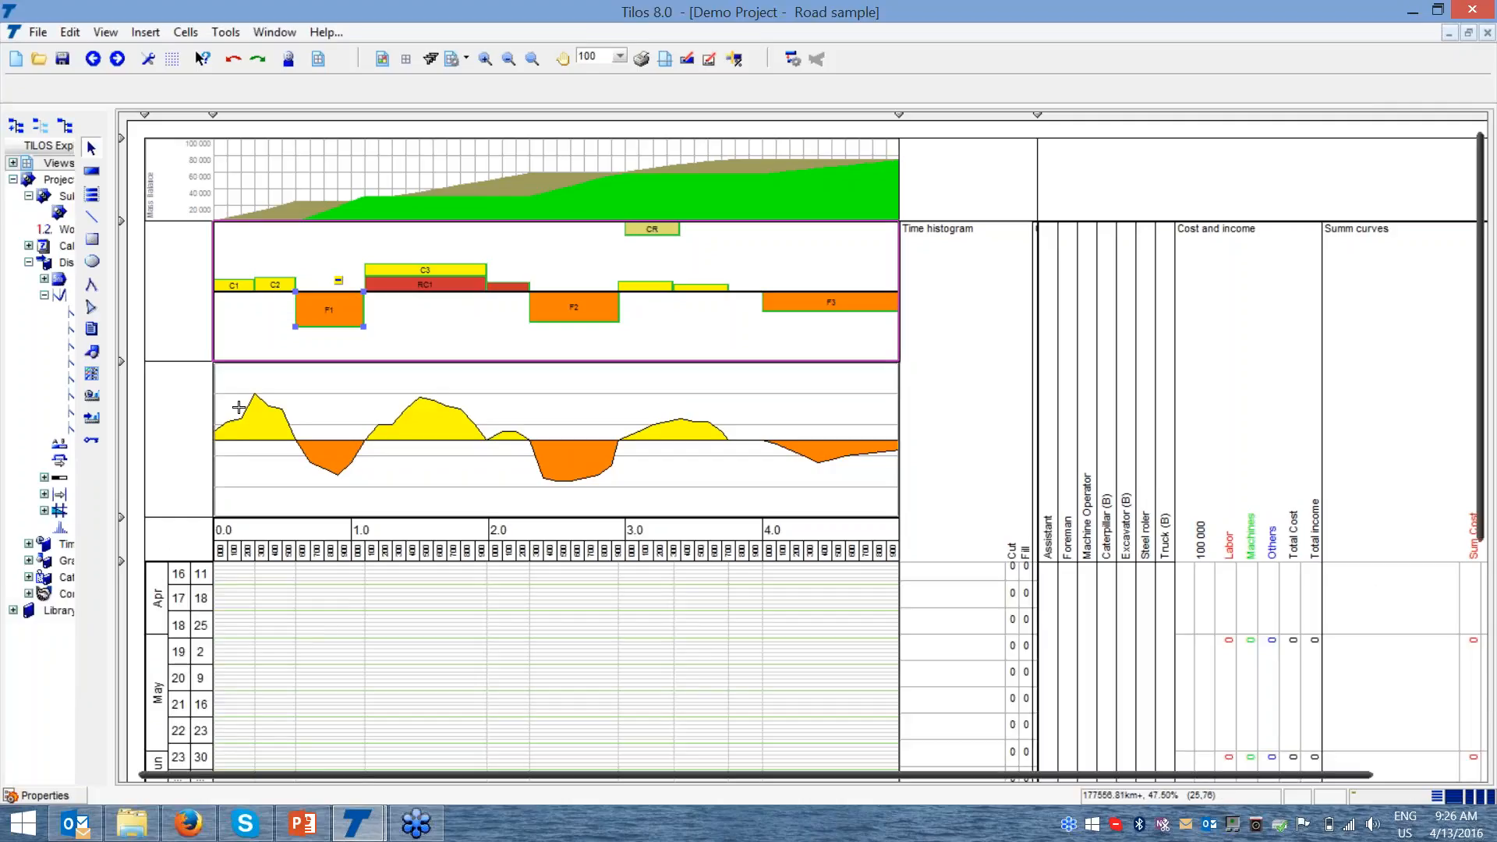
- Create a mass haulage from cut area C1 to fill area F1, accepting the 10,900 m3 haul quantity and 700 m haul distance
click(238, 289)
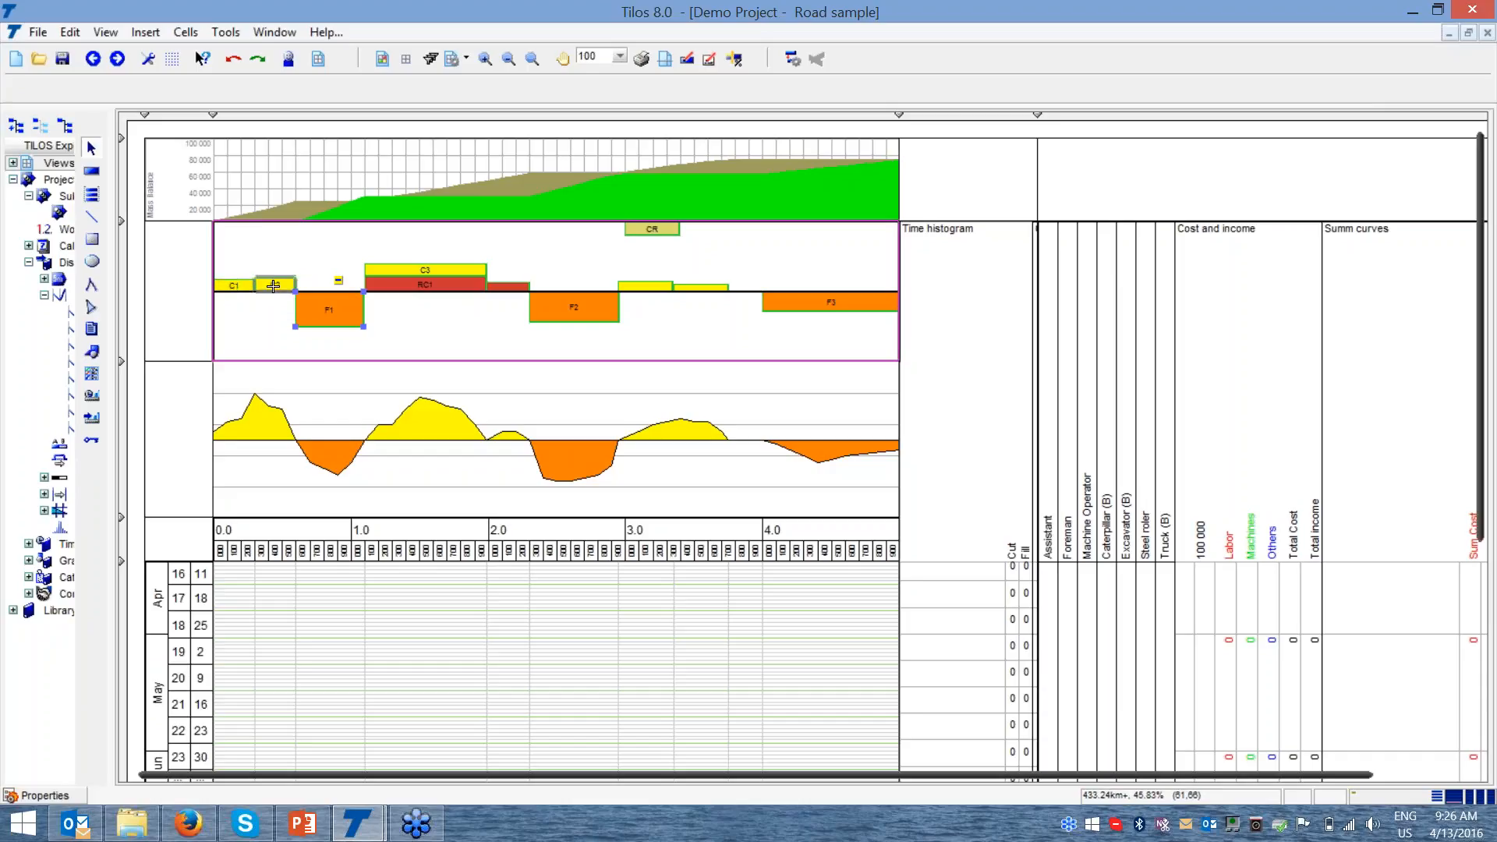
click(273, 286)
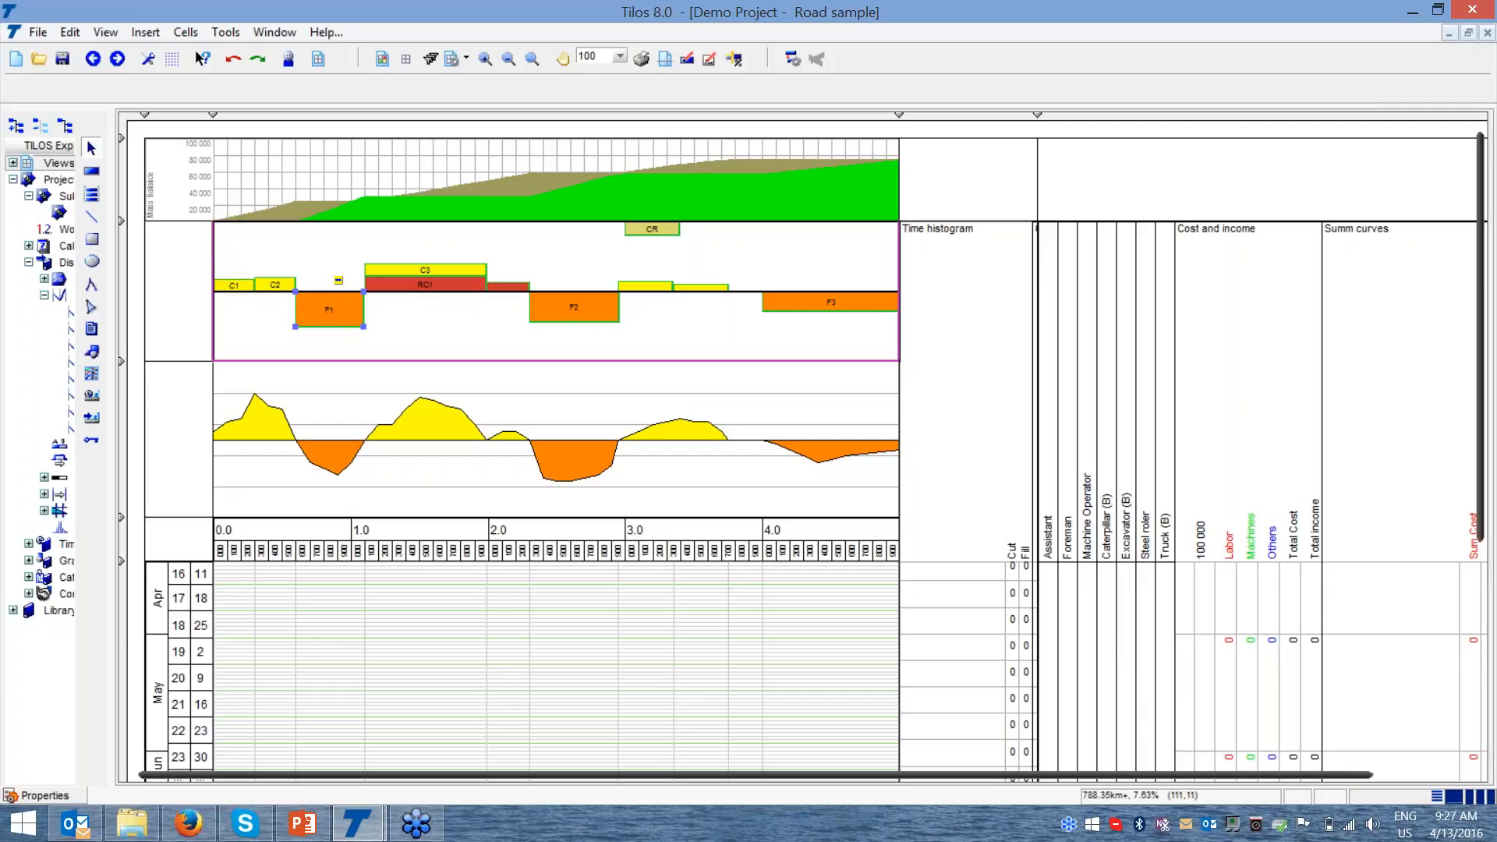
click(484, 59)
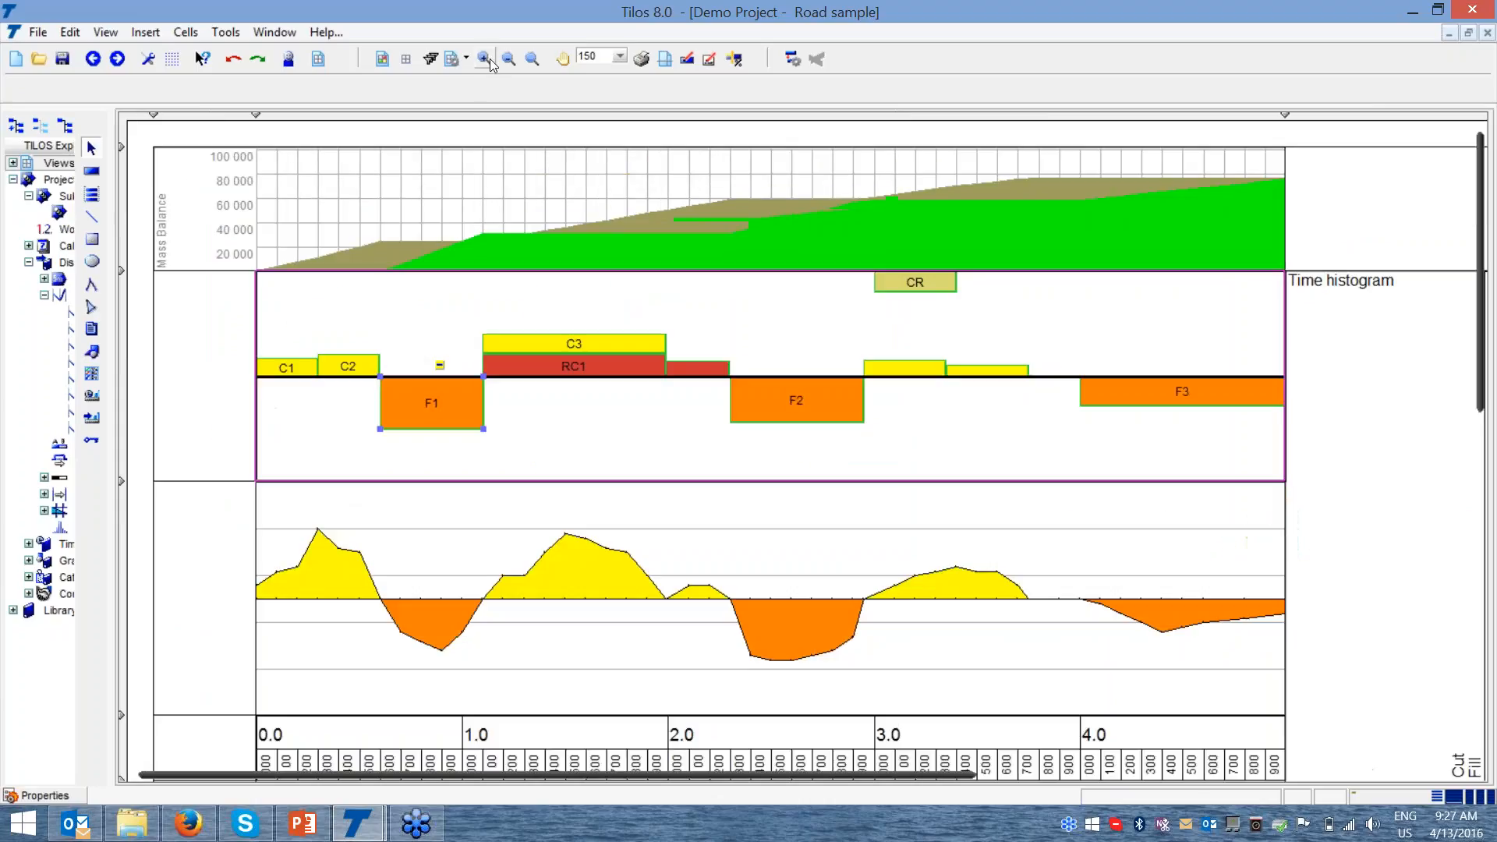
click(290, 366)
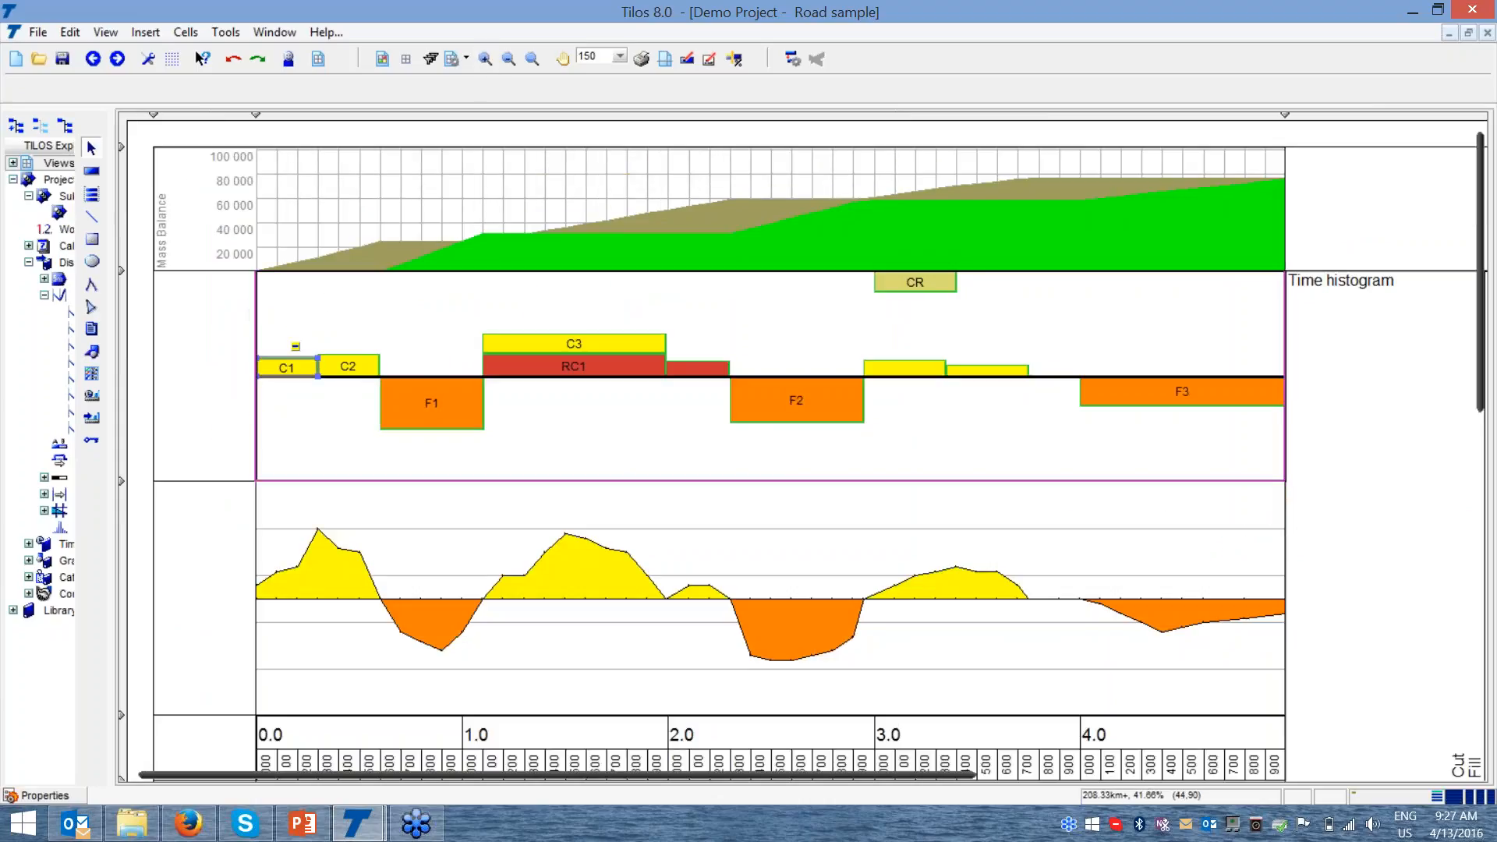
click(291, 580)
mouse_move(295, 346)
mouse_down()
mouse_move(367, 309)
mouse_move(422, 311)
mouse_move(436, 373)
mouse_move(515, 334)
mouse_move(762, 320)
mouse_up()
drag(788, 373, 442, 398)
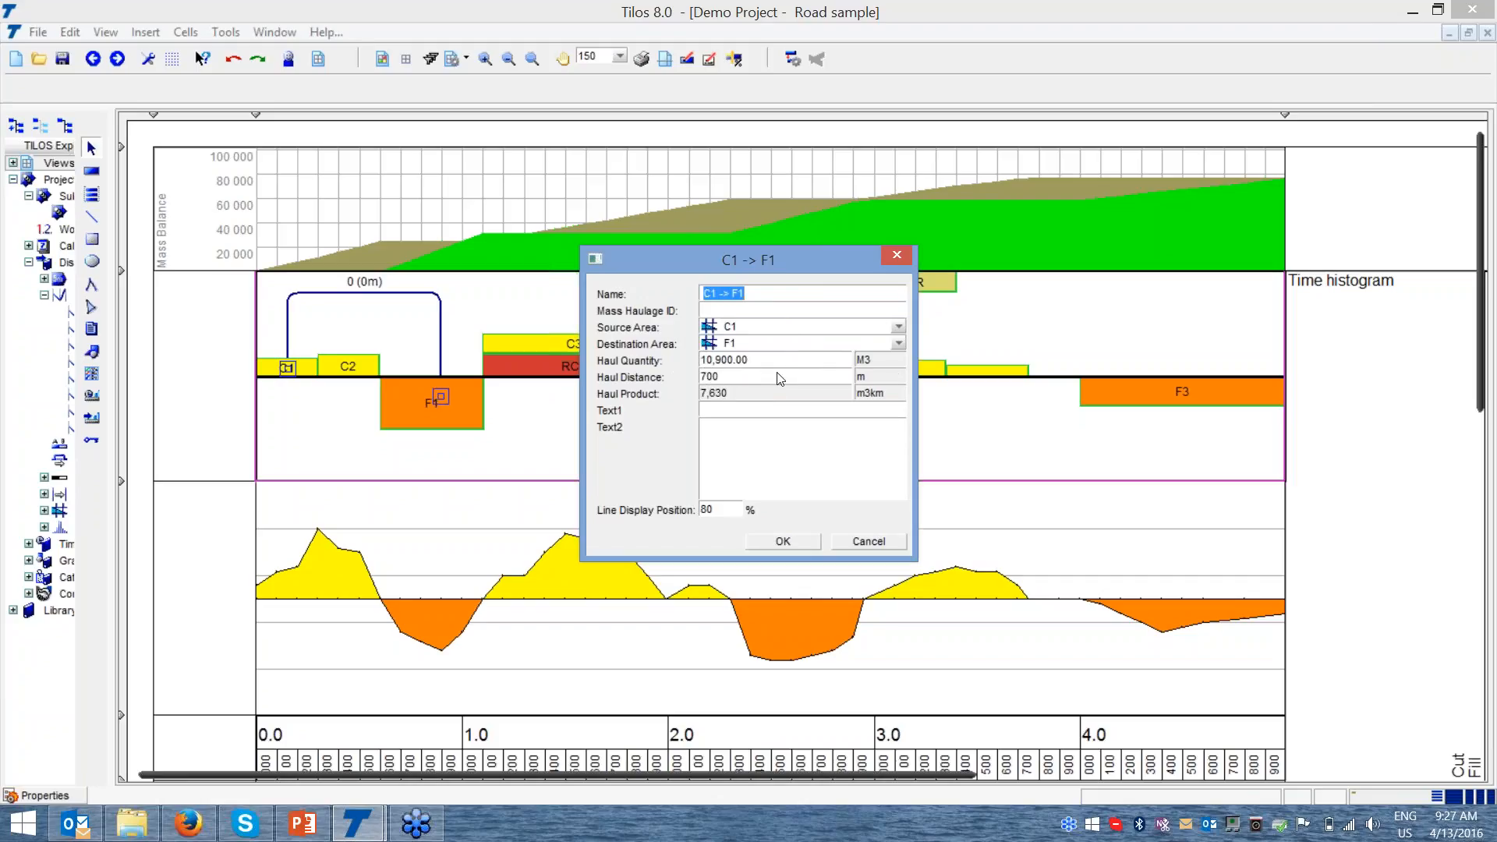
click(294, 372)
click(755, 361)
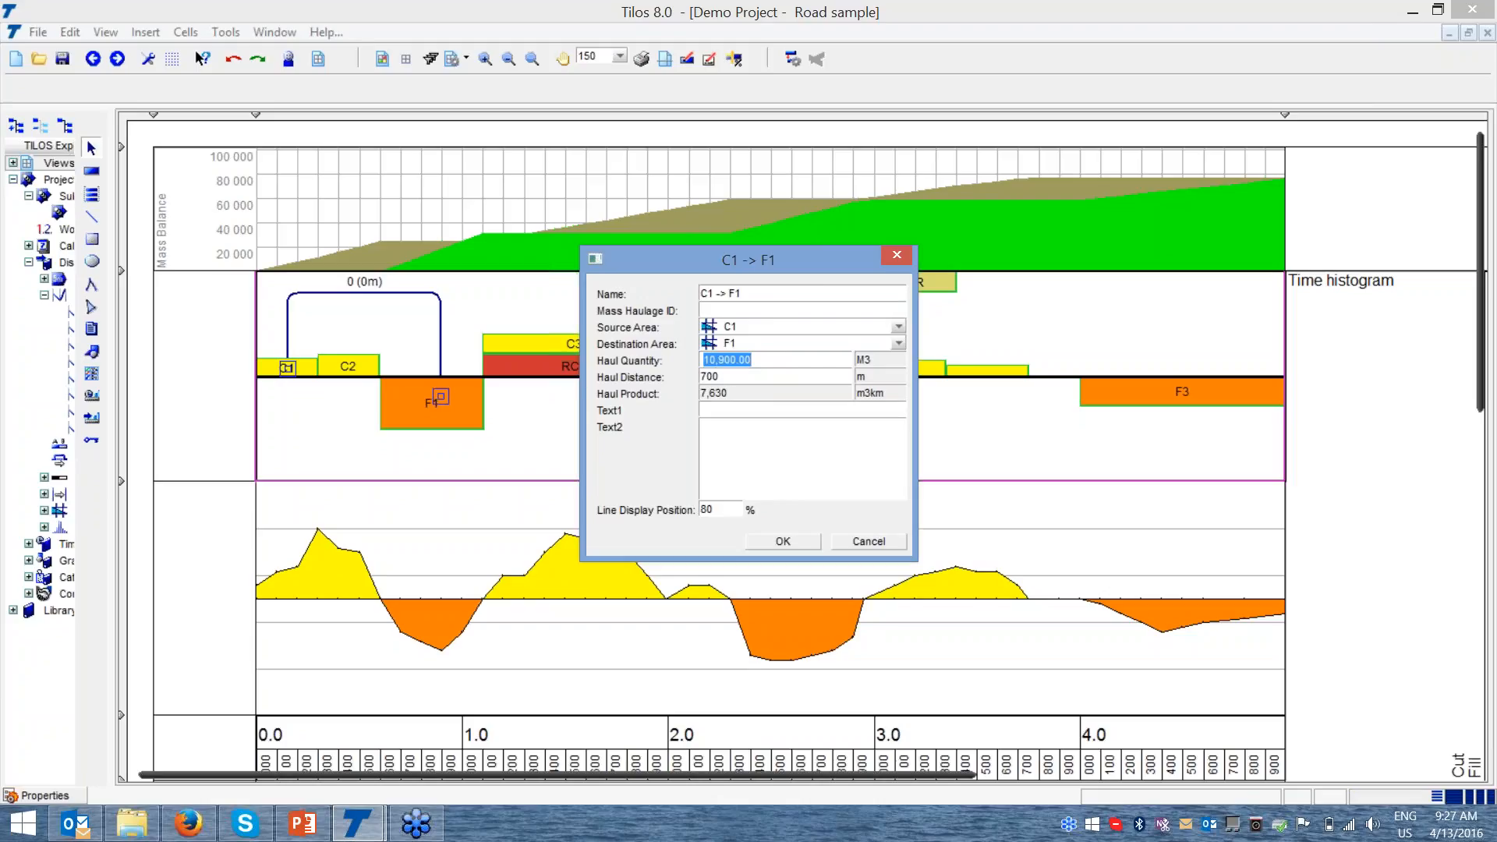
click(783, 541)
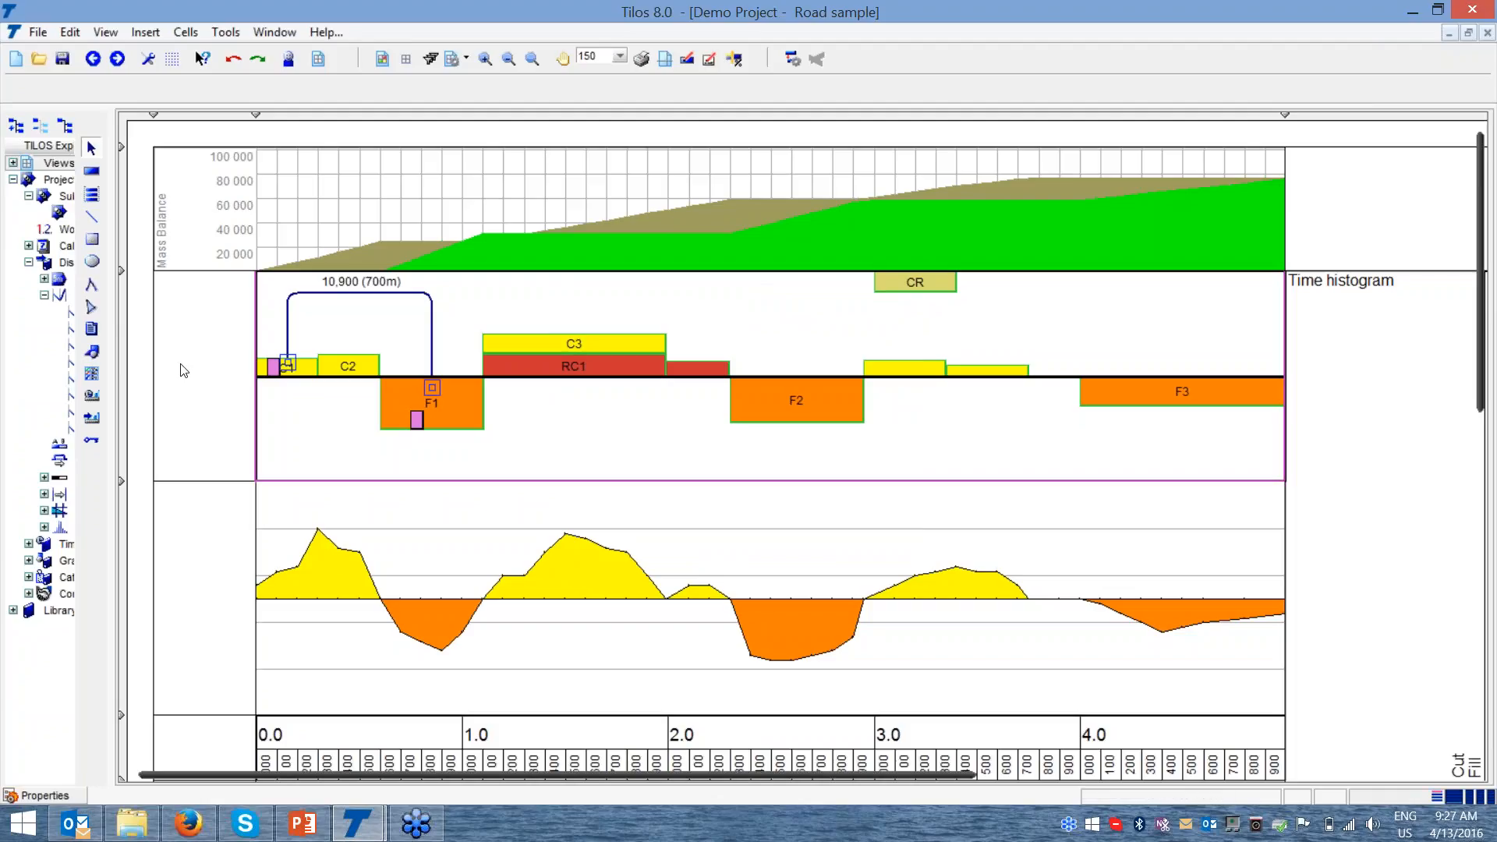
- Examine the haul quantity markers inside mass areas C1 and F1 at a closer zoom
click(270, 358)
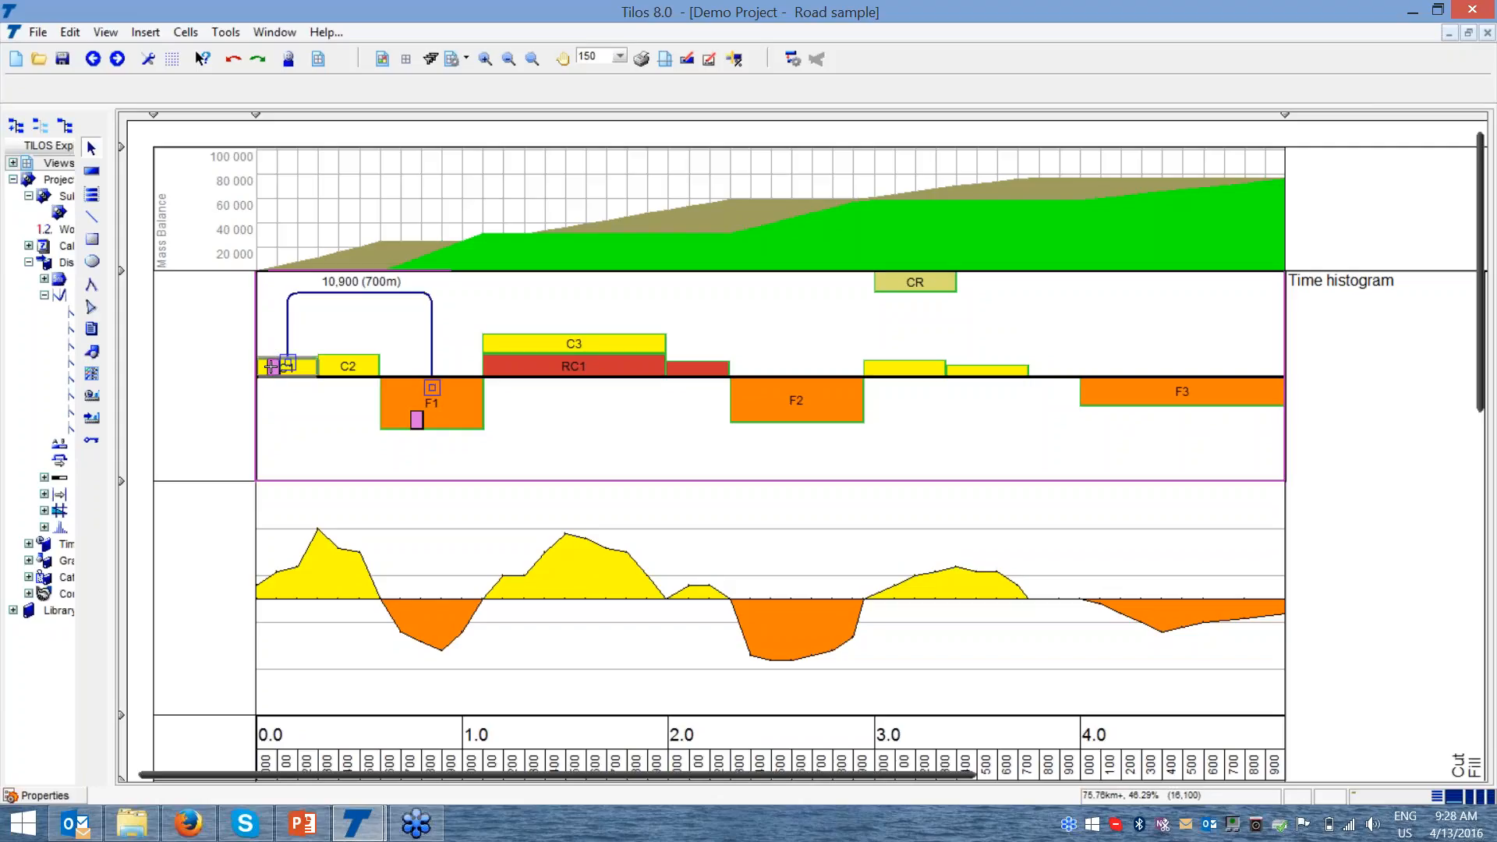
click(484, 59)
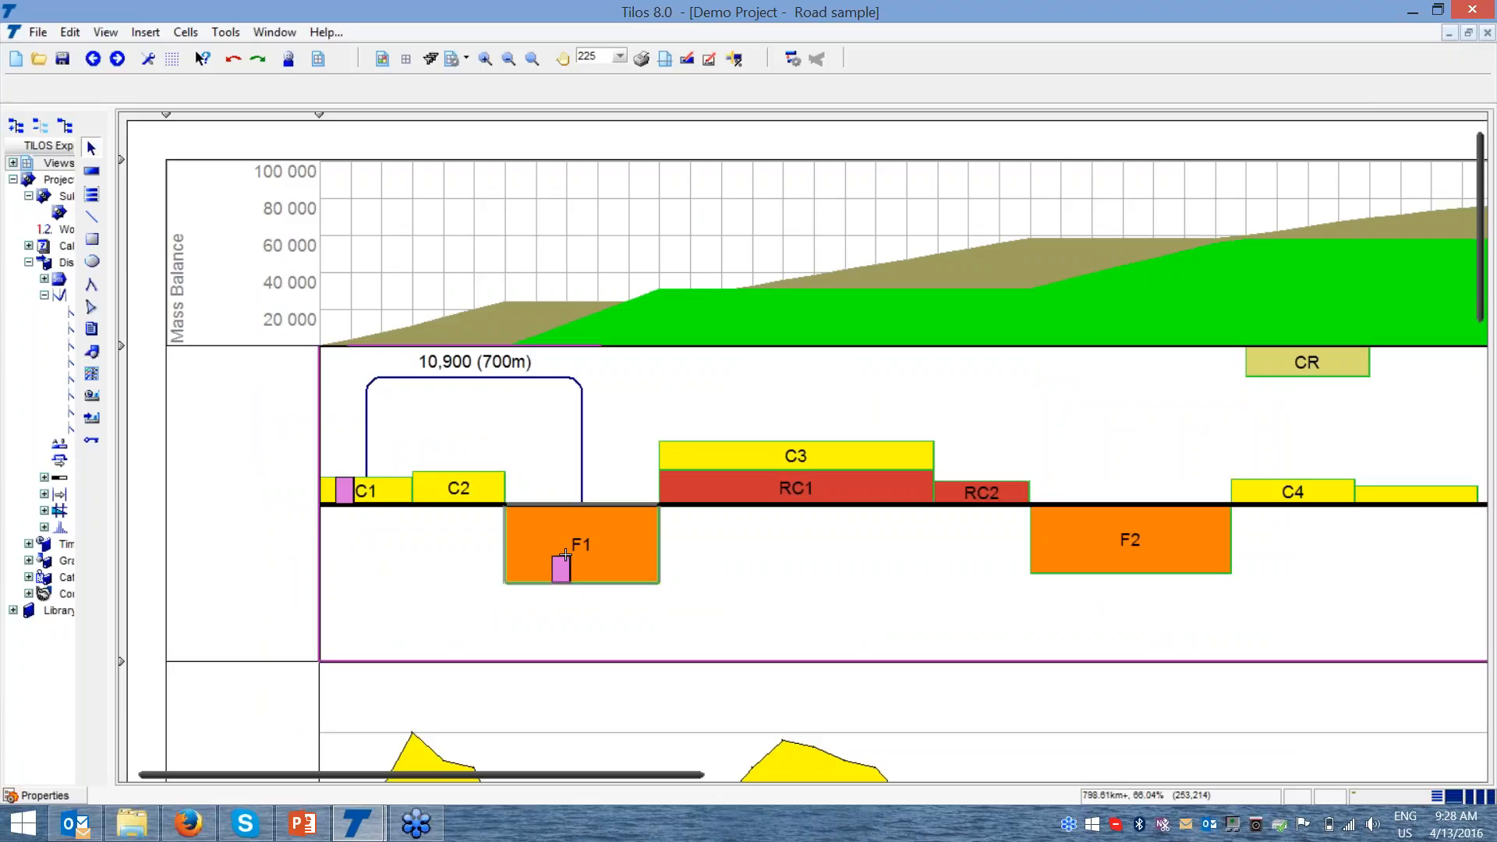
key(ctrl)
key(ctrl)
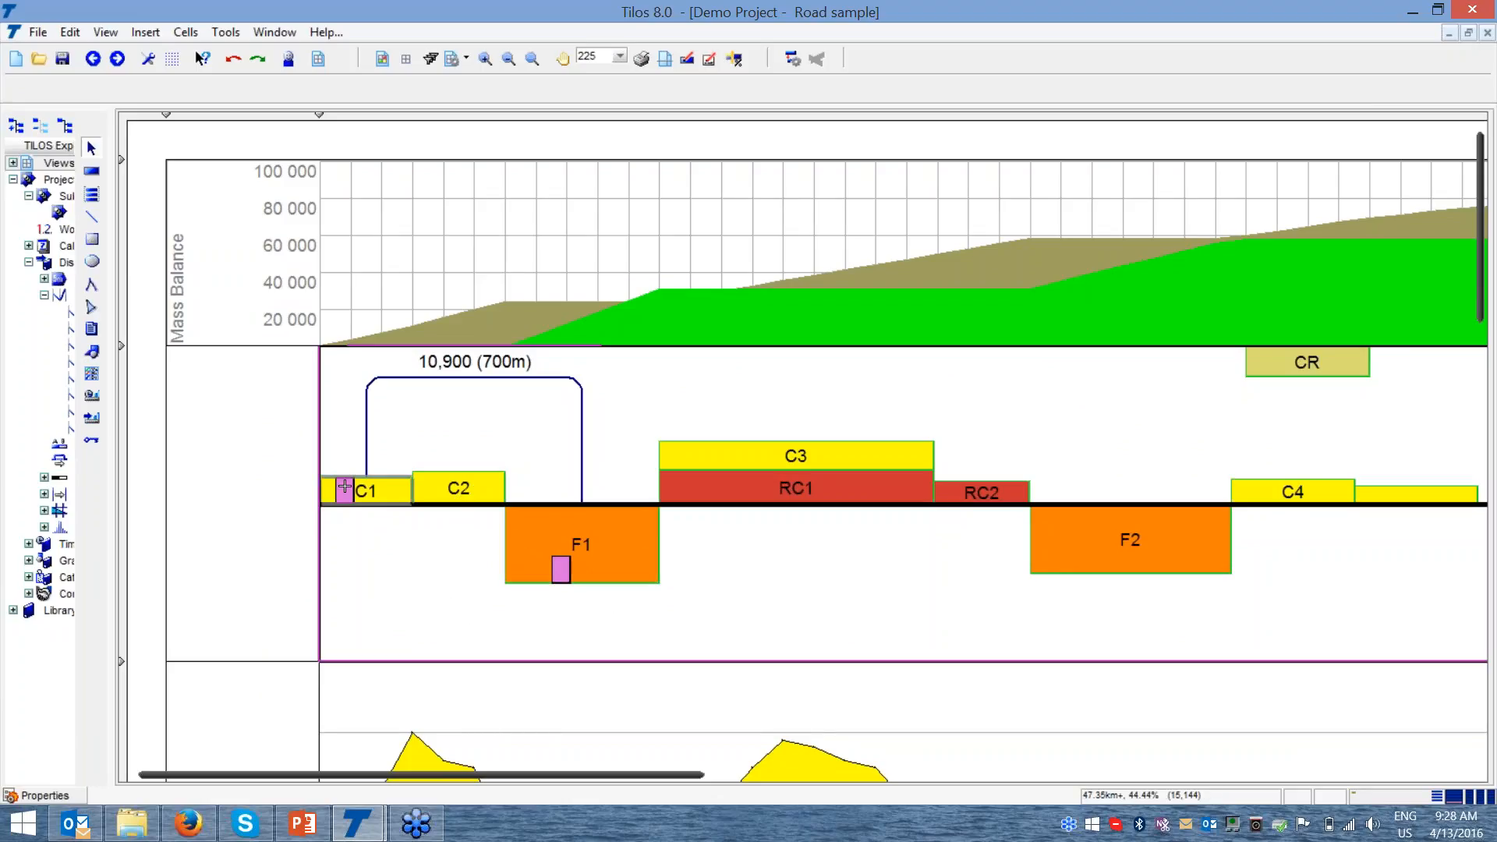
key(ctrl)
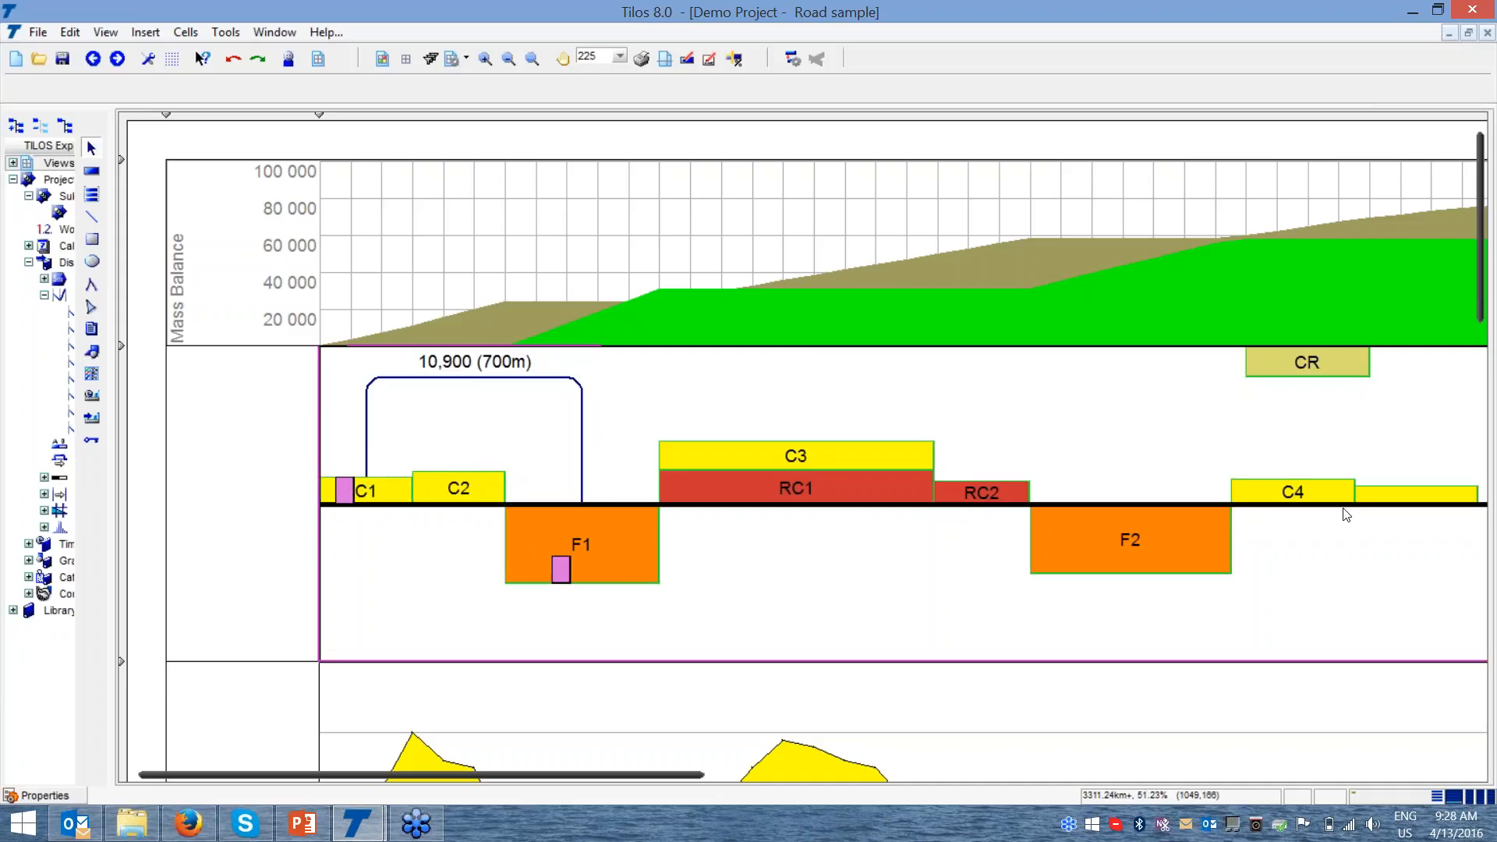
click(508, 61)
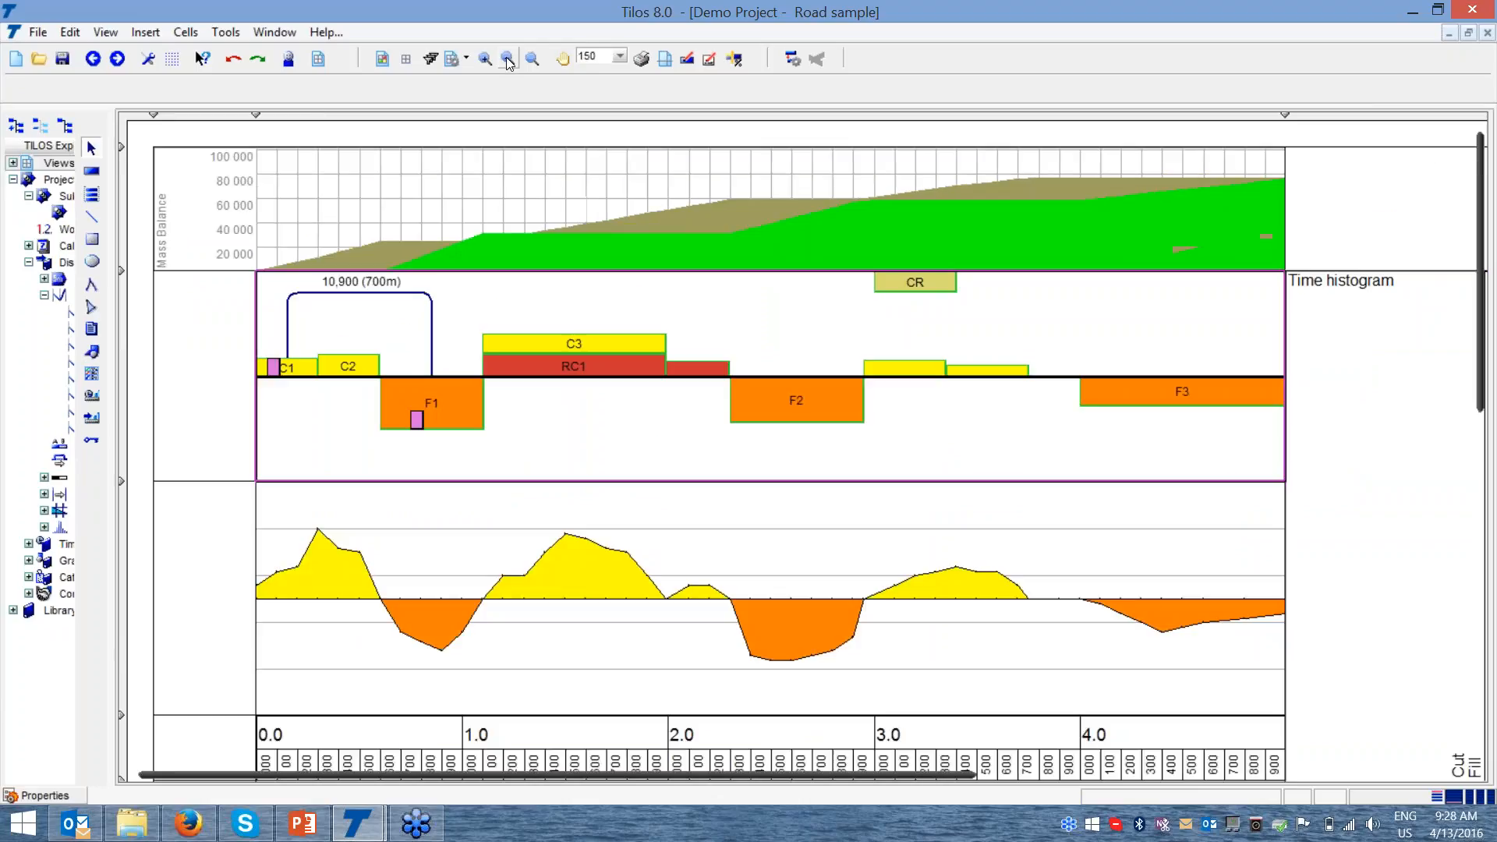
click(508, 61)
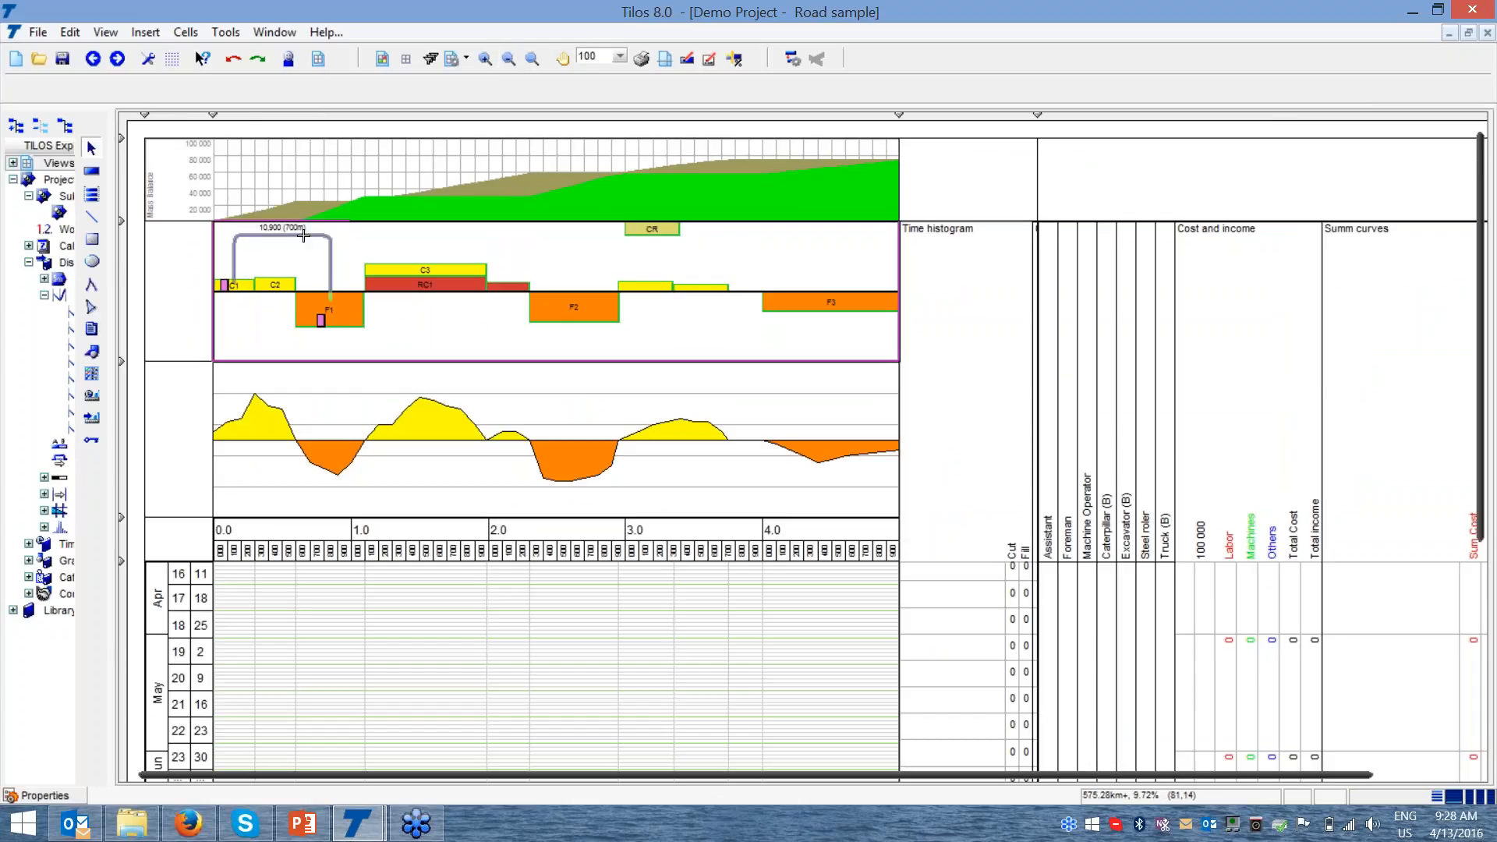
- Review the C1 and F1 areas, the time-distance schedule grid, the cut and fill histogram and the cost columns
click(238, 283)
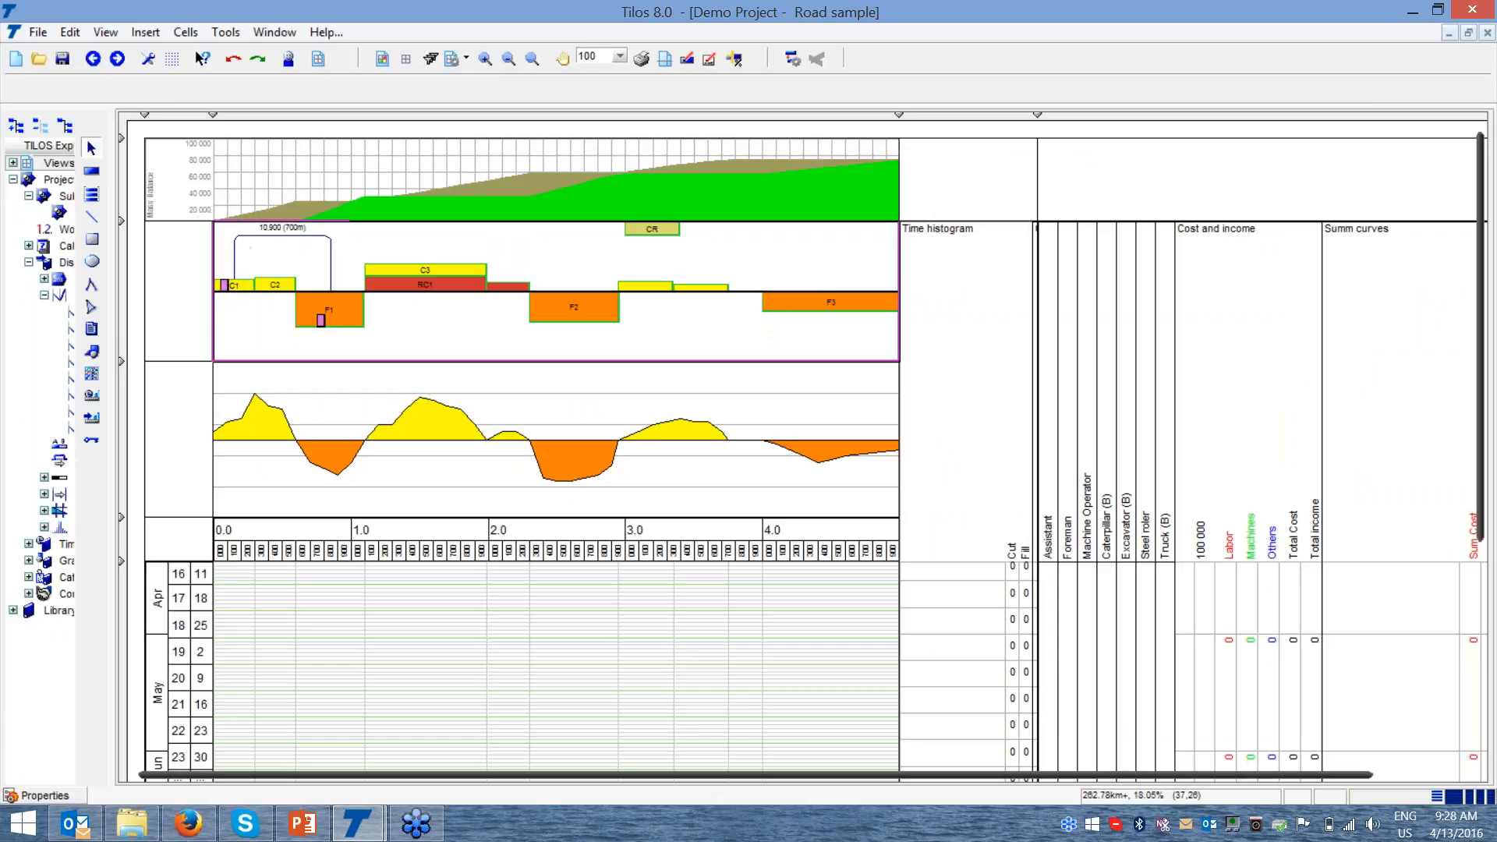
click(336, 305)
click(230, 617)
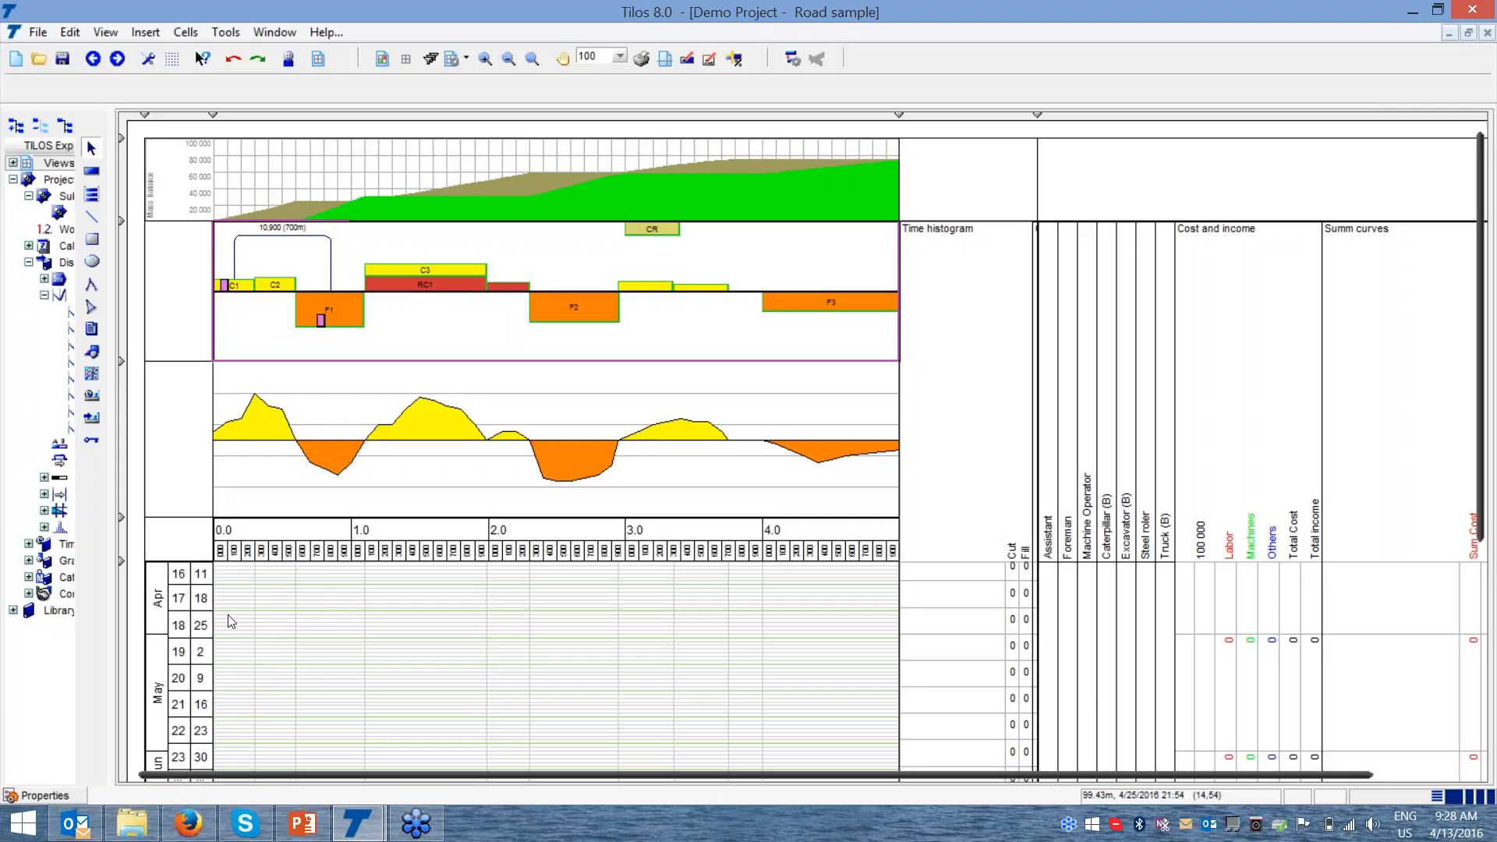
click(1020, 610)
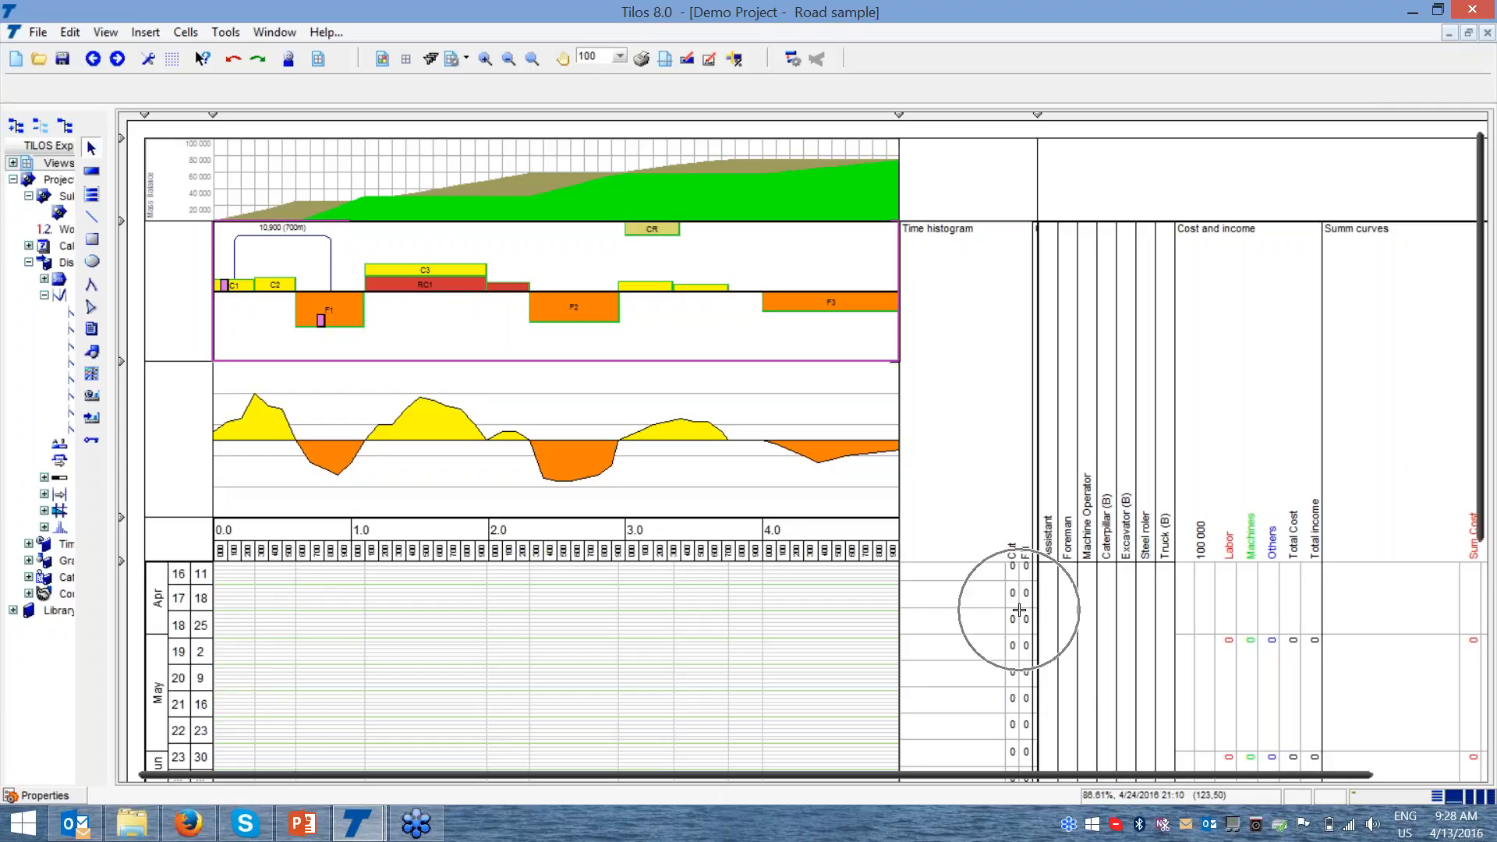
click(1285, 633)
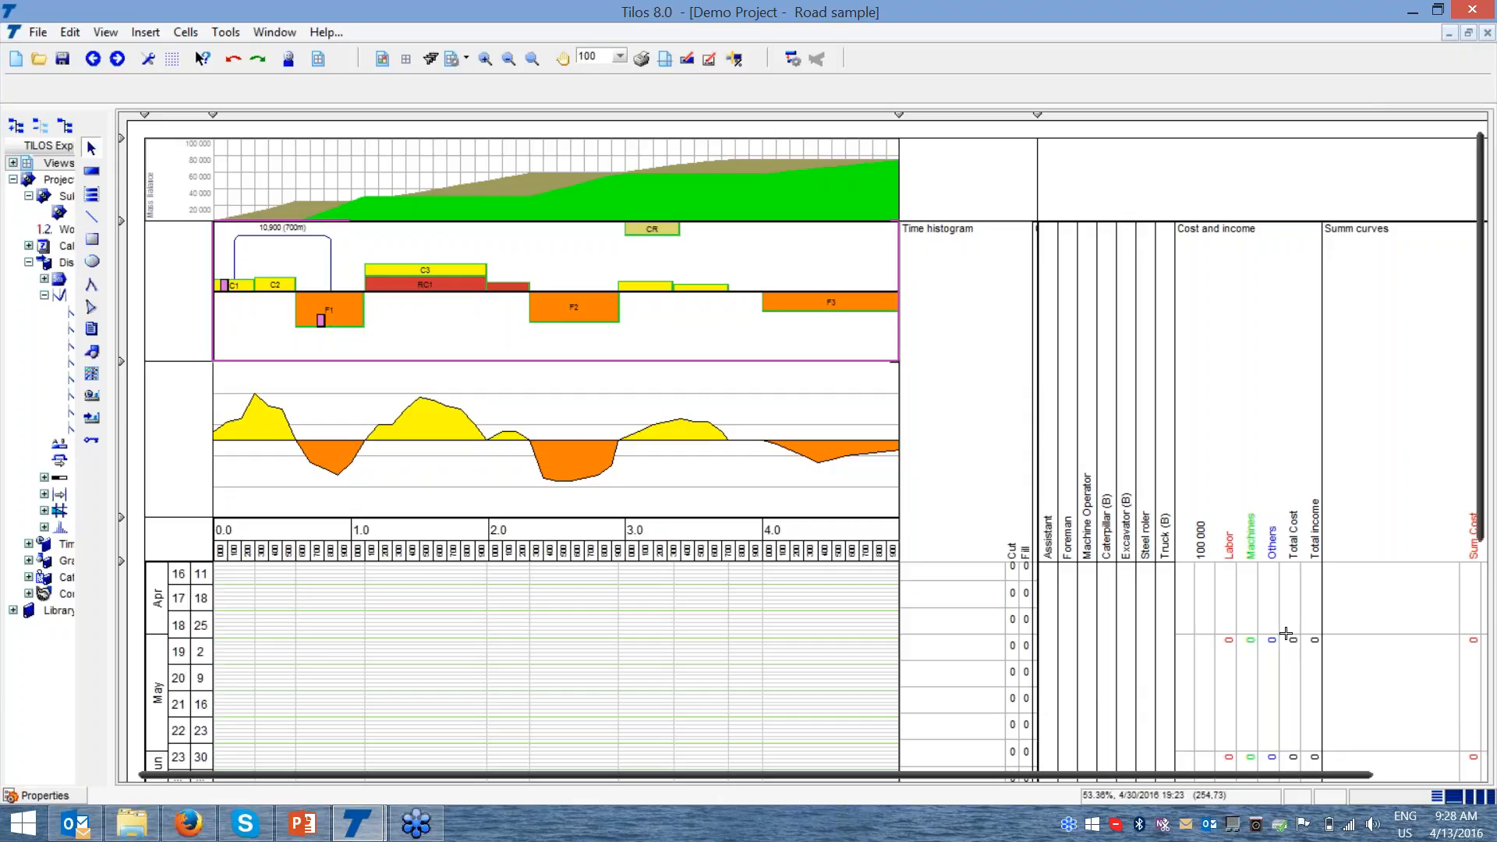
- Create cut and fill tasks from the C1 to F1 mass haulage with a start date of 4/15/2016
click(309, 236)
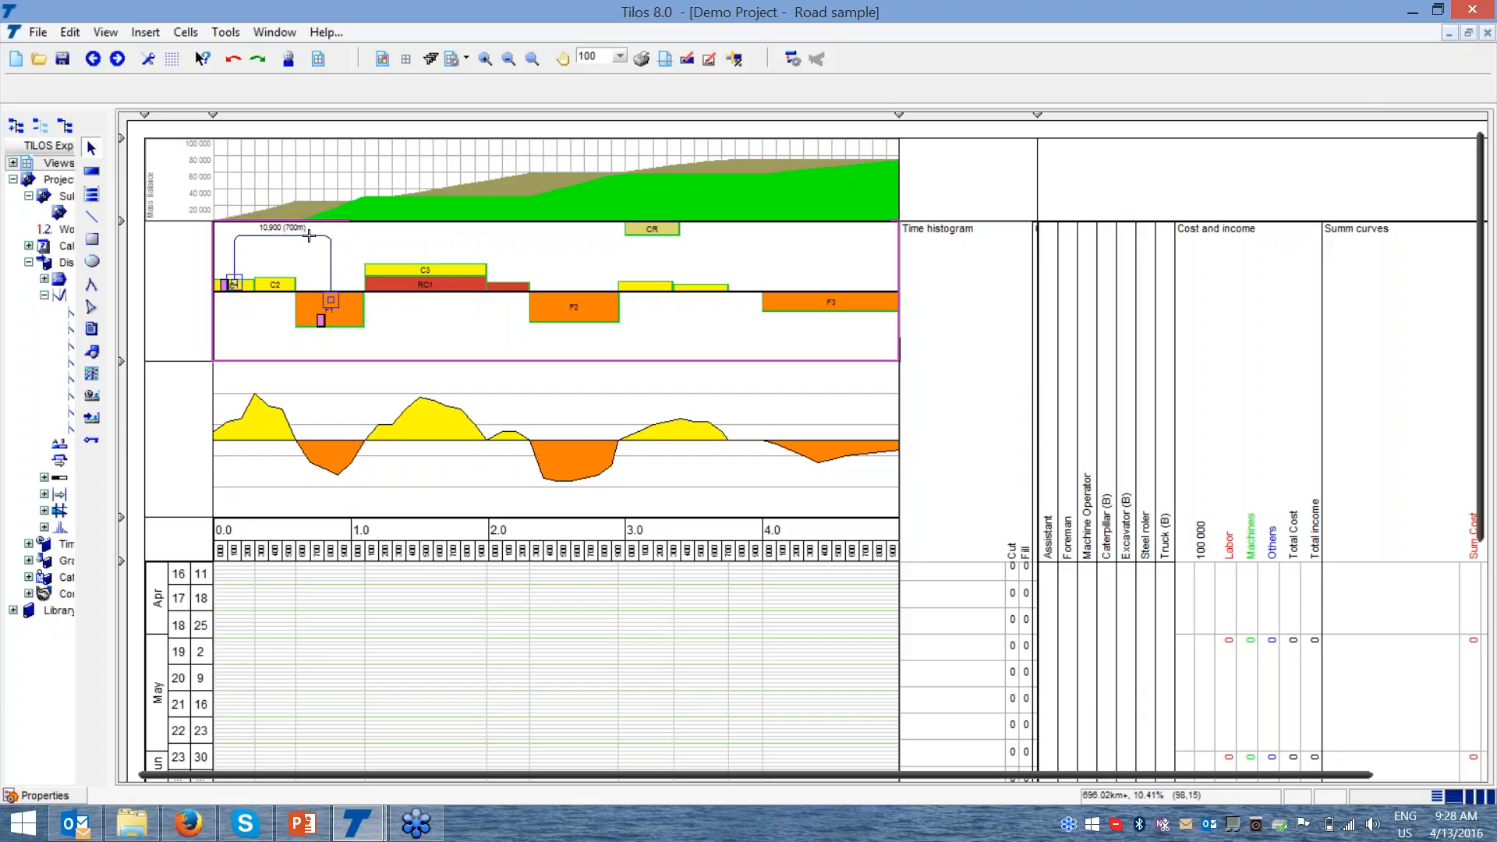
click(309, 235)
right_click(310, 237)
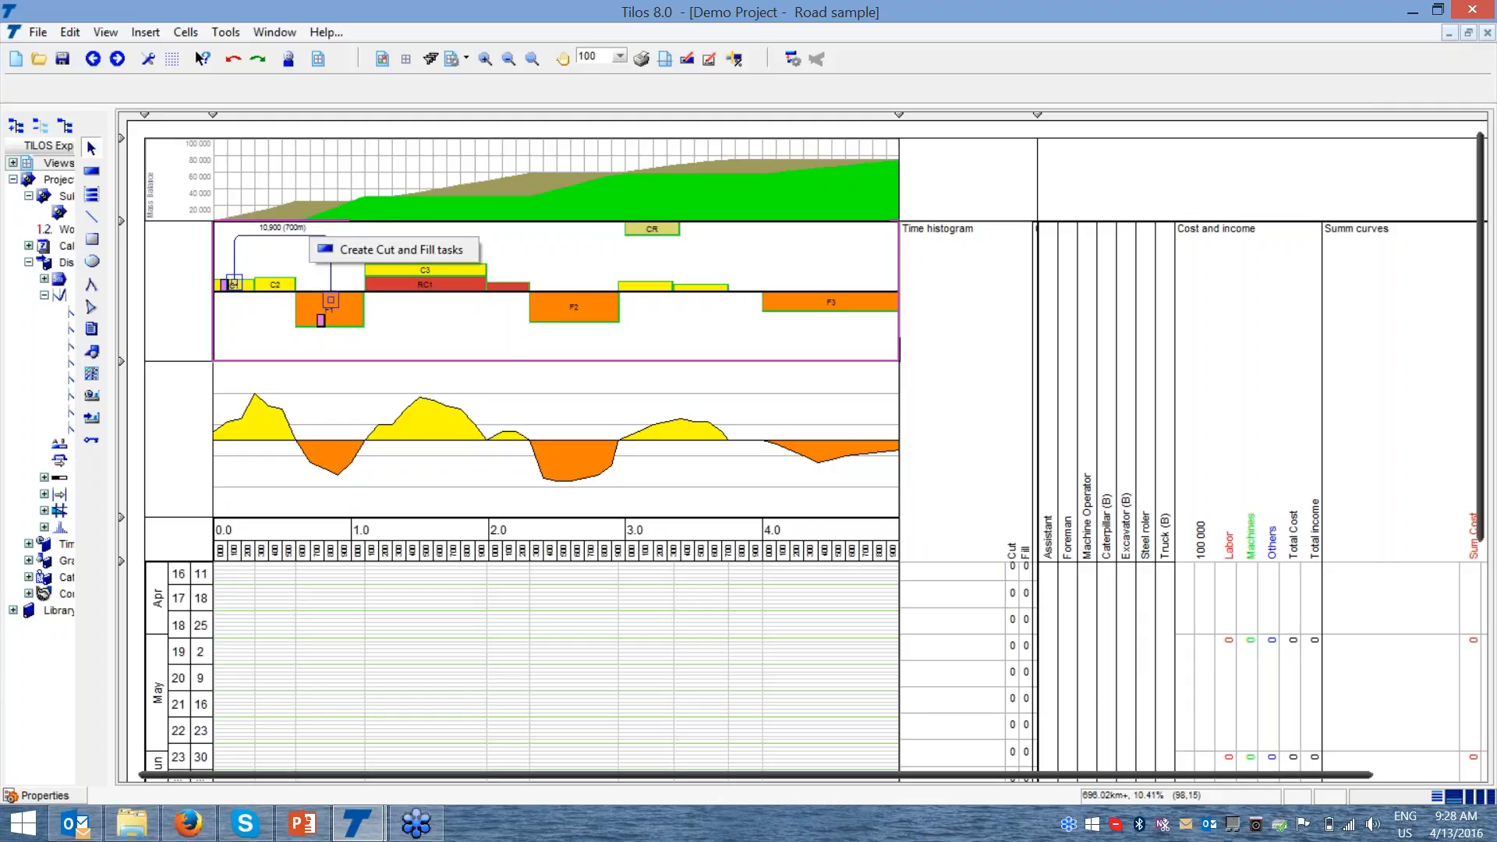
click(355, 251)
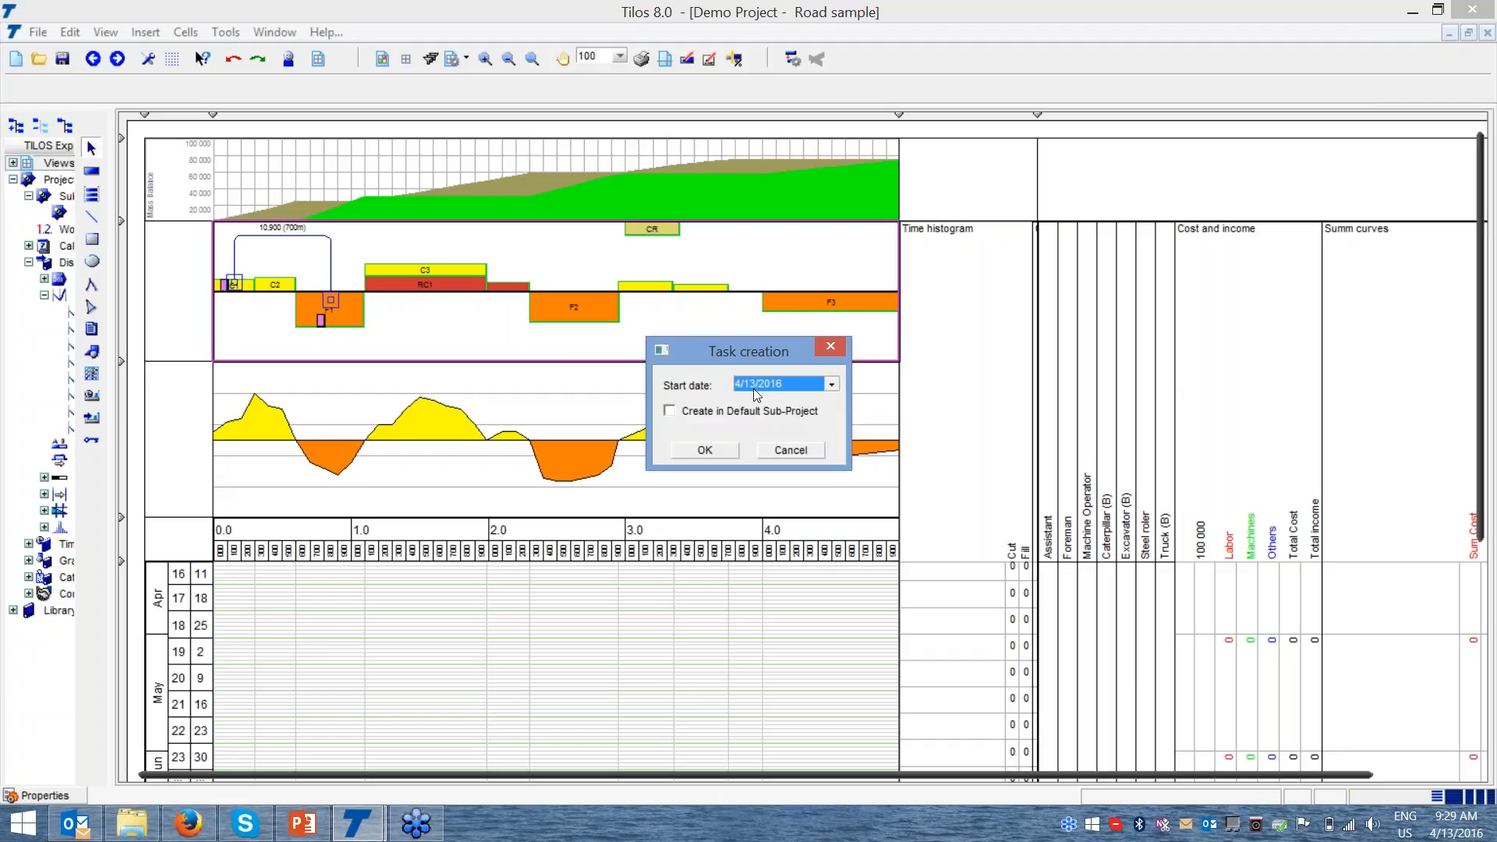
click(832, 384)
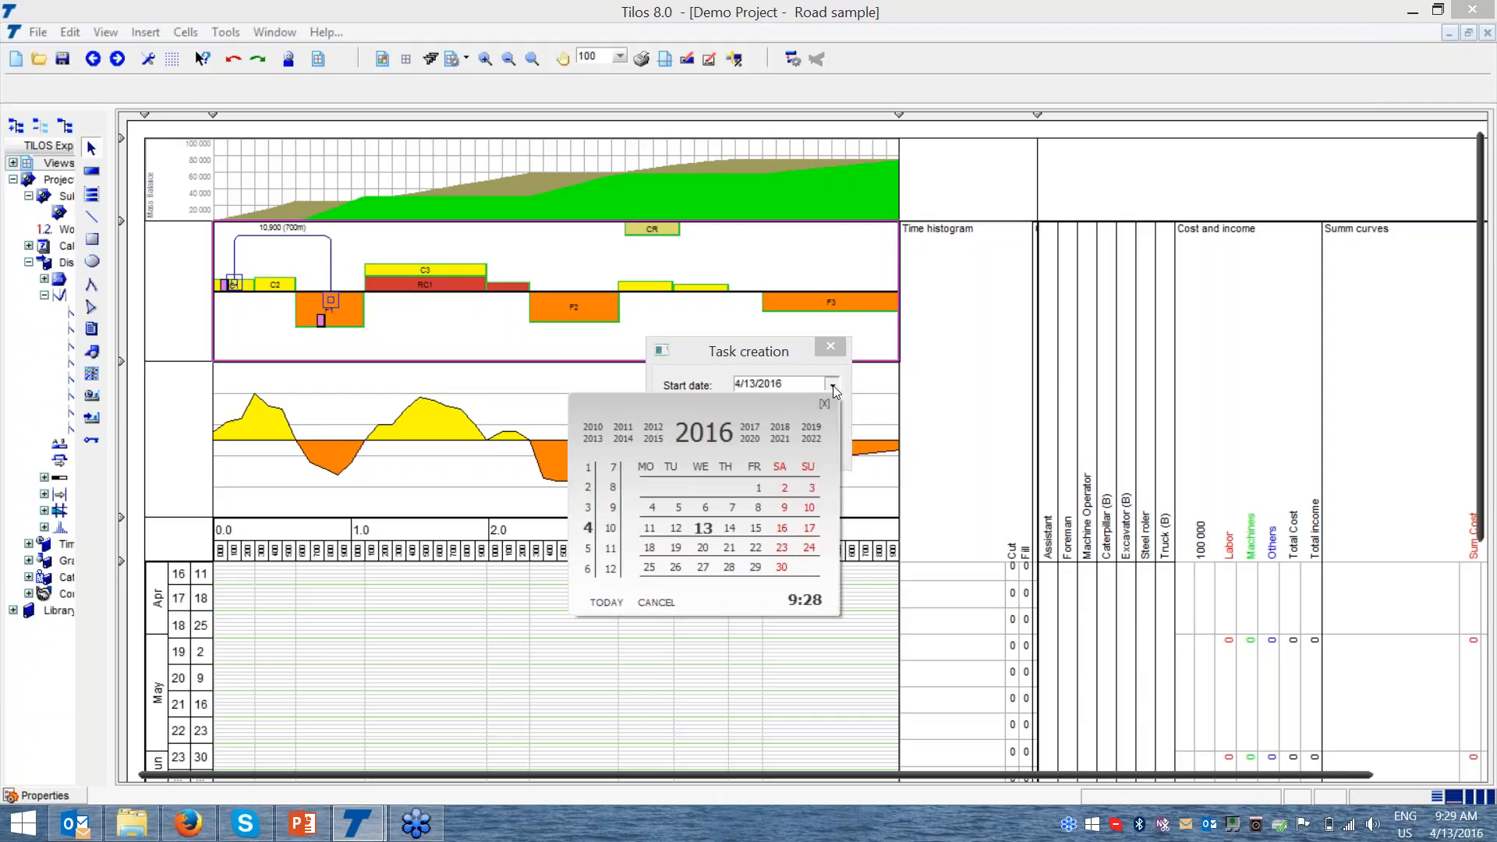
click(755, 530)
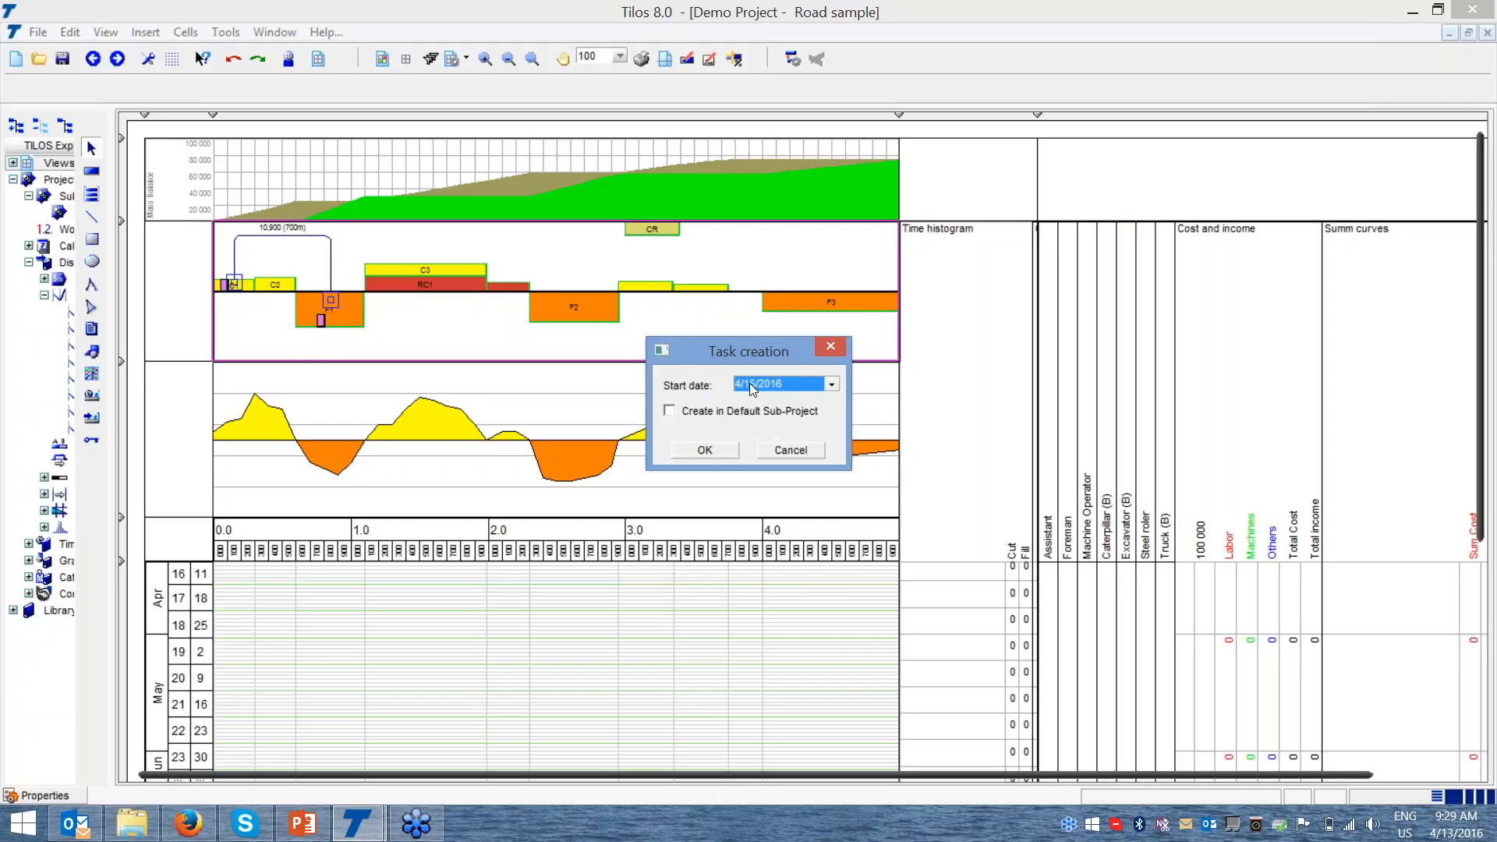
click(706, 450)
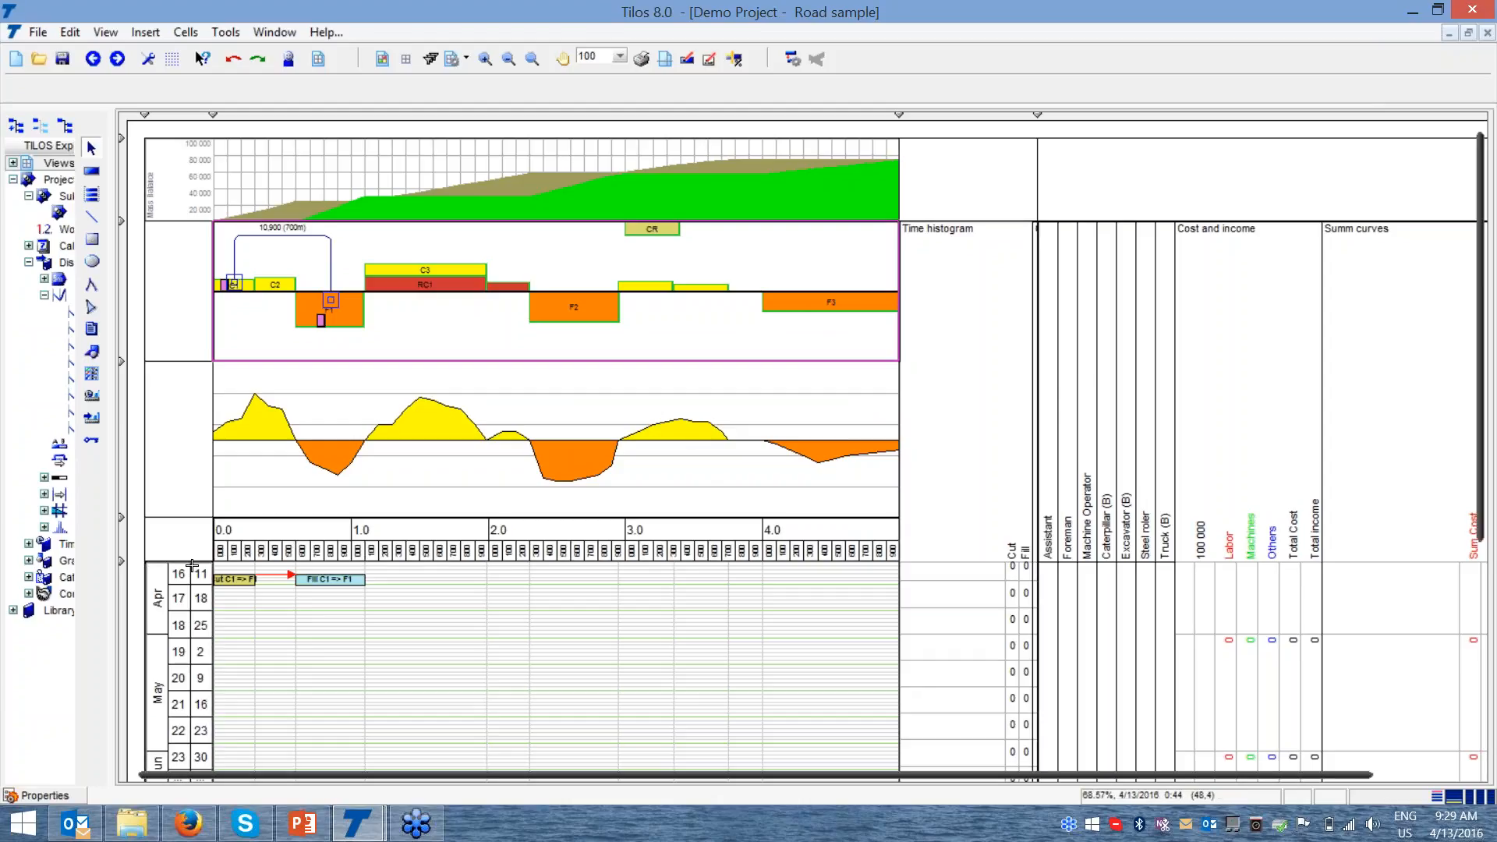
- Refresh the view to update the cut and fill histogram, resource and cost columns for the C1 to F1 tasks
key(ctrl)
key(ctrl)
key(ctrl)
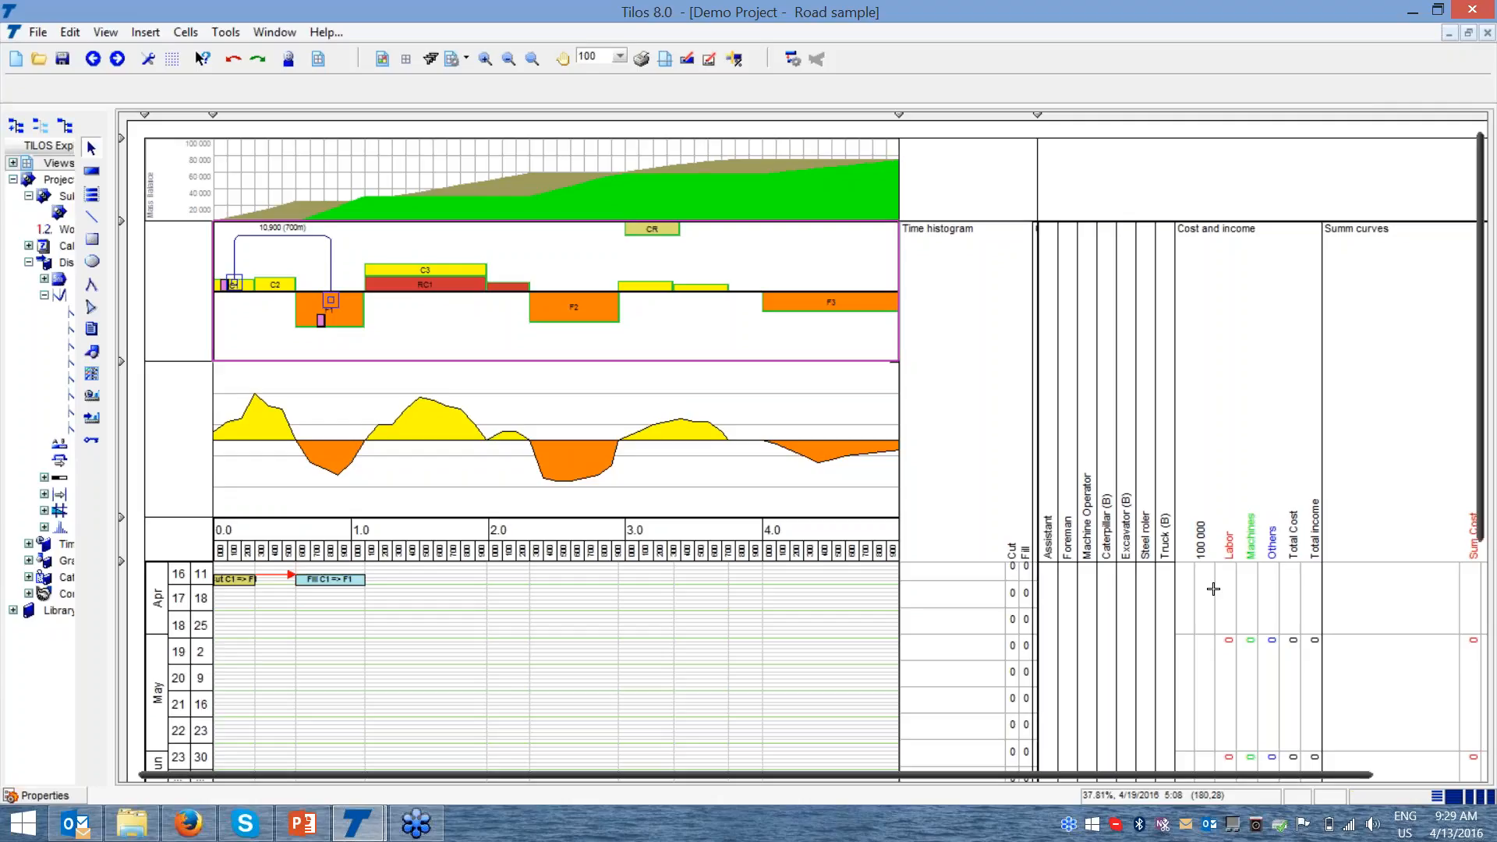
key(F5)
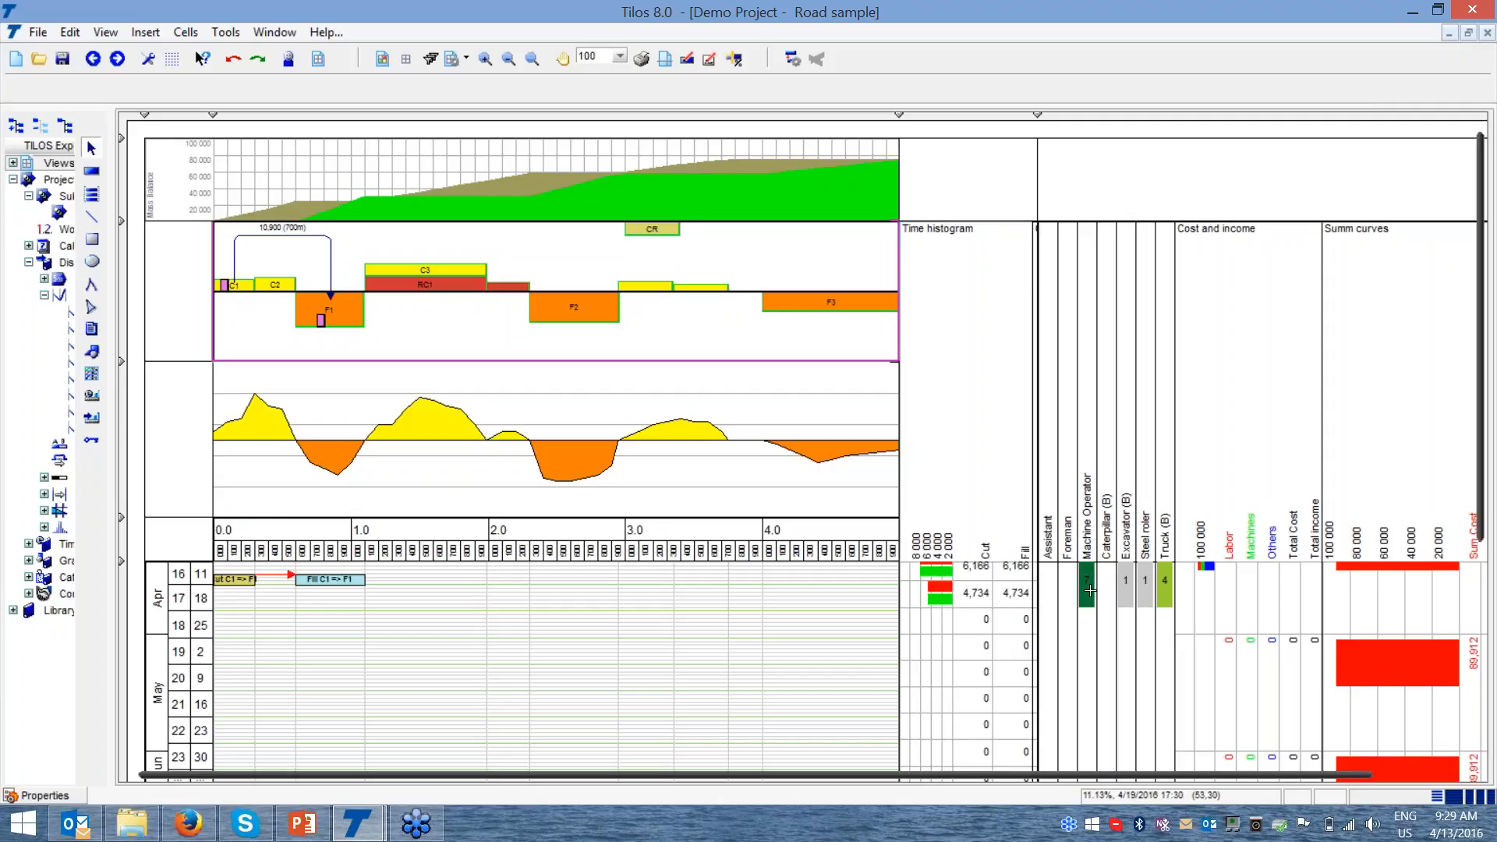
key(ctrl)
key(ctrl)
key(ctrl)
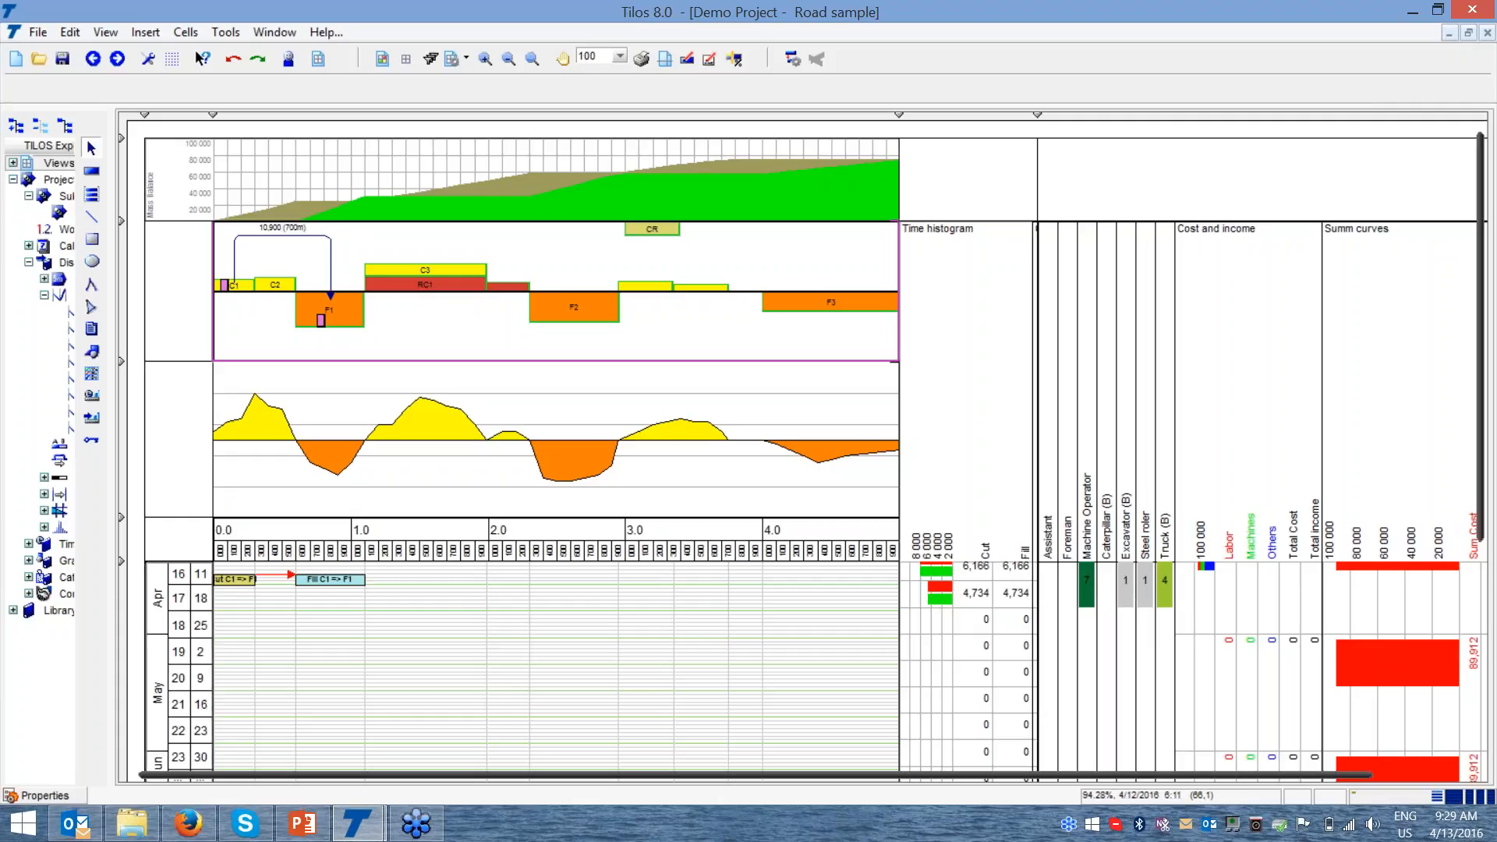
- Set the start date of the Cut C1 => F1 task to 5/2/2016 and recalculate the schedule
click(225, 578)
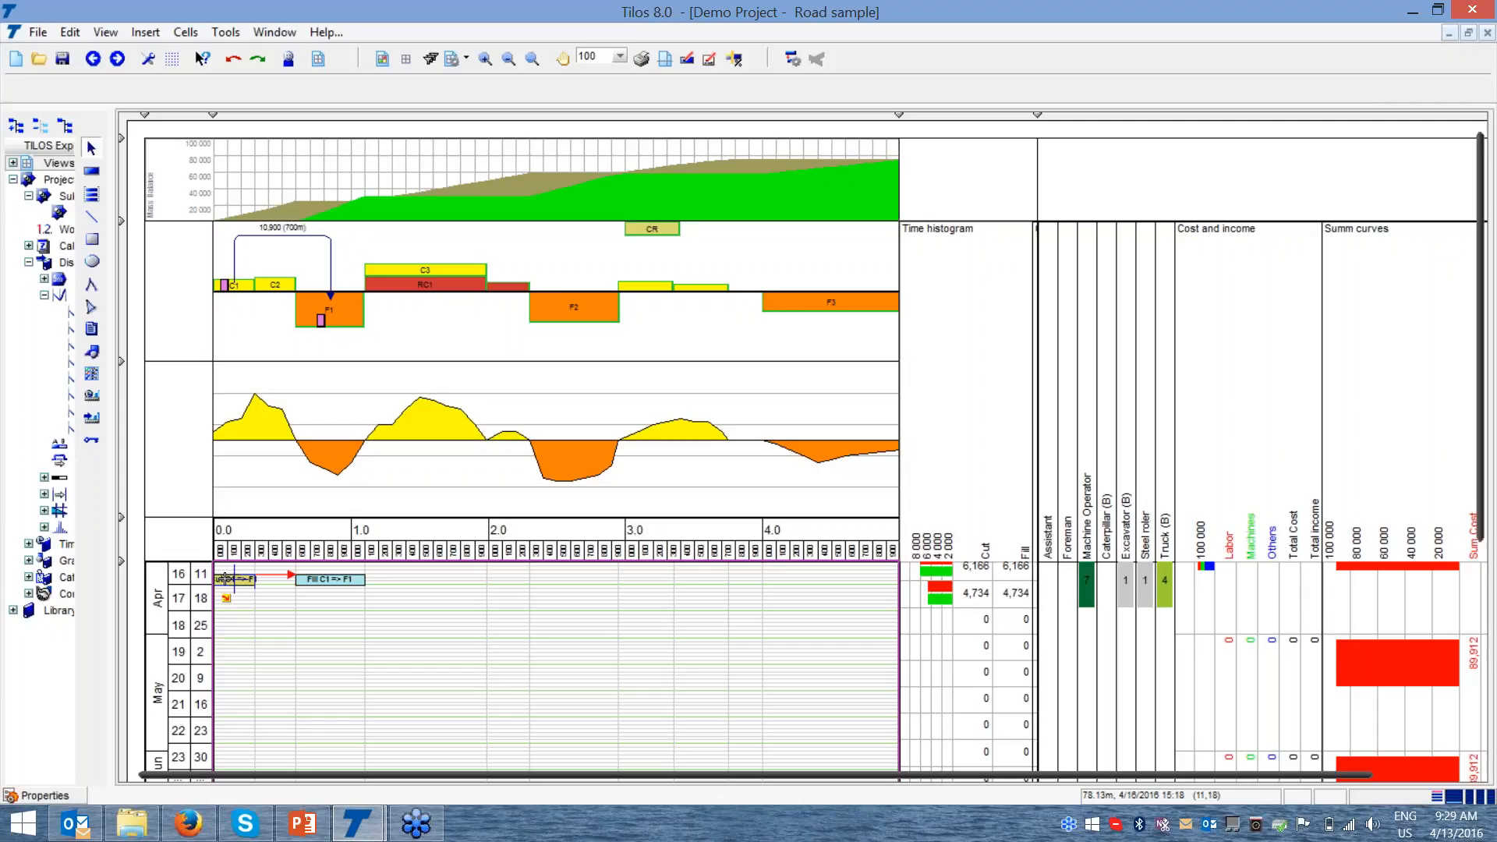
click(60, 797)
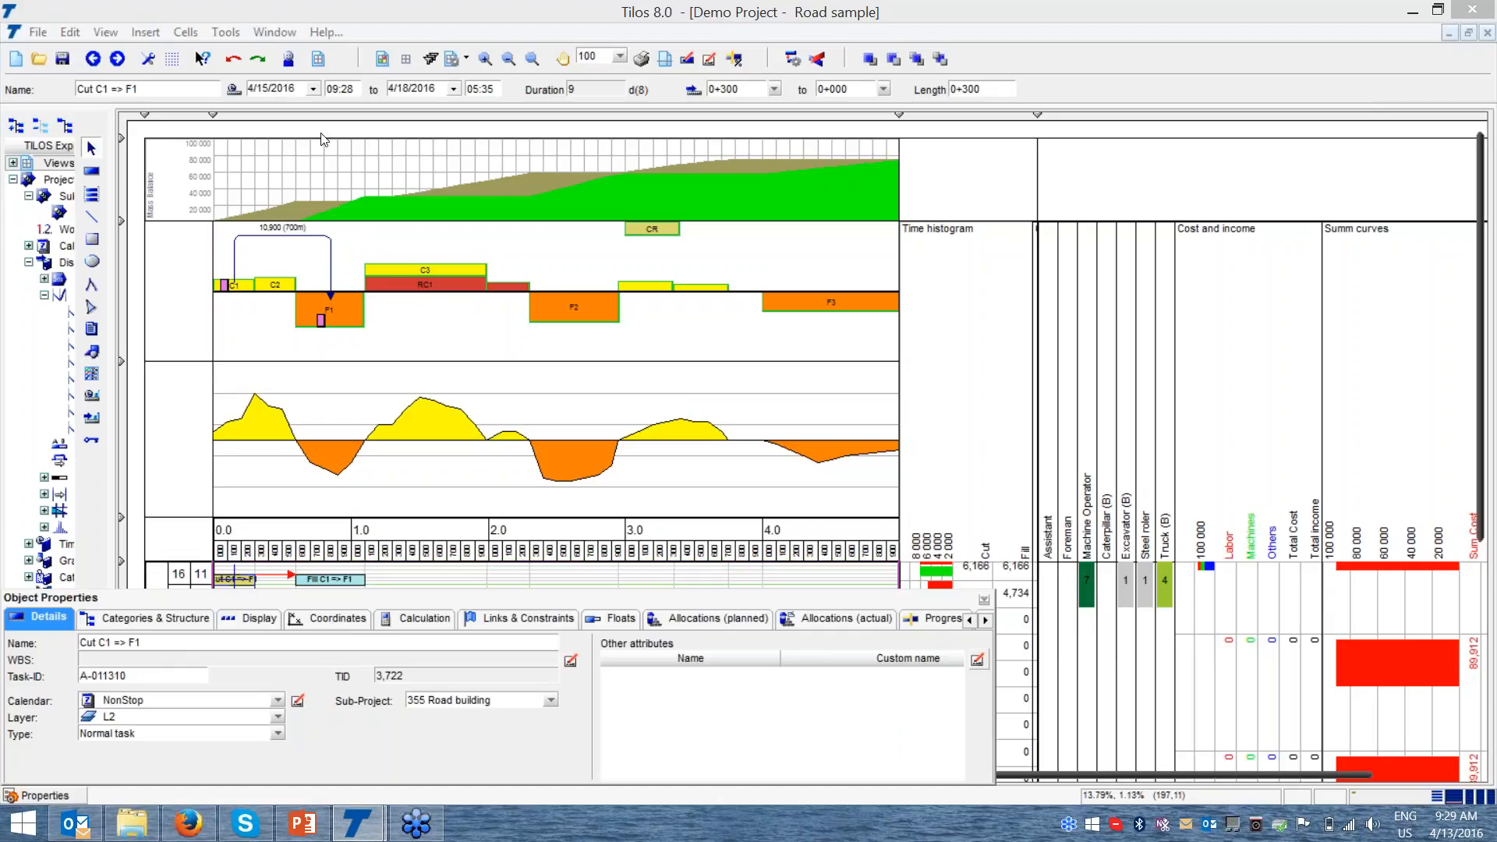
click(315, 90)
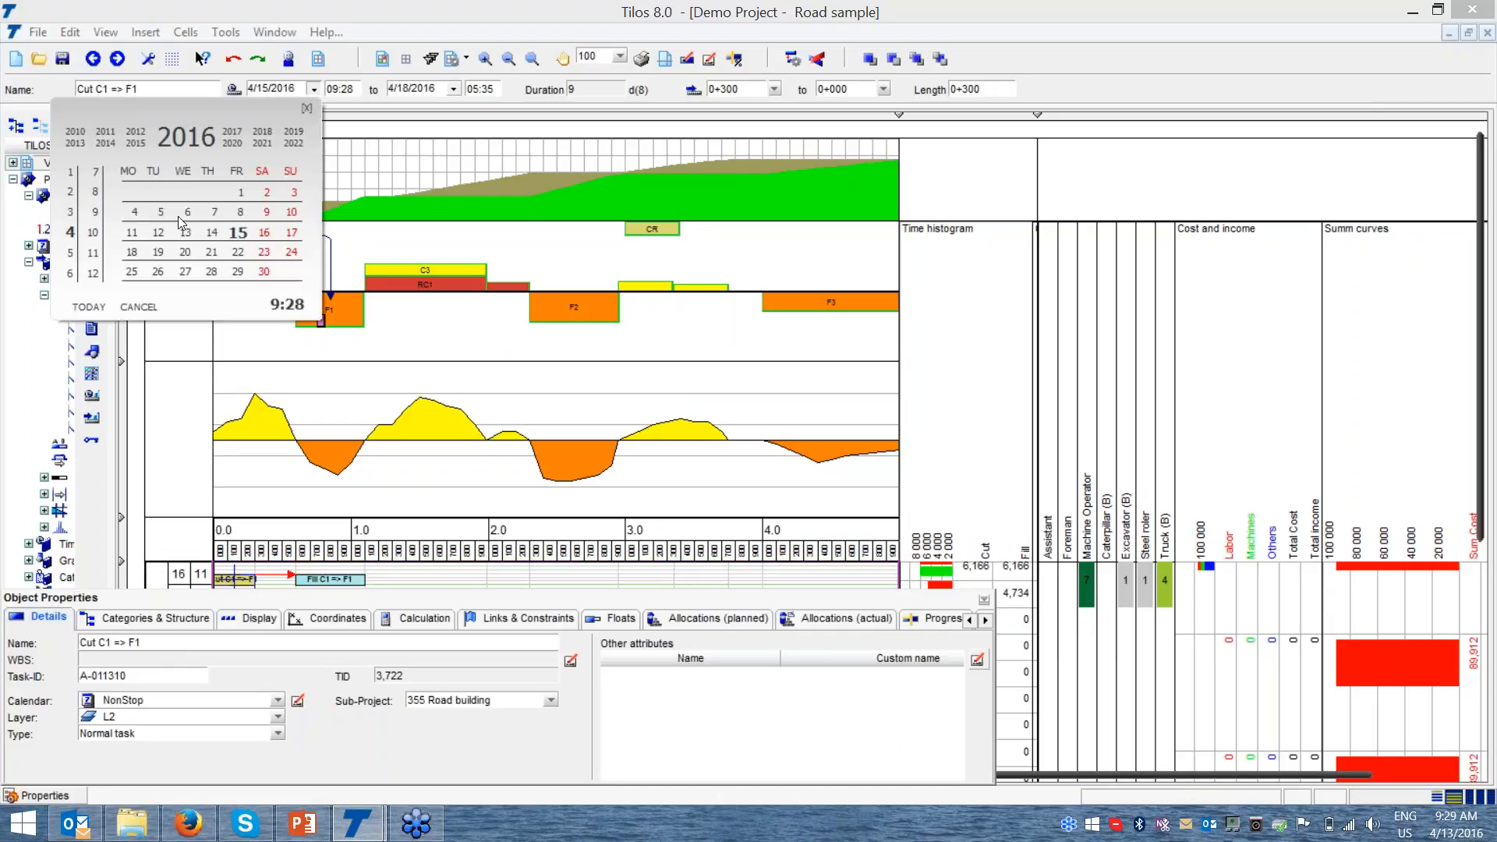
click(70, 253)
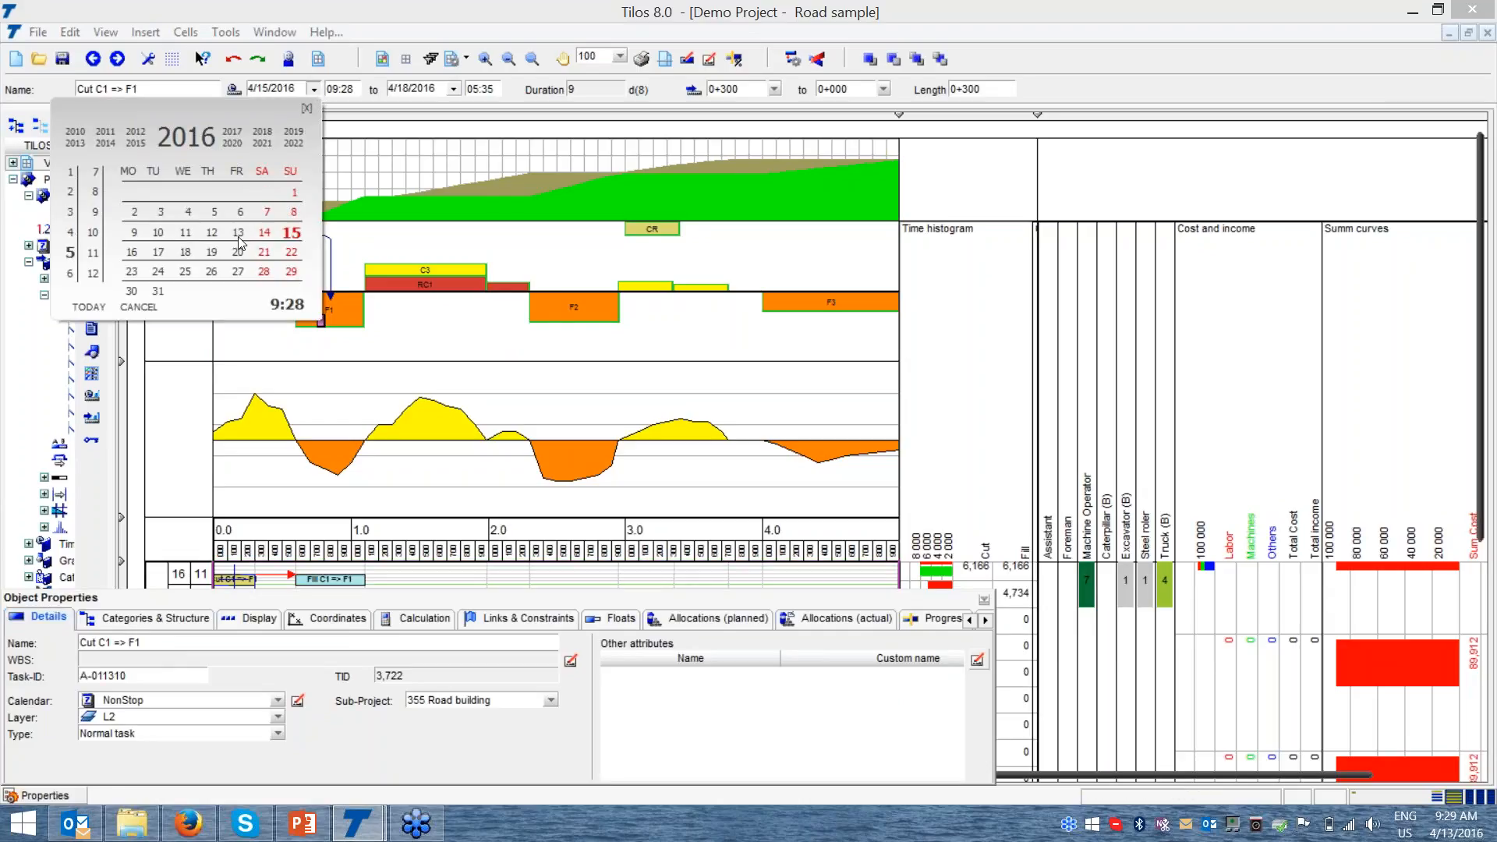
click(134, 219)
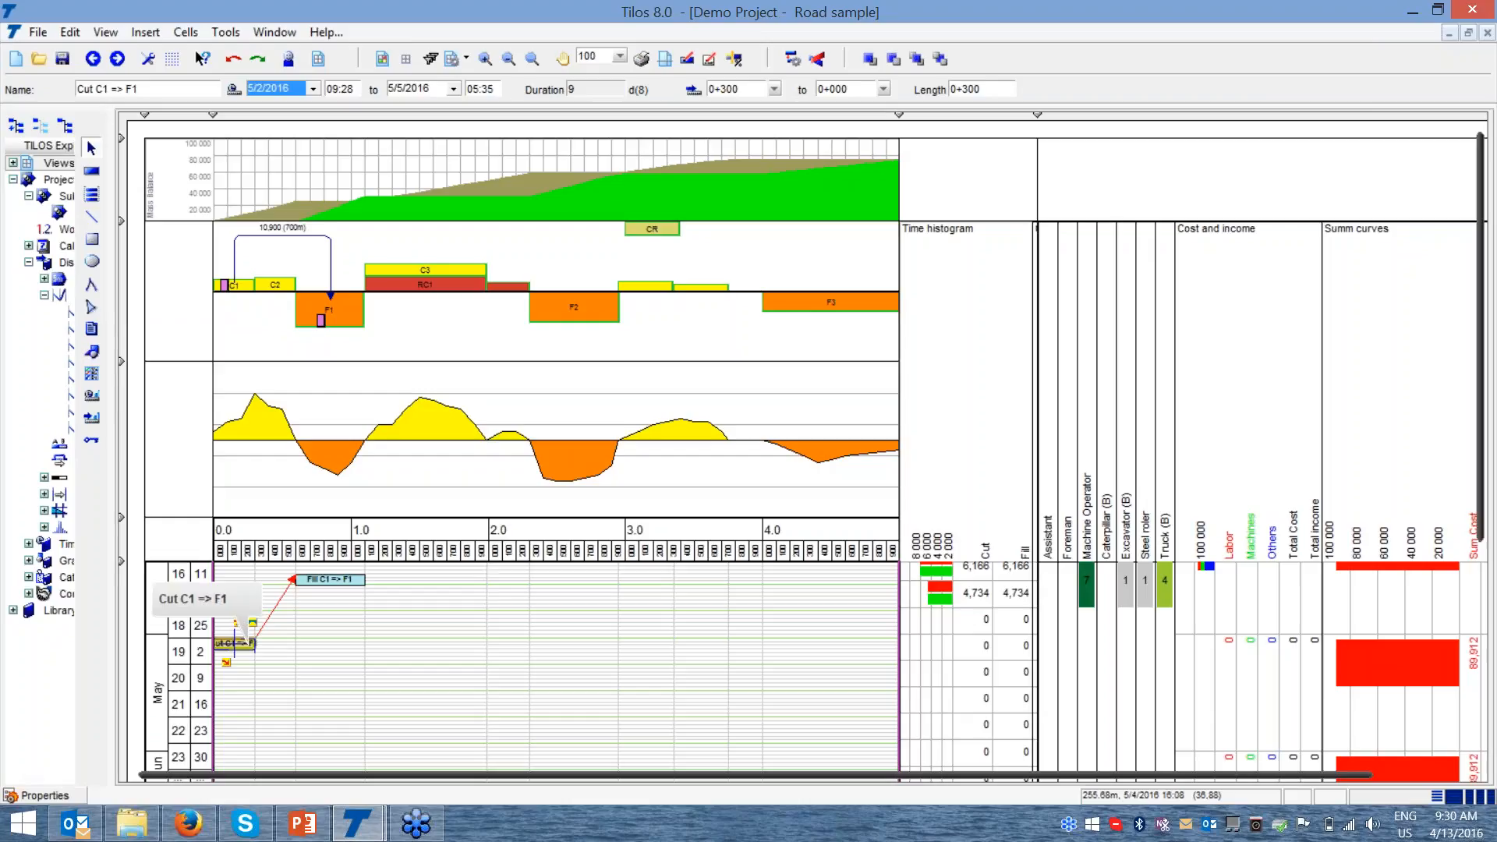
key(F9)
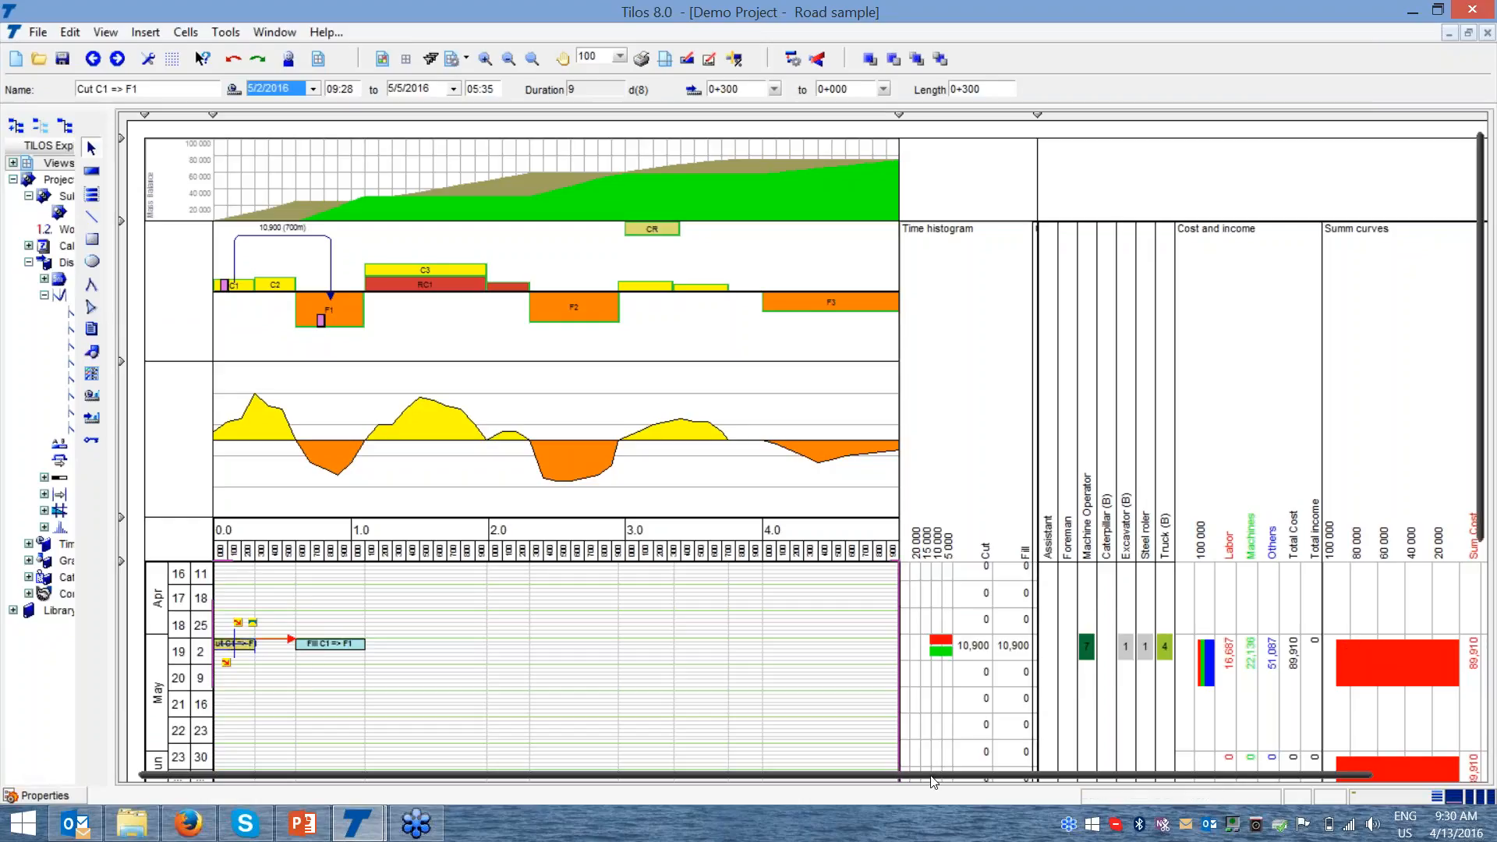
drag(928, 776, 1026, 776)
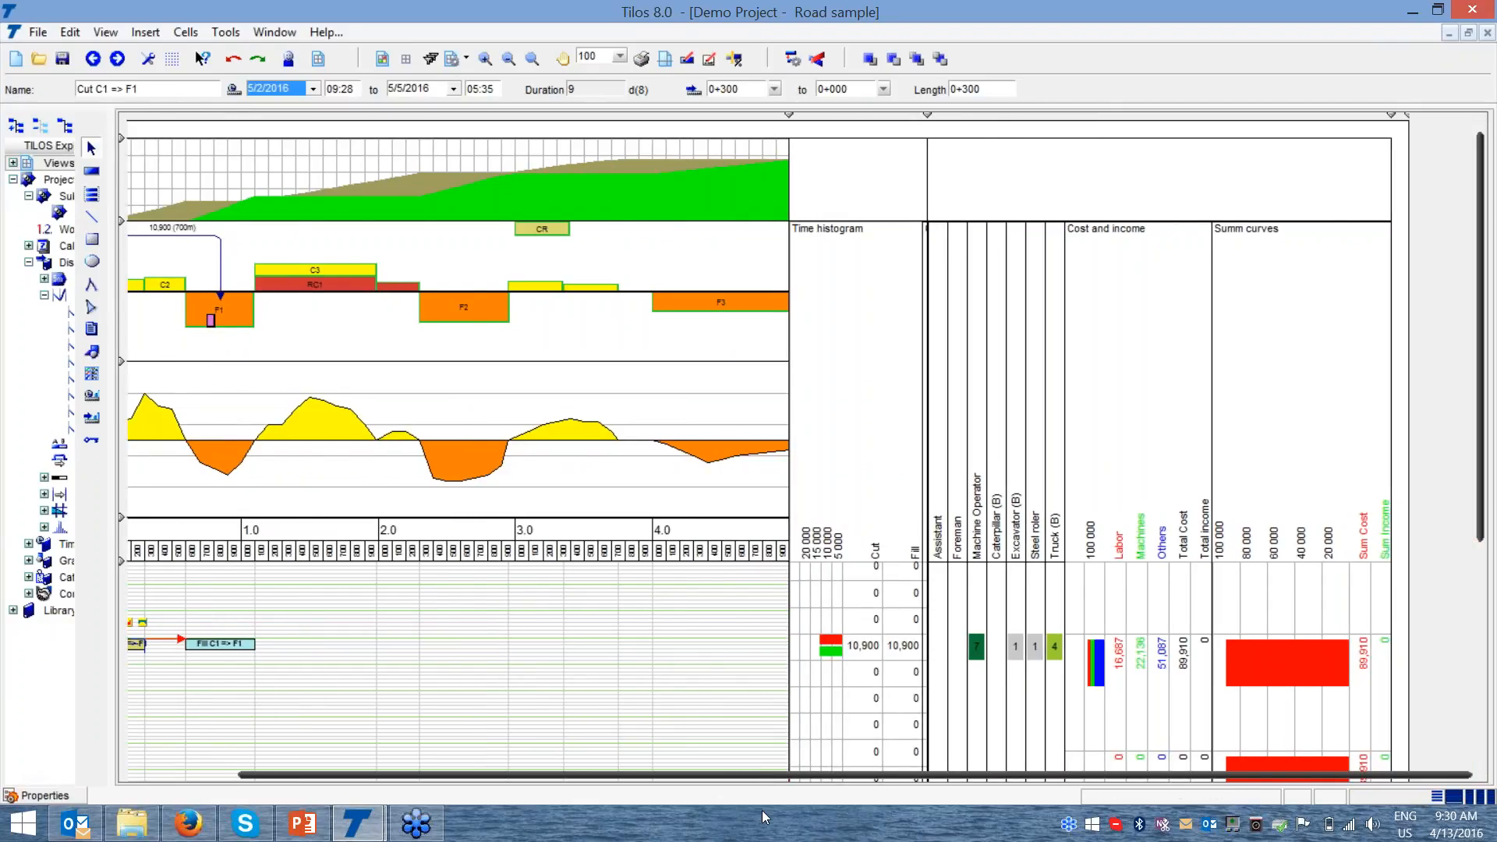
drag(751, 778, 654, 777)
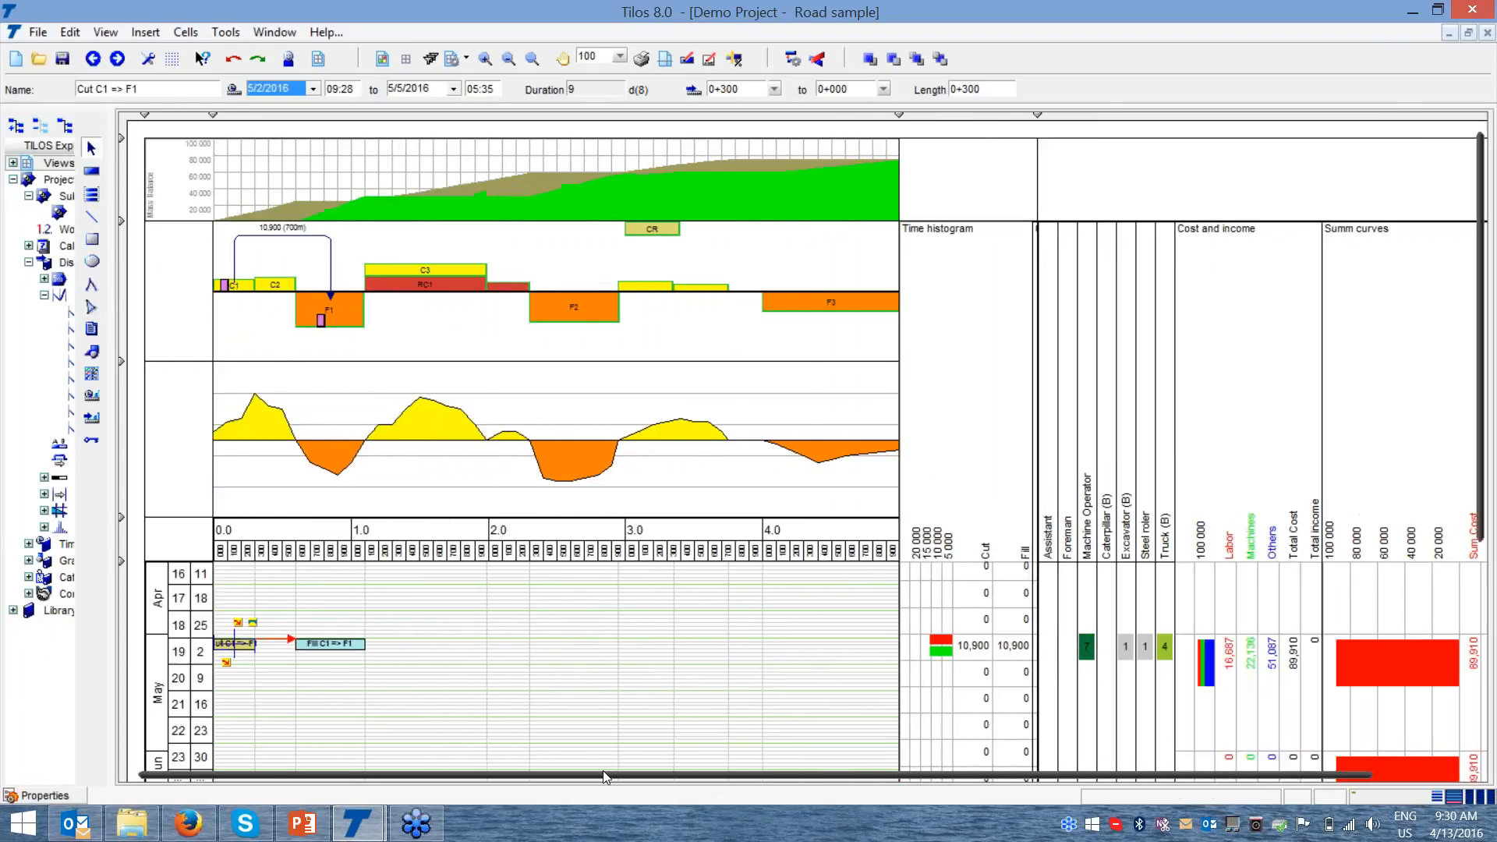
- Create a mass haulage from cut area C2 to fill area F1, accepting the 13,100 m3 haul quantity and 400 m haul distance
click(280, 287)
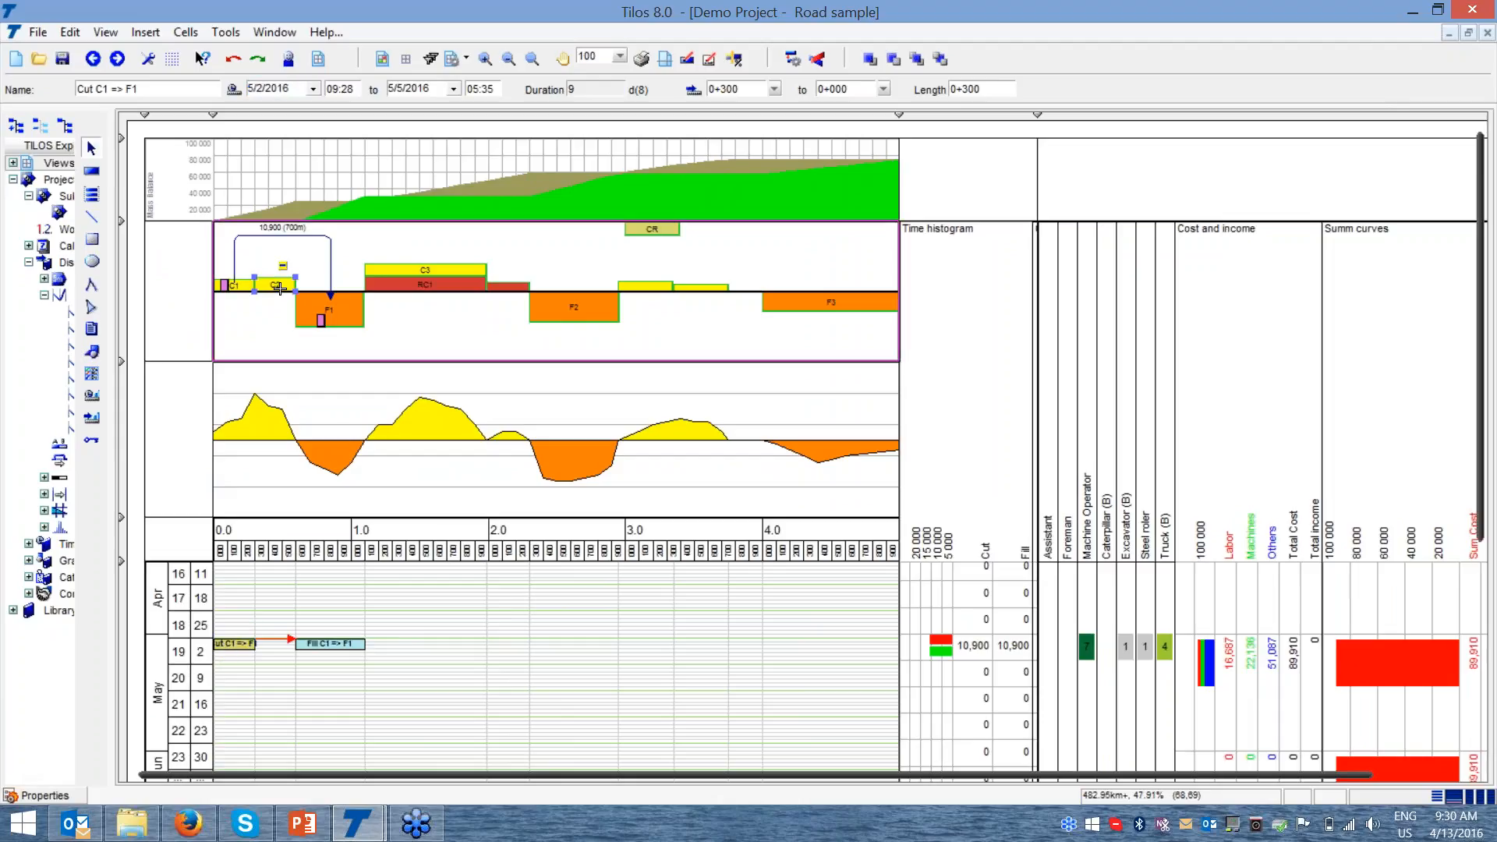
click(287, 273)
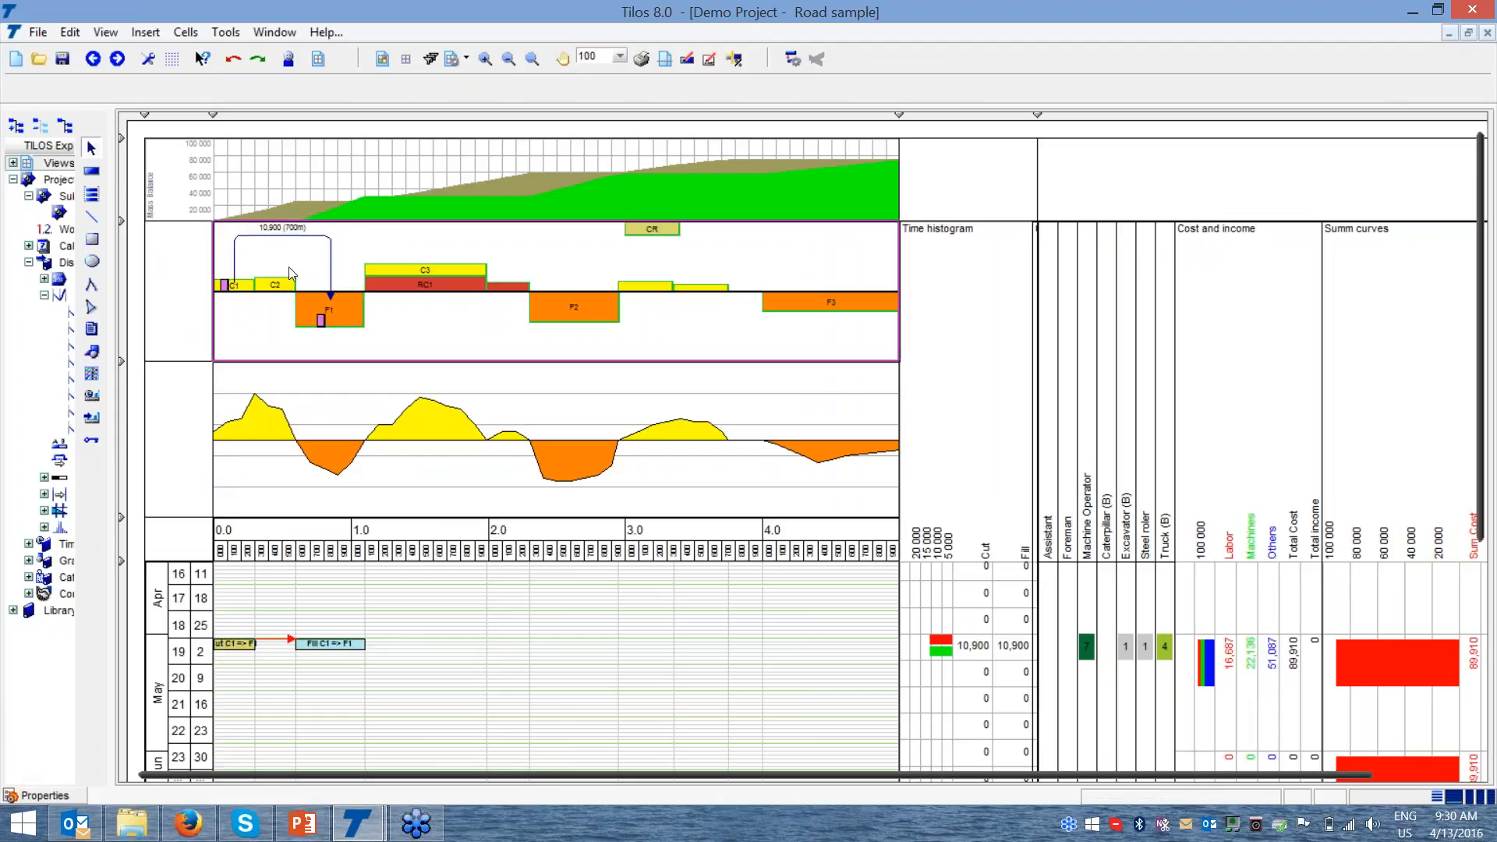
drag(287, 268, 349, 315)
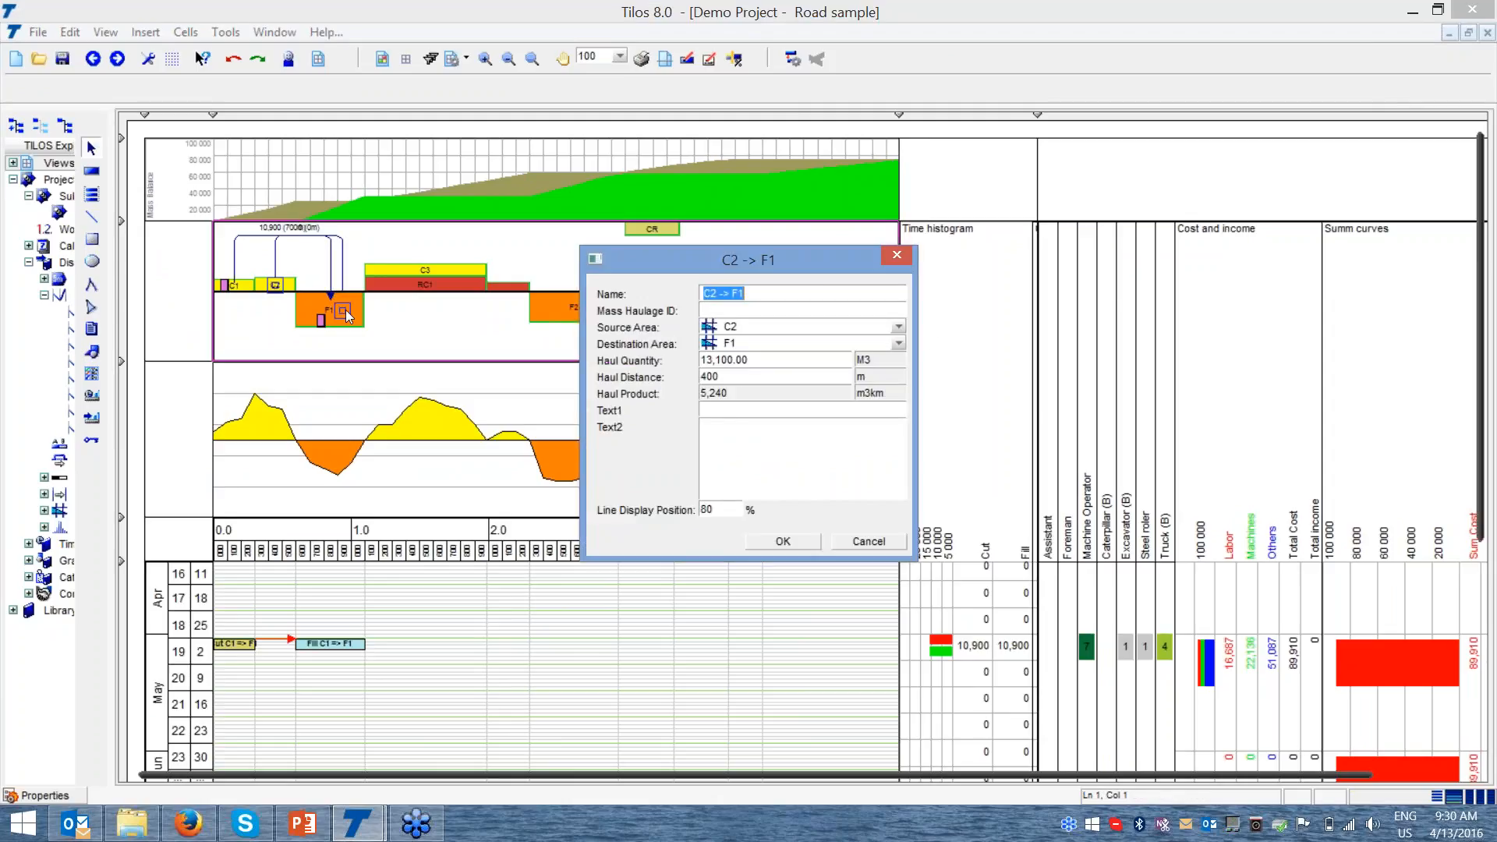
click(756, 365)
click(795, 545)
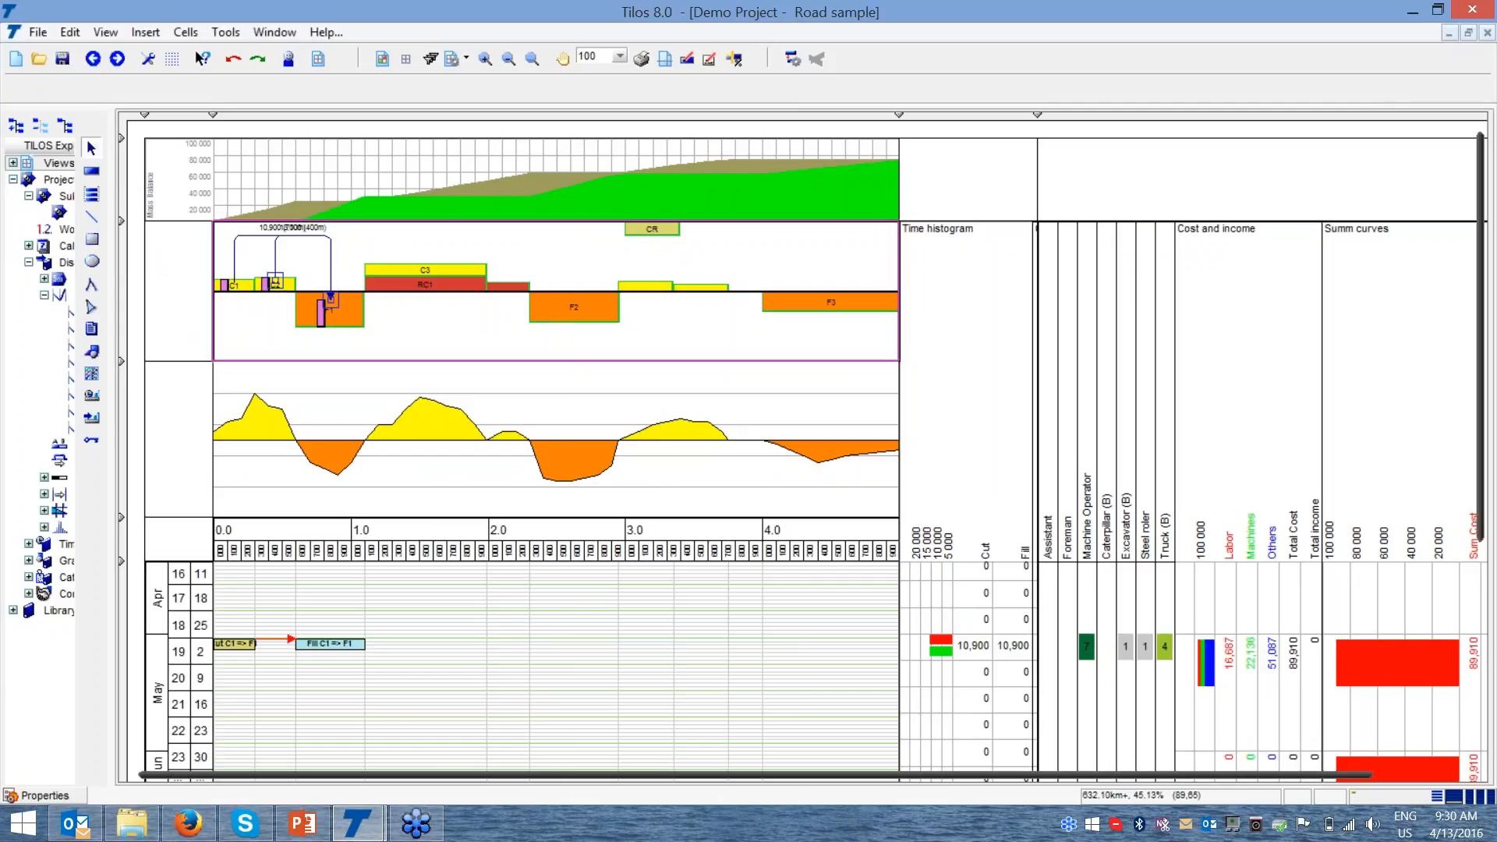
- Create cut and fill tasks from the C2 to F1 mass haulage with a start date of 5/9/2016
click(484, 59)
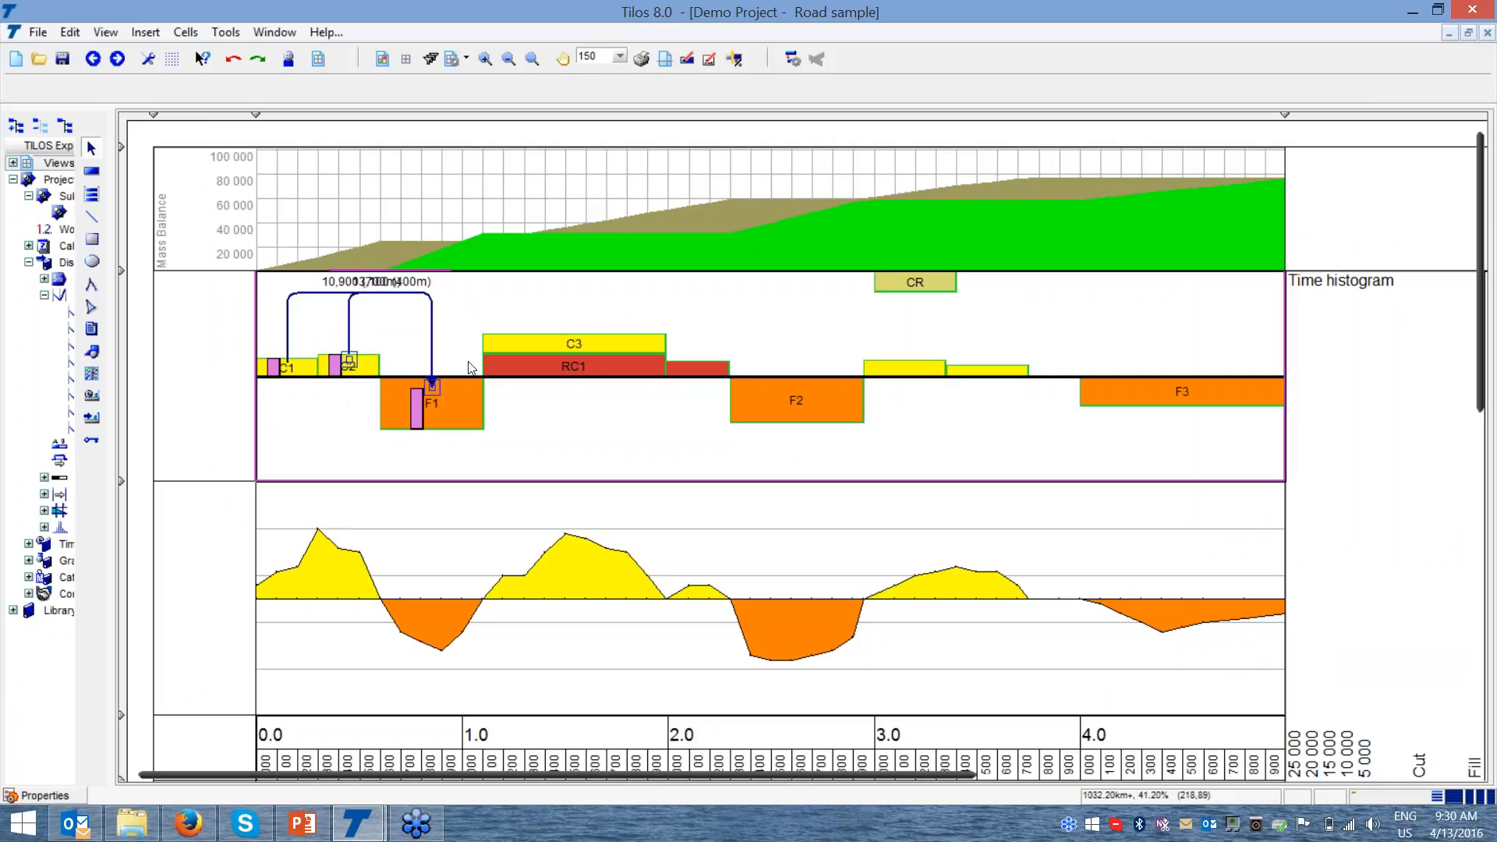
right_click(350, 326)
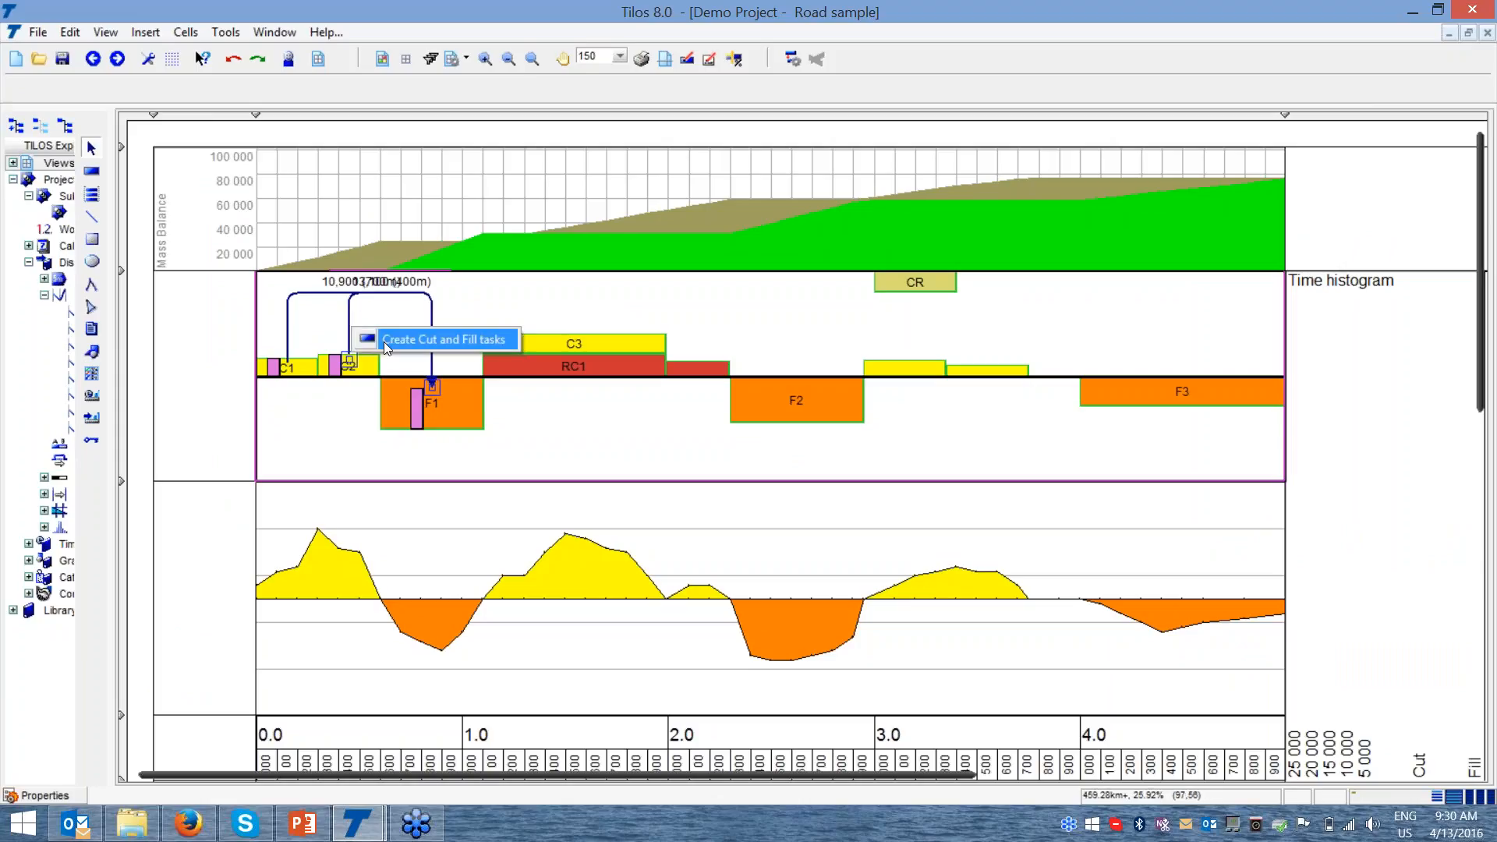
click(385, 341)
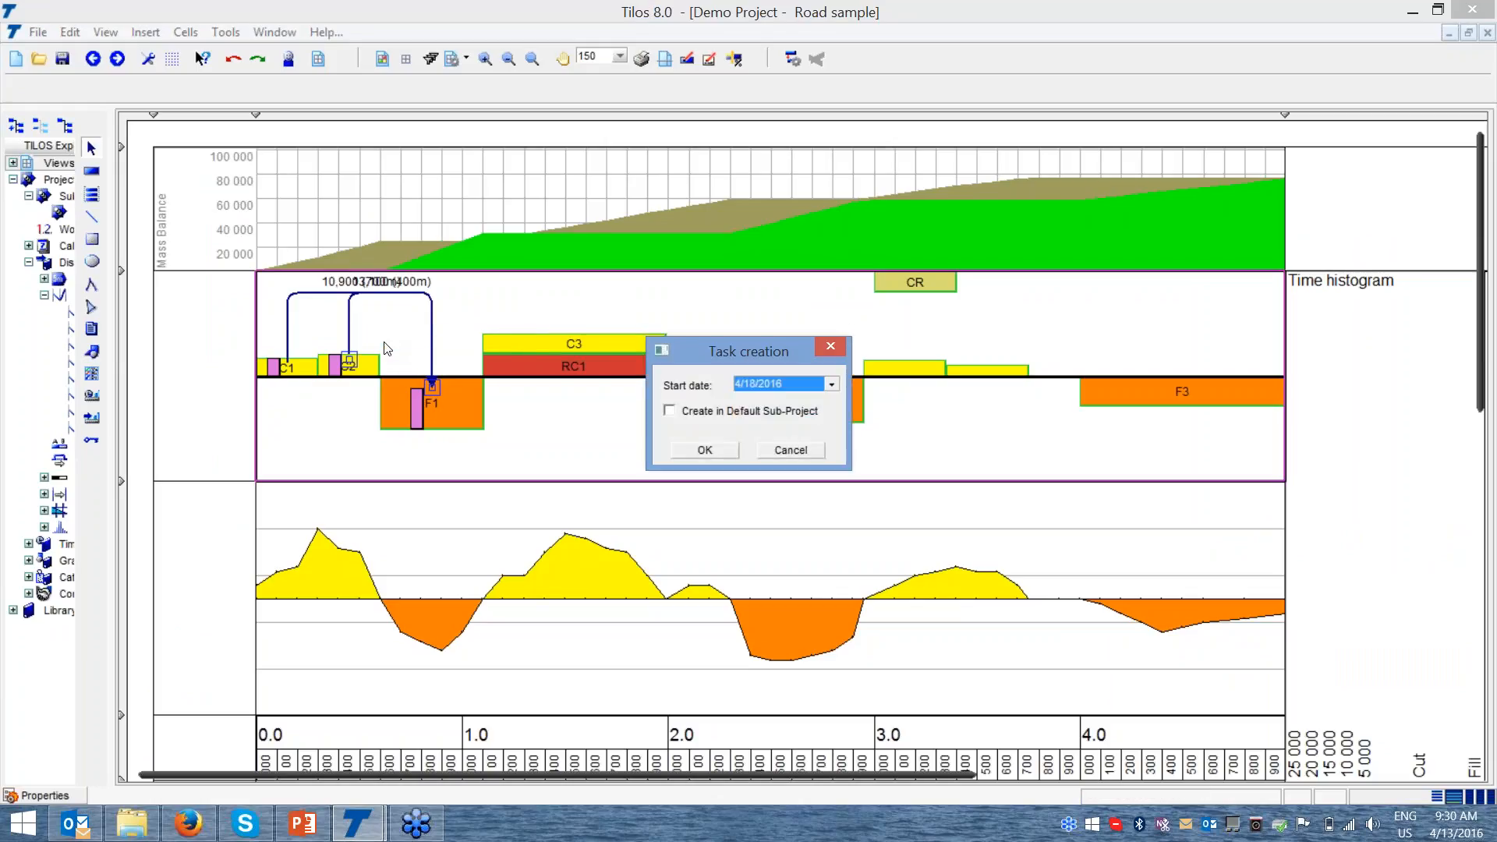
click(832, 383)
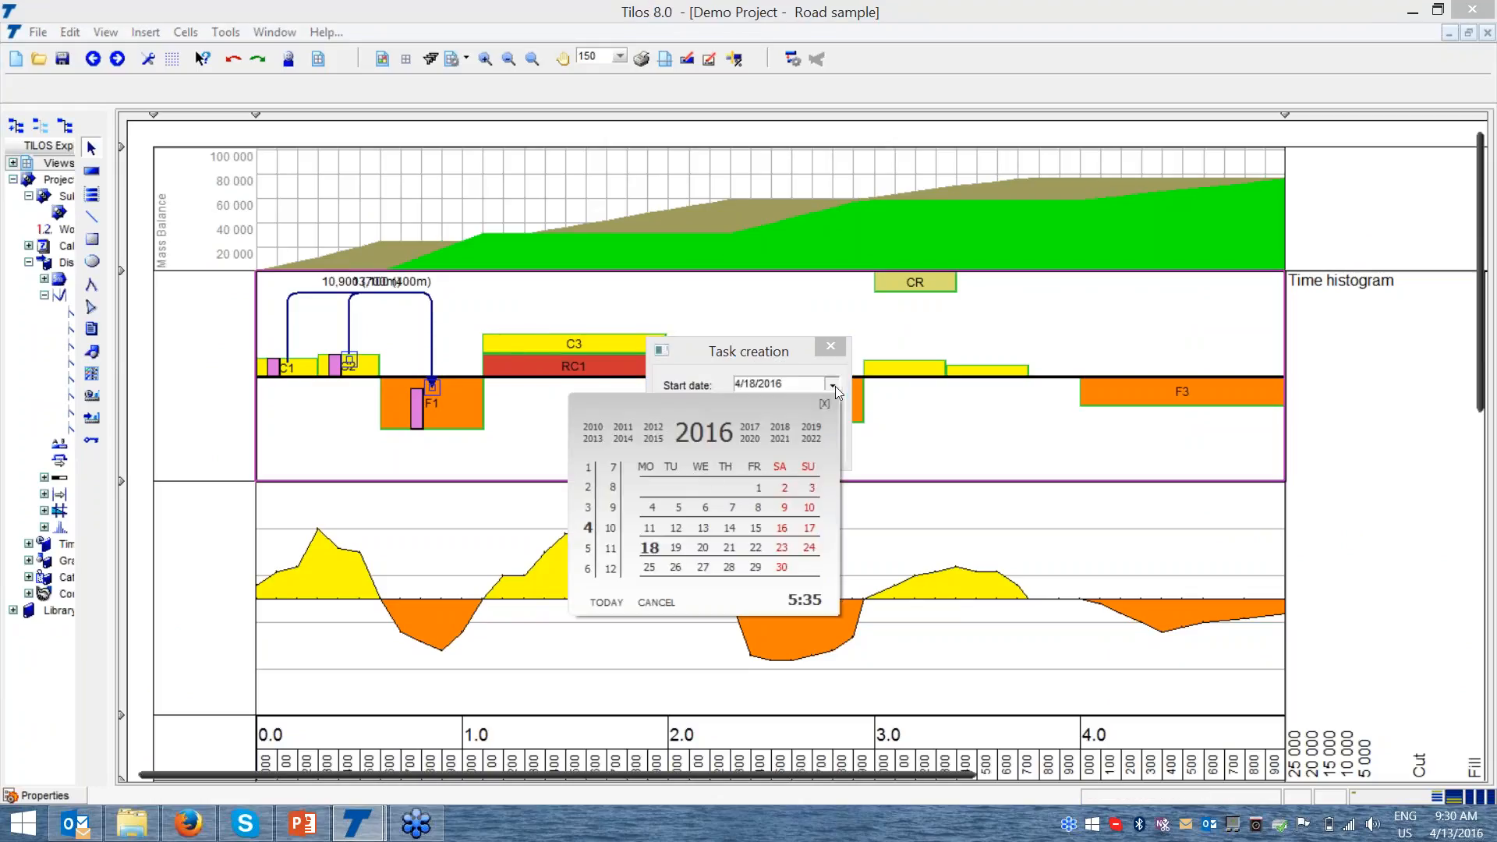
click(588, 549)
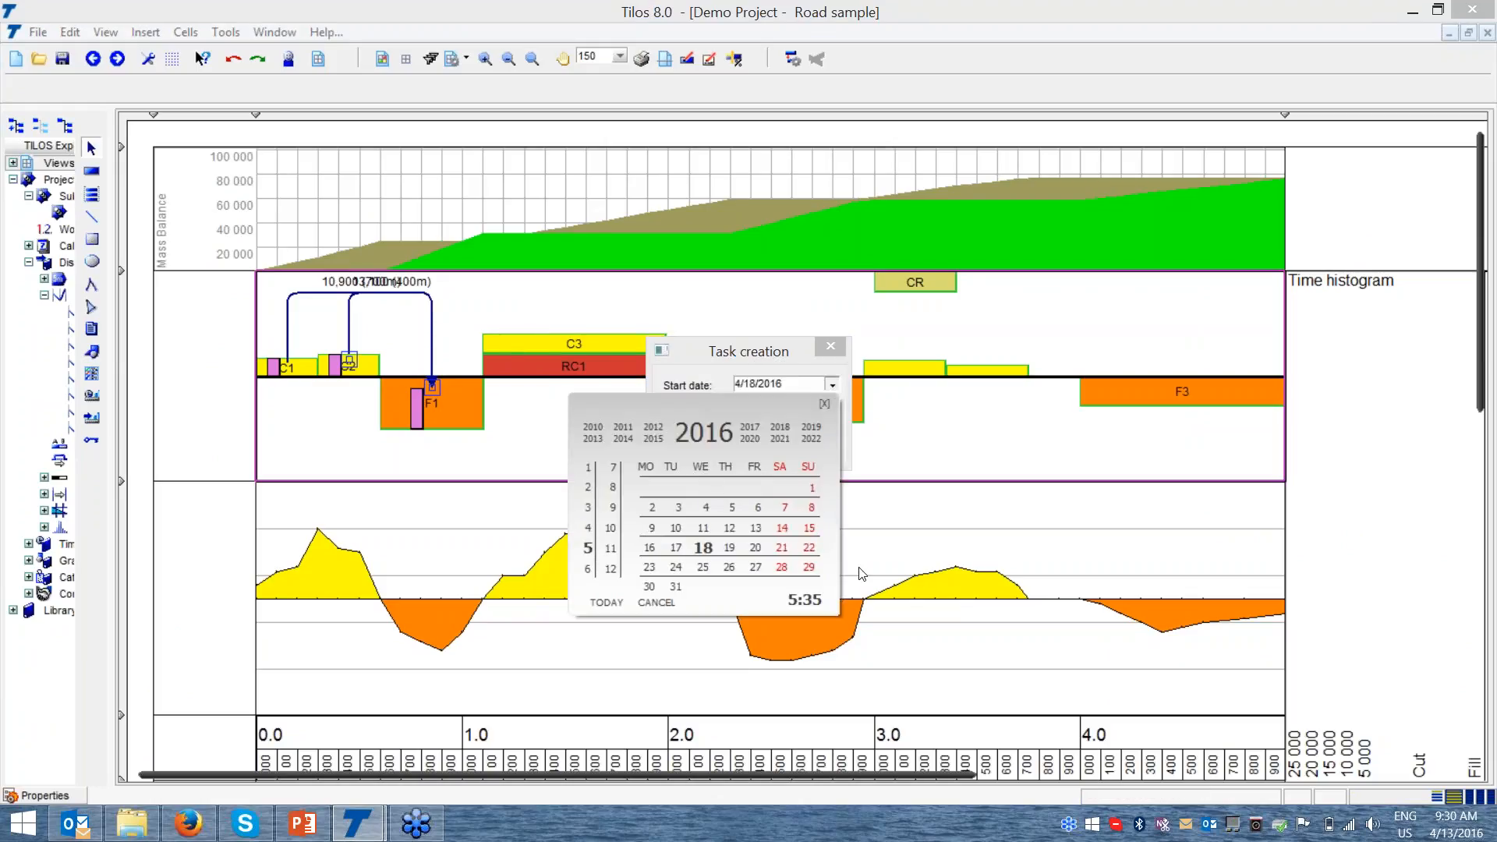
click(652, 529)
click(706, 450)
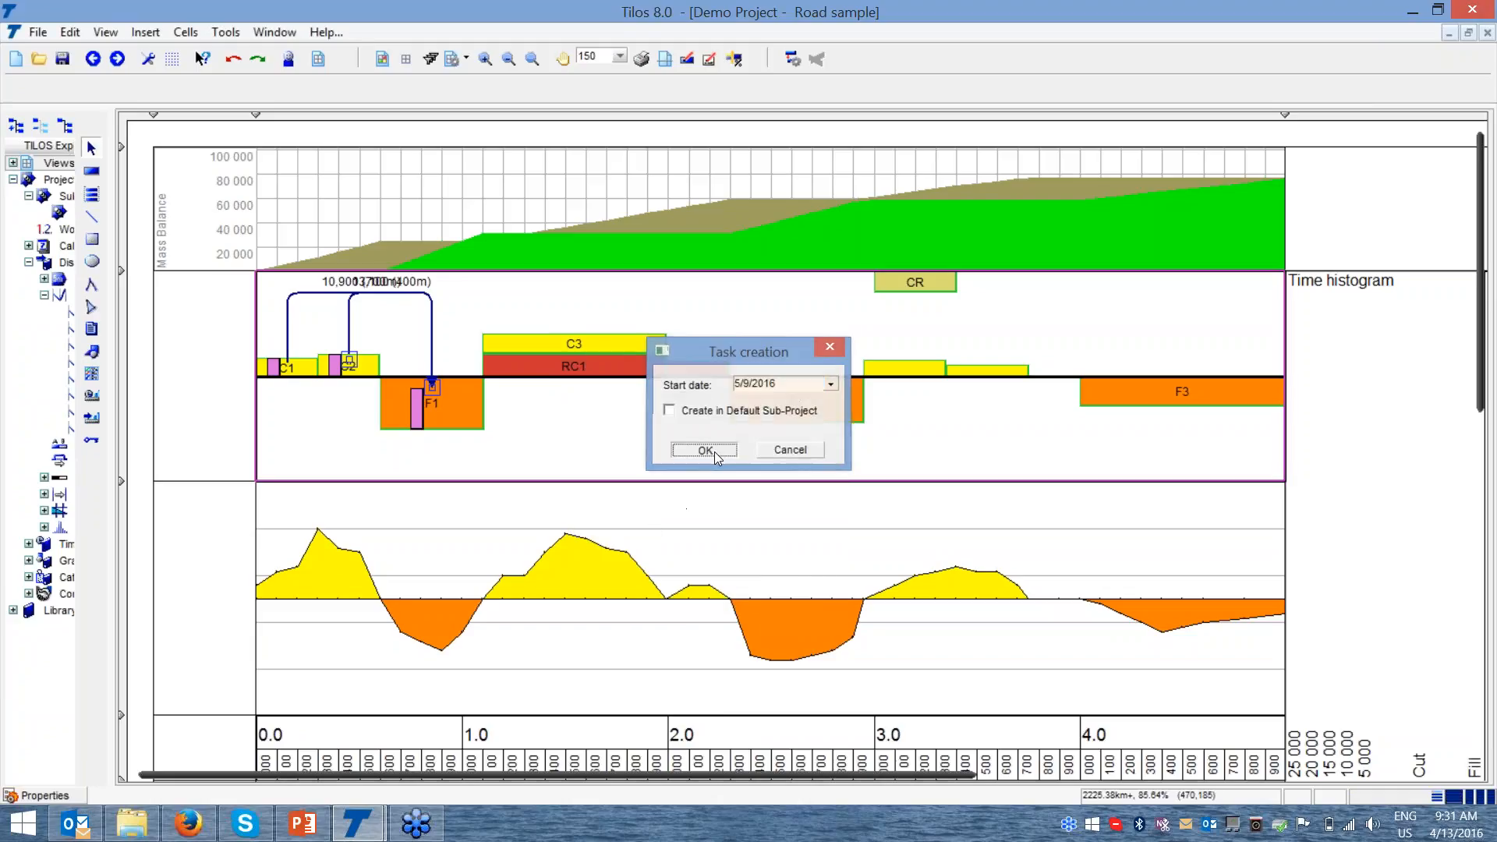
click(509, 60)
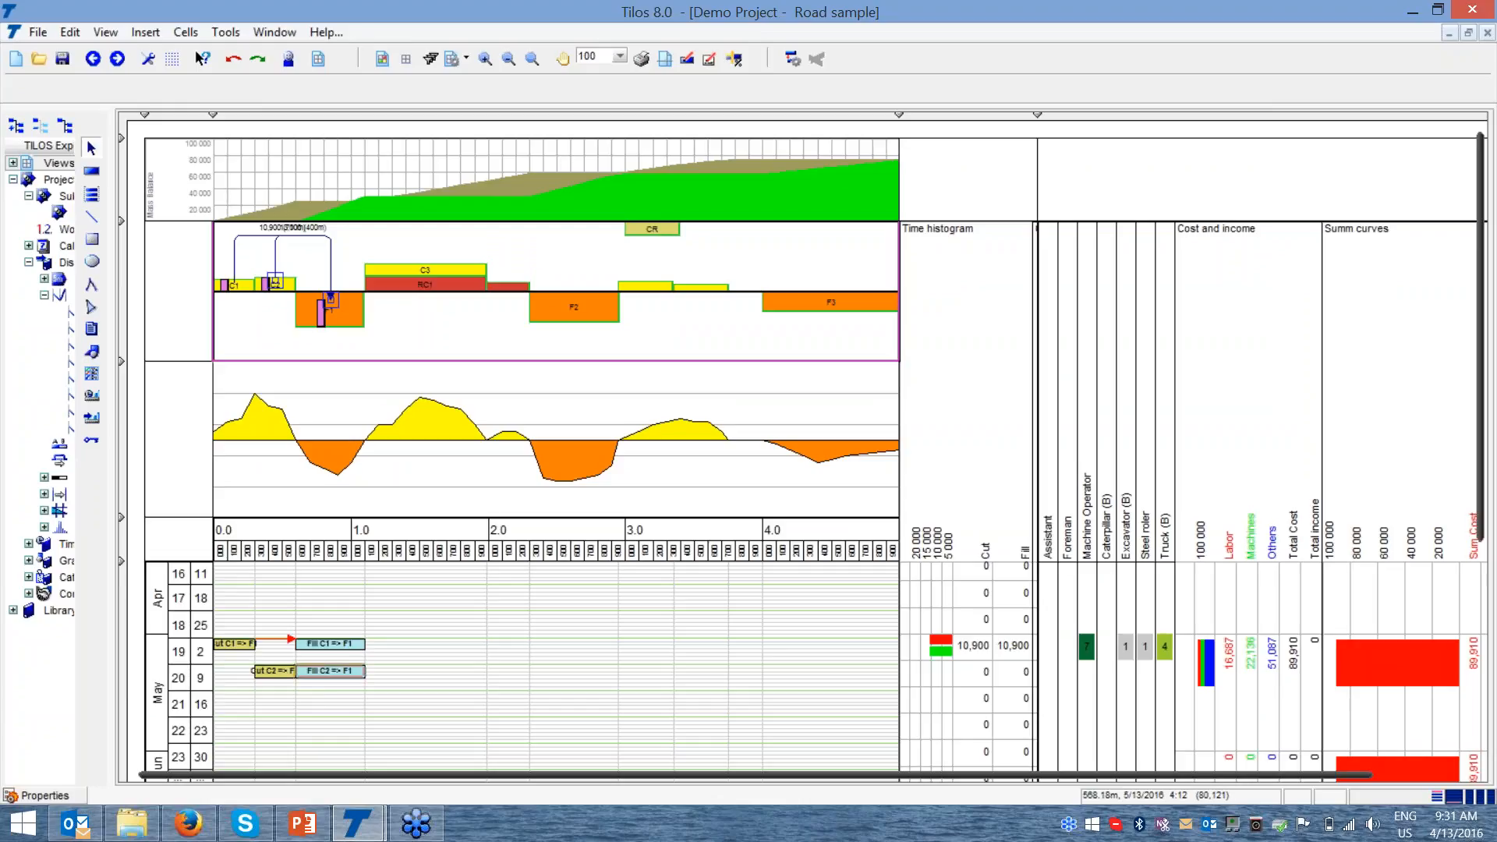
- Update the histogram, resource and cost columns for the C2 to F1 tasks and review the weekly cut and fill quantities
click(281, 669)
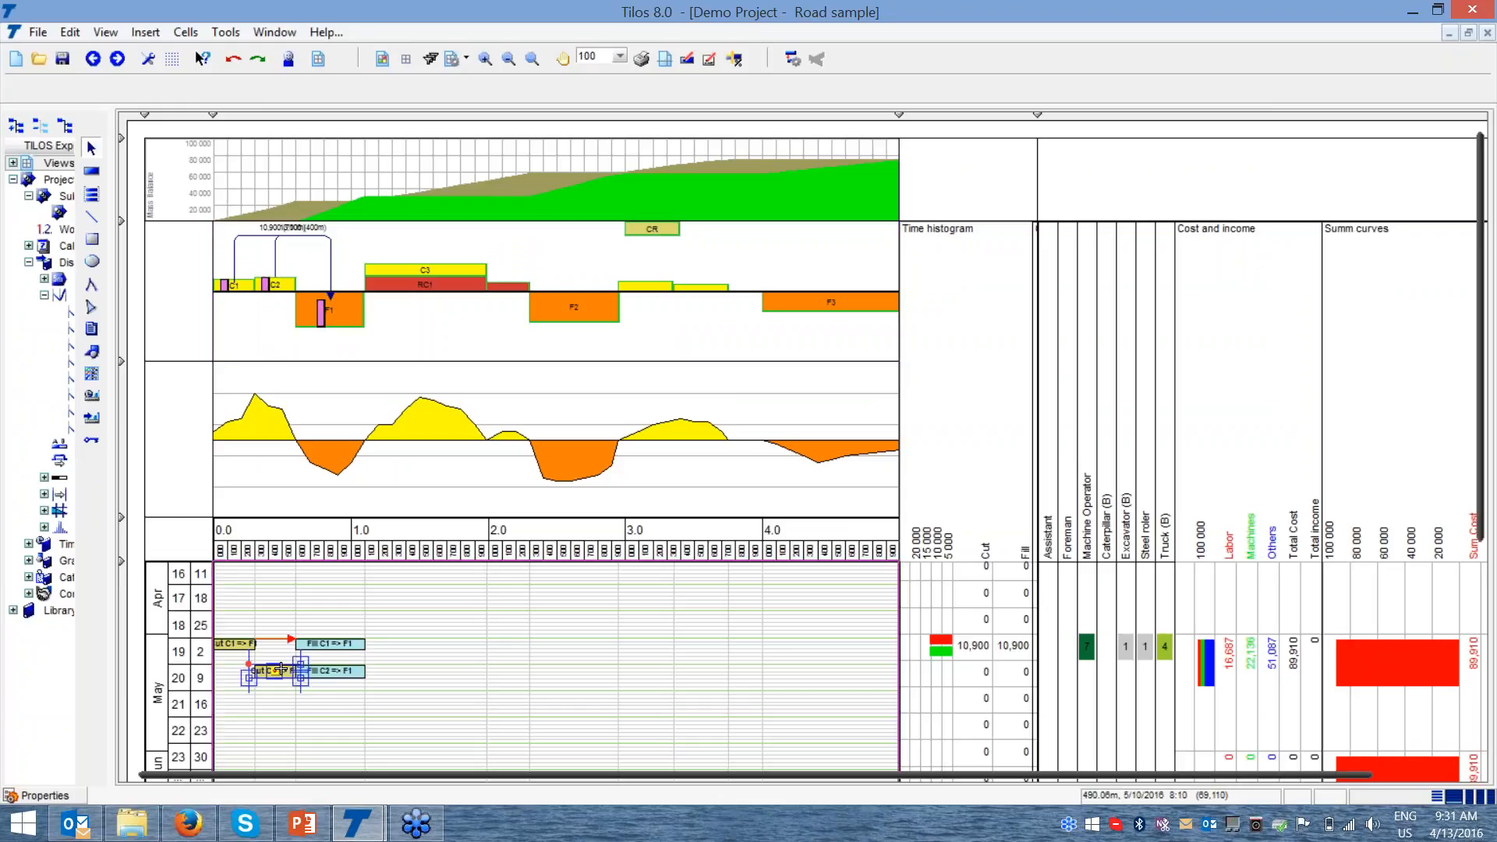
click(238, 651)
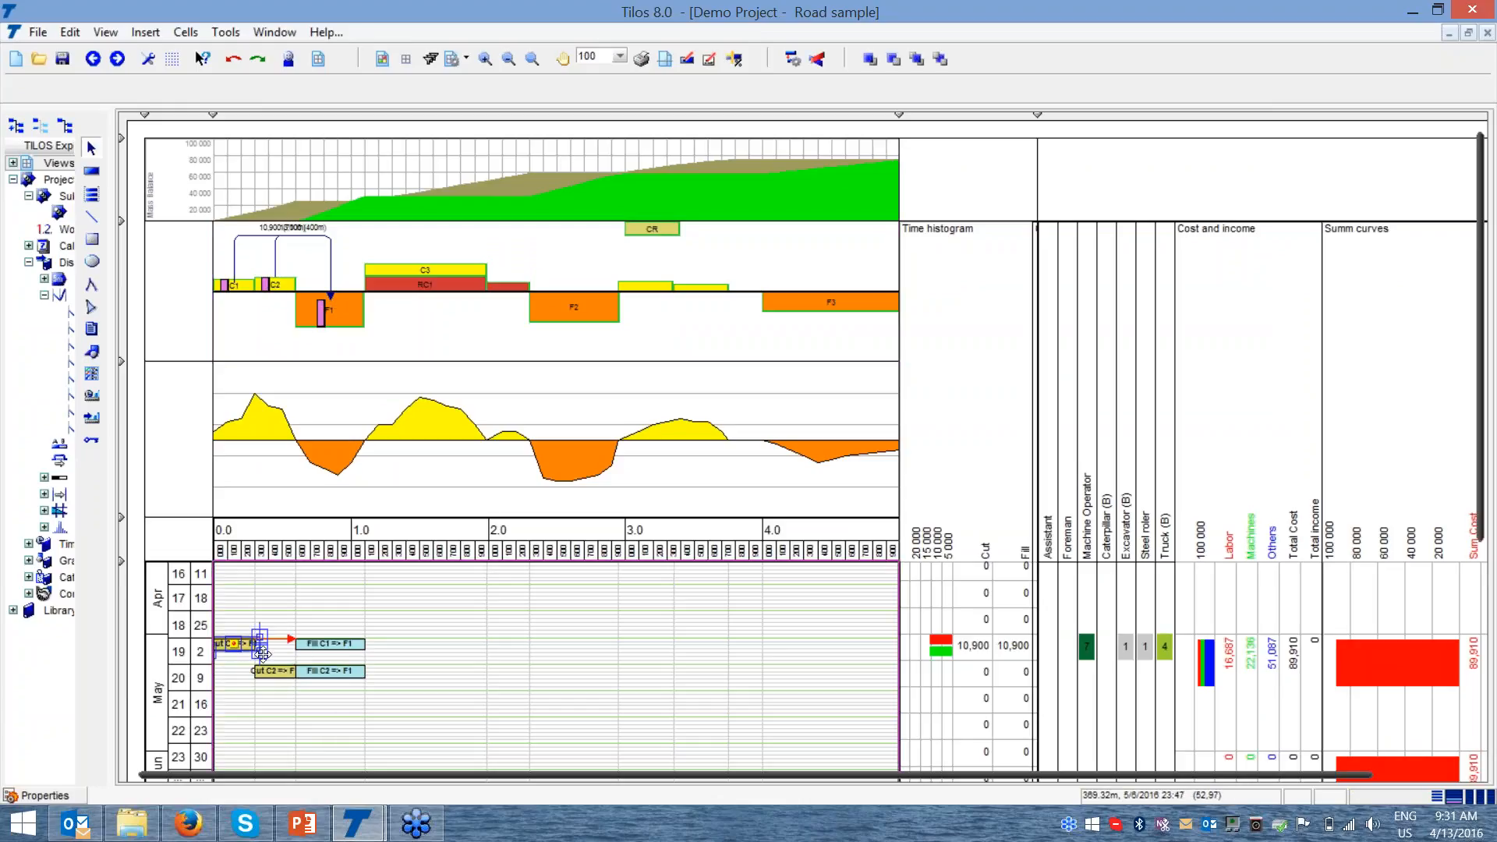
click(288, 698)
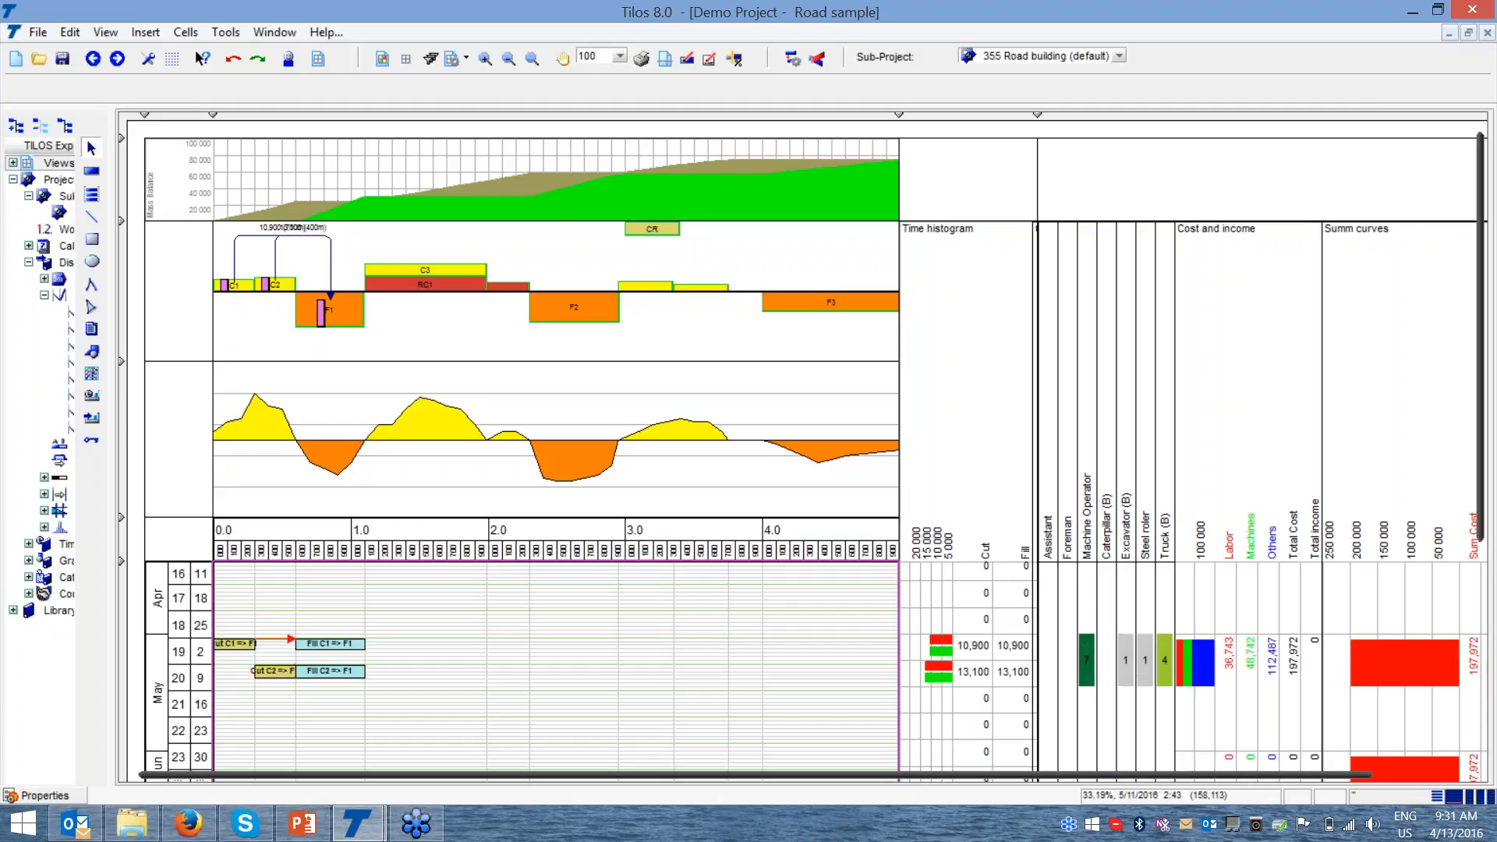
click(969, 675)
key(ctrl)
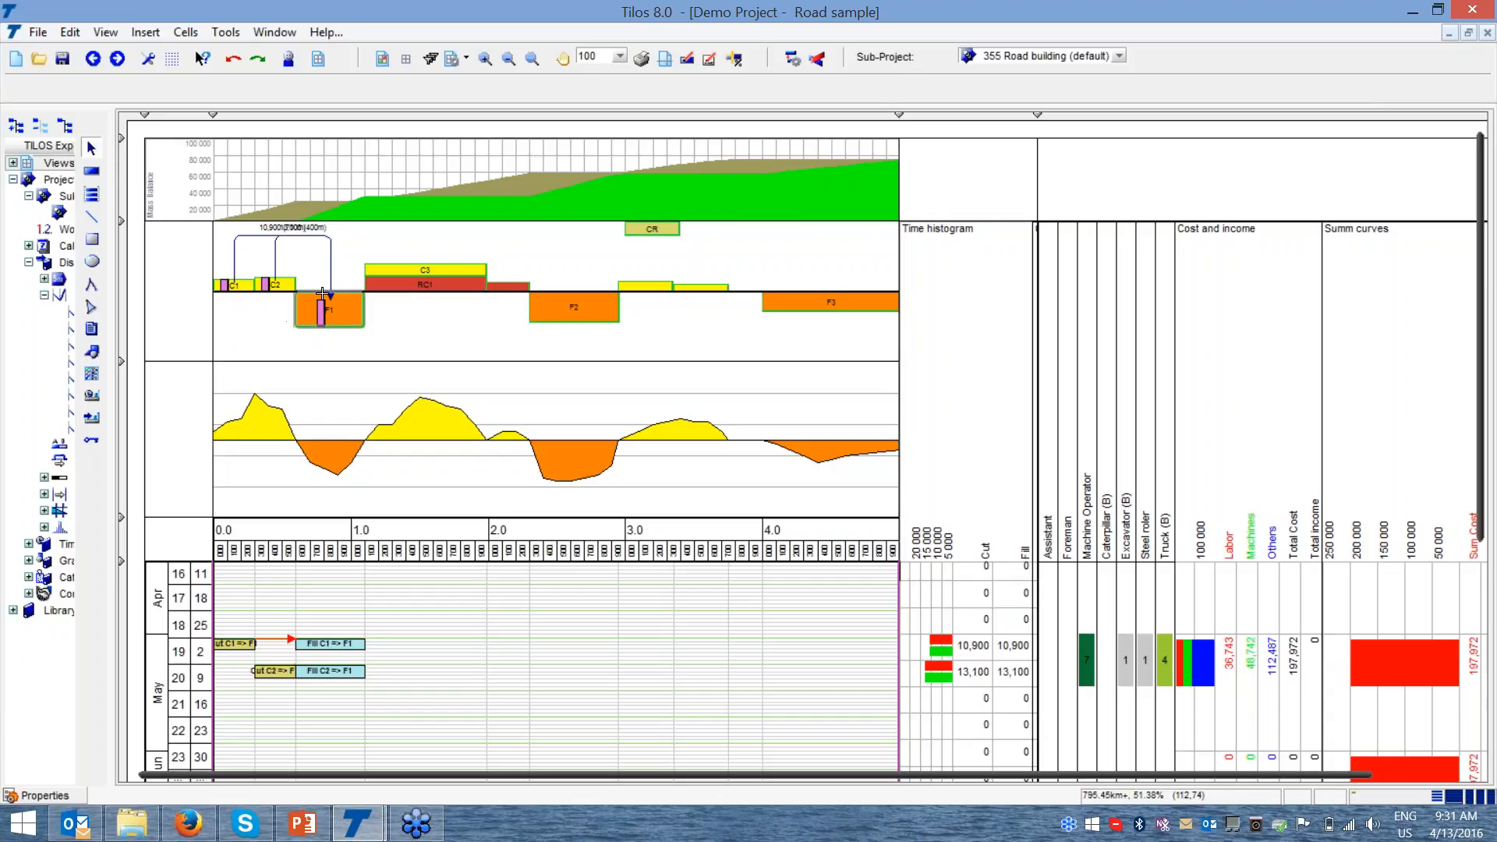
- Create a mass haulage from cut area C3 to fill area F1, accepting the 7,000 m3 haul quantity and 695 m haul distance
key(ctrl)
key(ctrl)
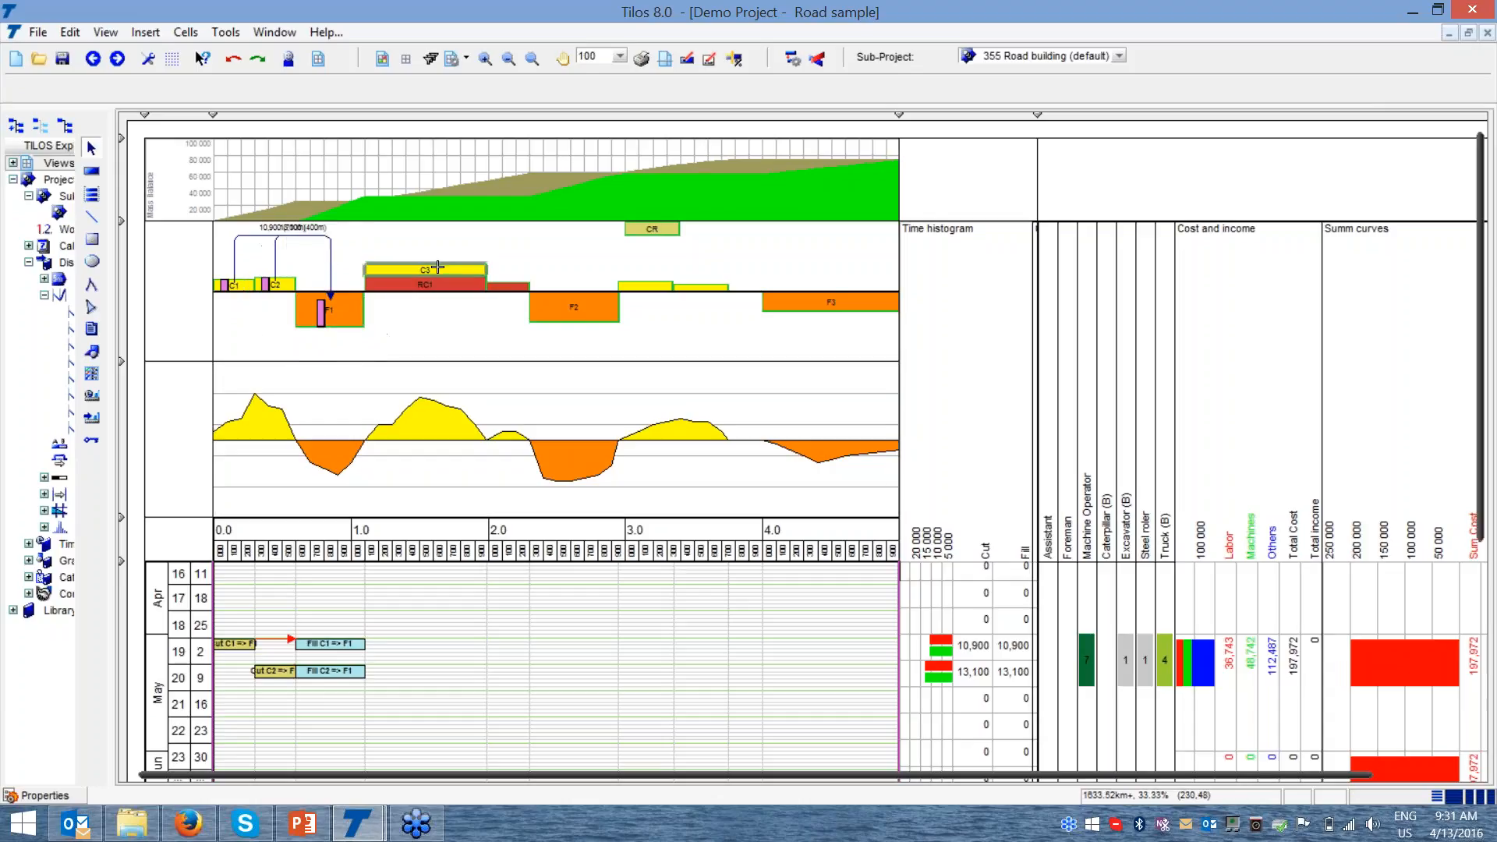
click(438, 267)
drag(435, 256, 341, 309)
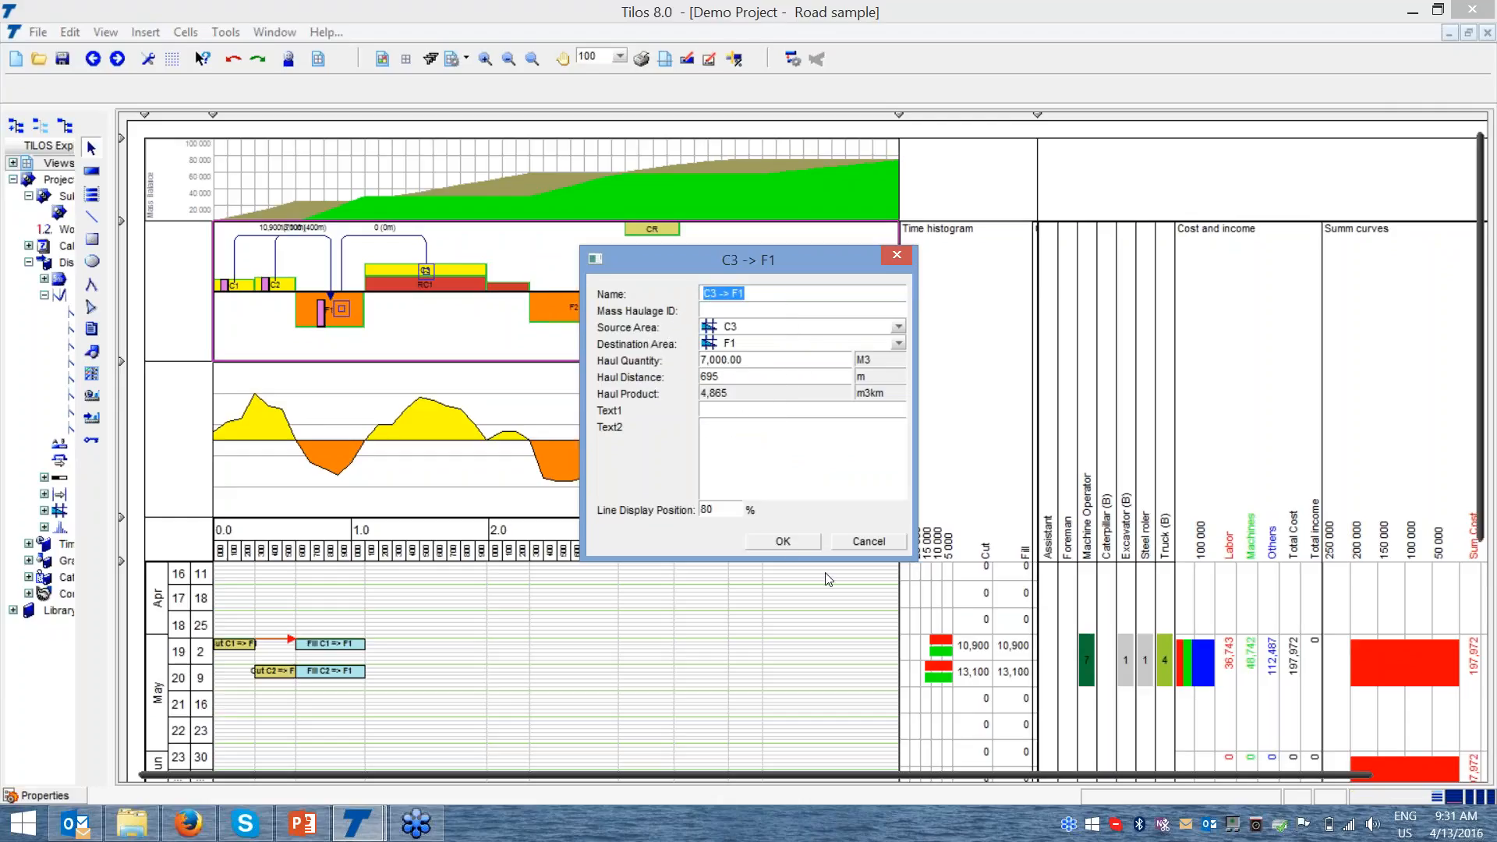
click(783, 541)
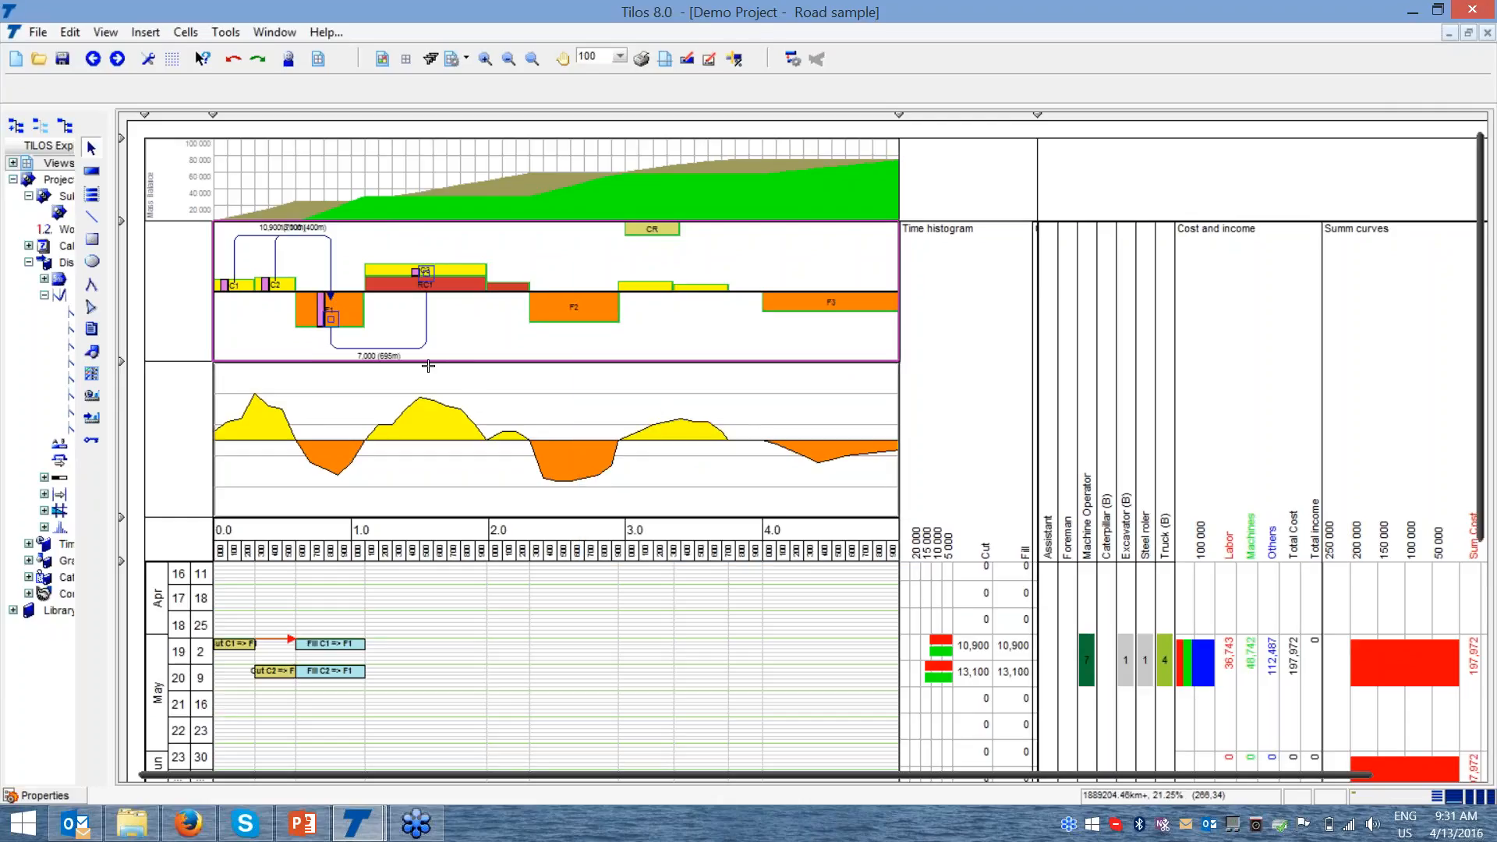
- Create cut and fill tasks from the C3 to F1 mass haulage with a start date of 5/16/2016
click(416, 266)
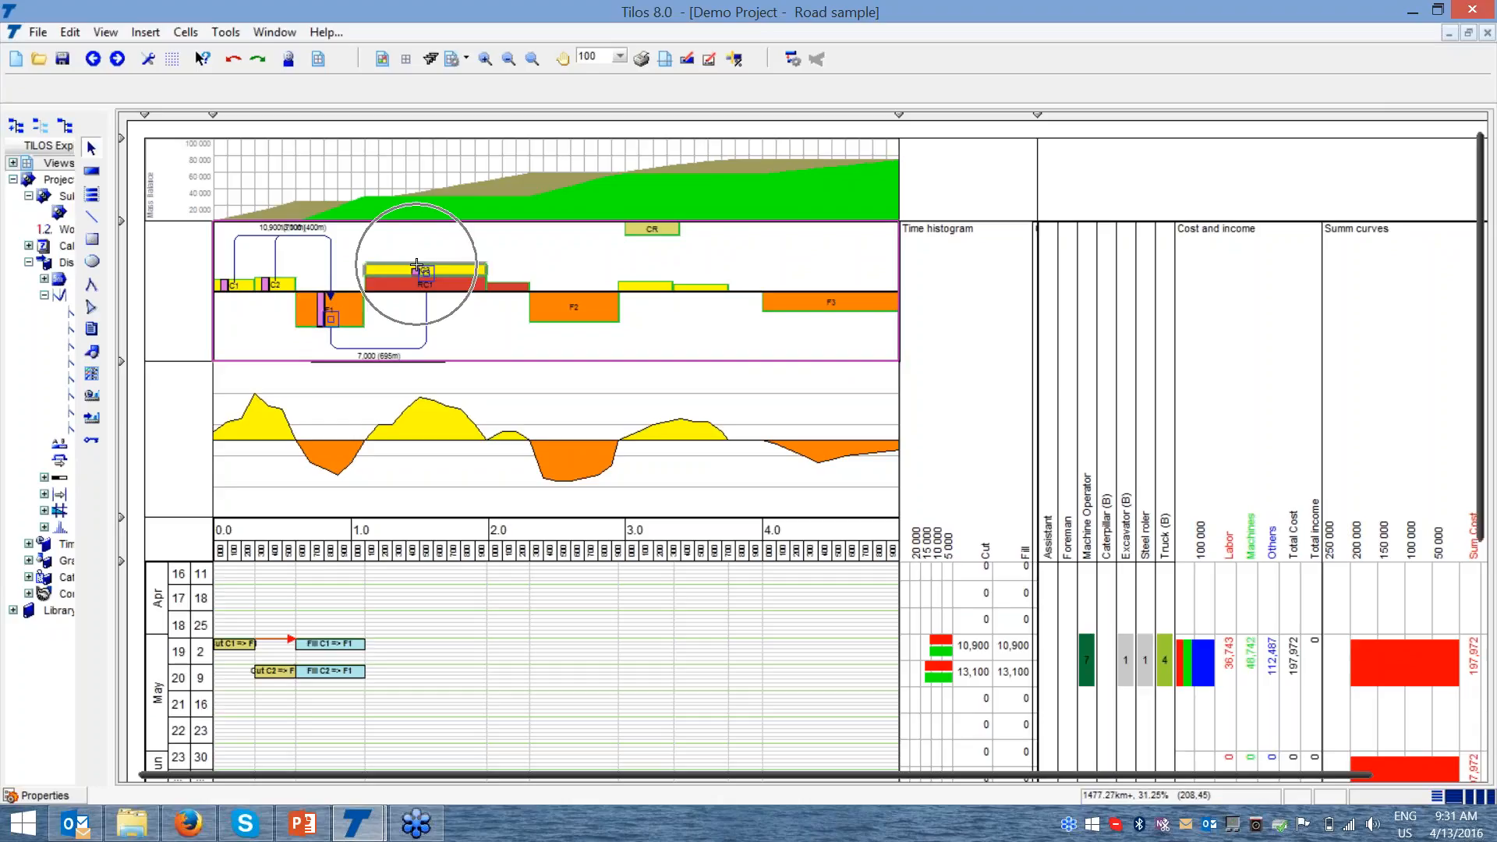
right_click(429, 326)
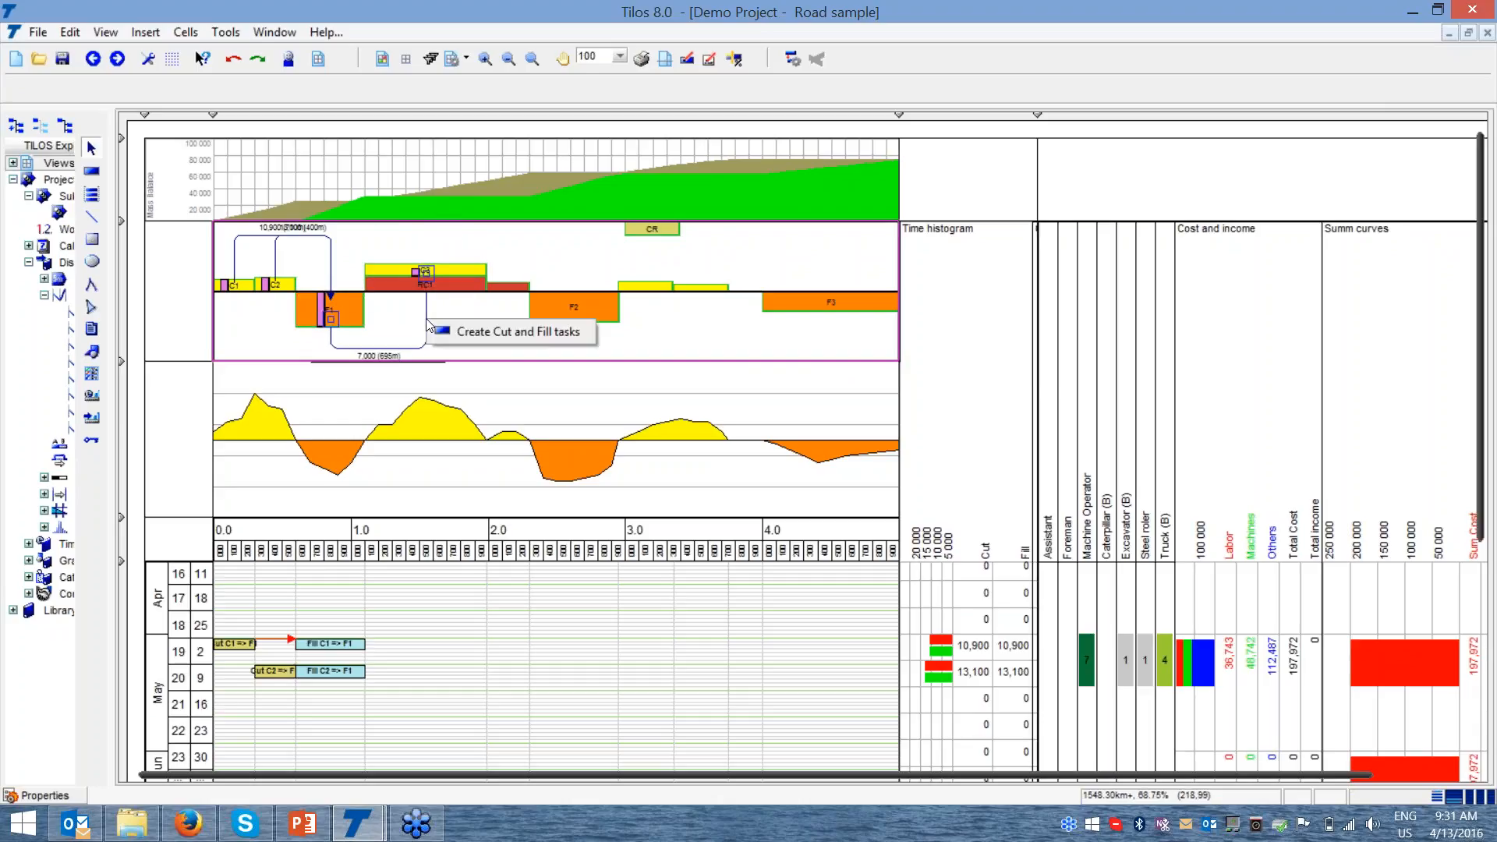
click(469, 335)
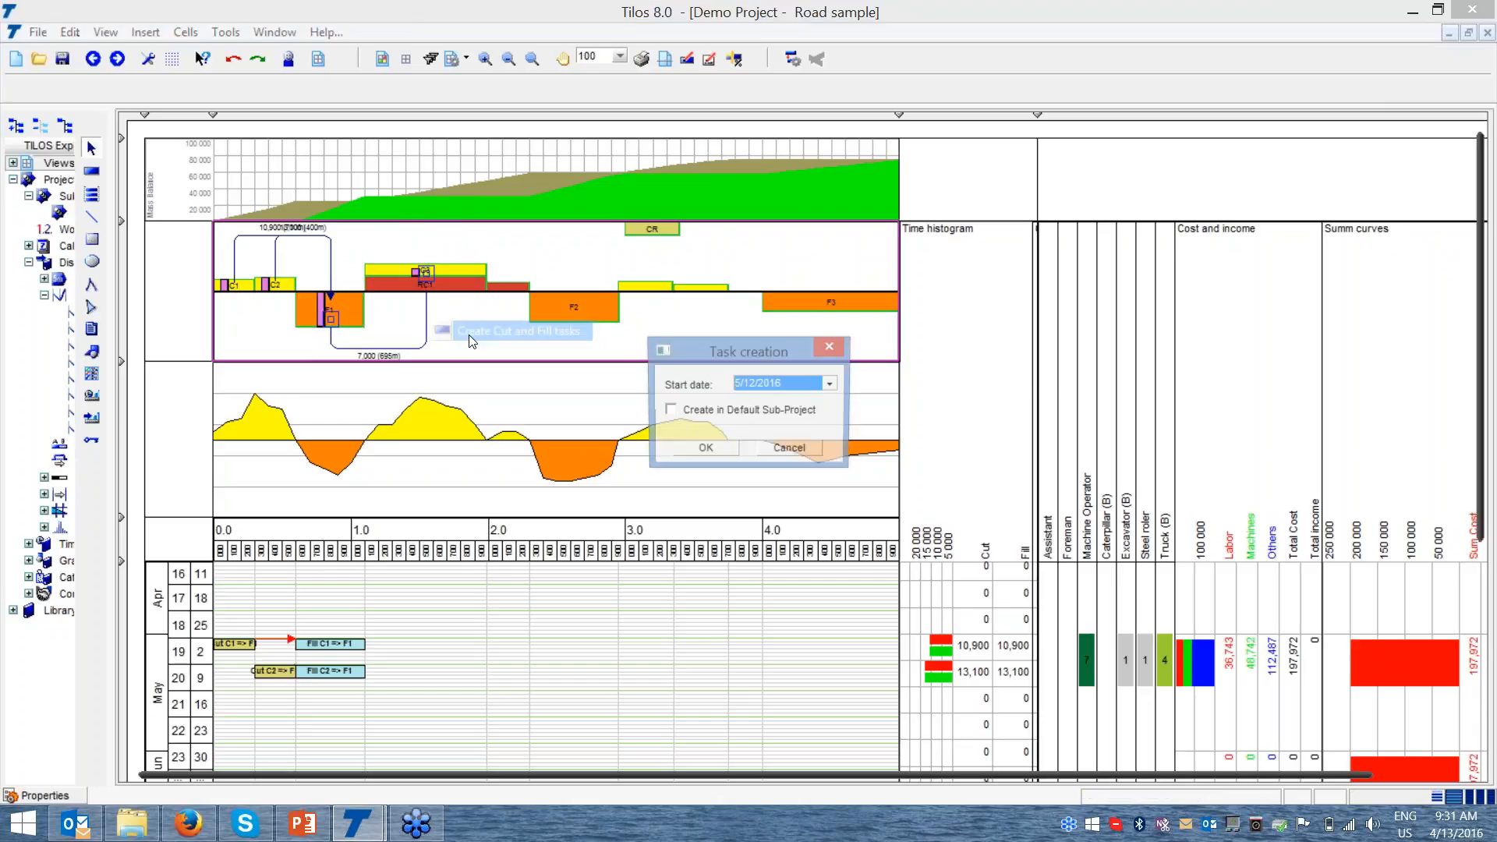
click(833, 385)
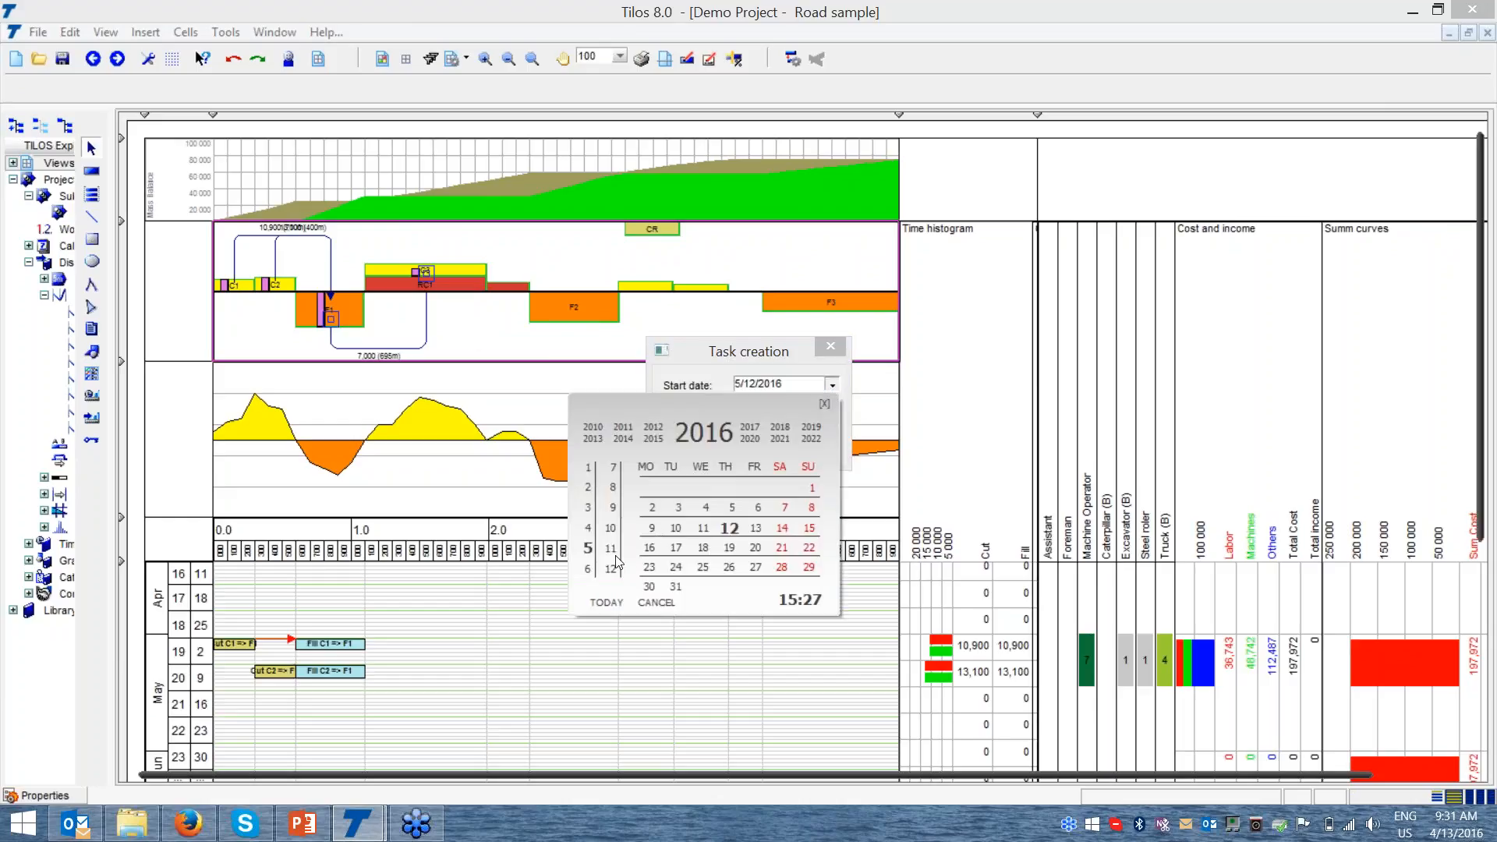
click(648, 549)
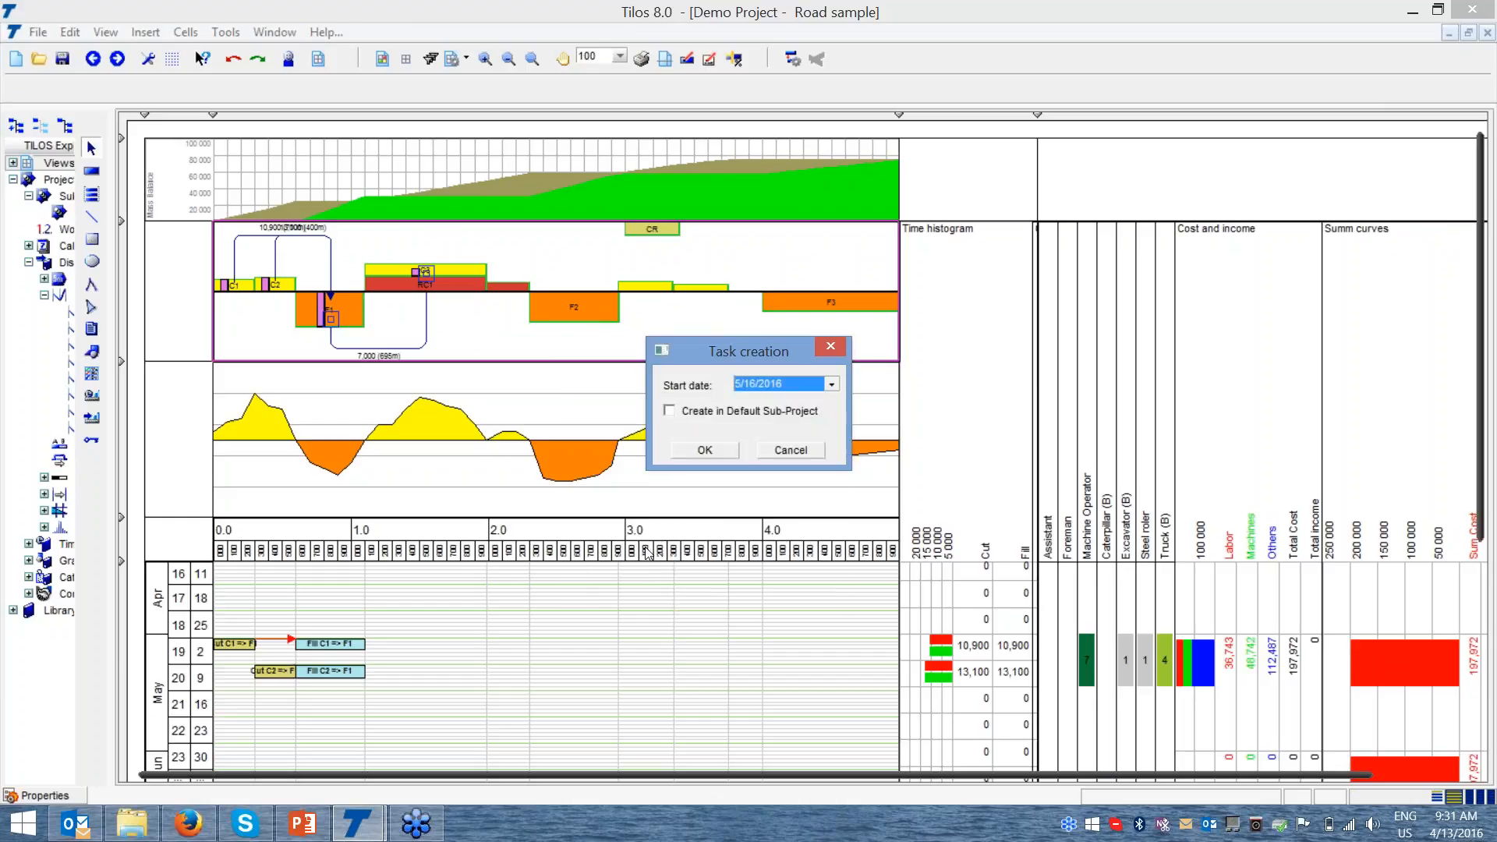
click(704, 451)
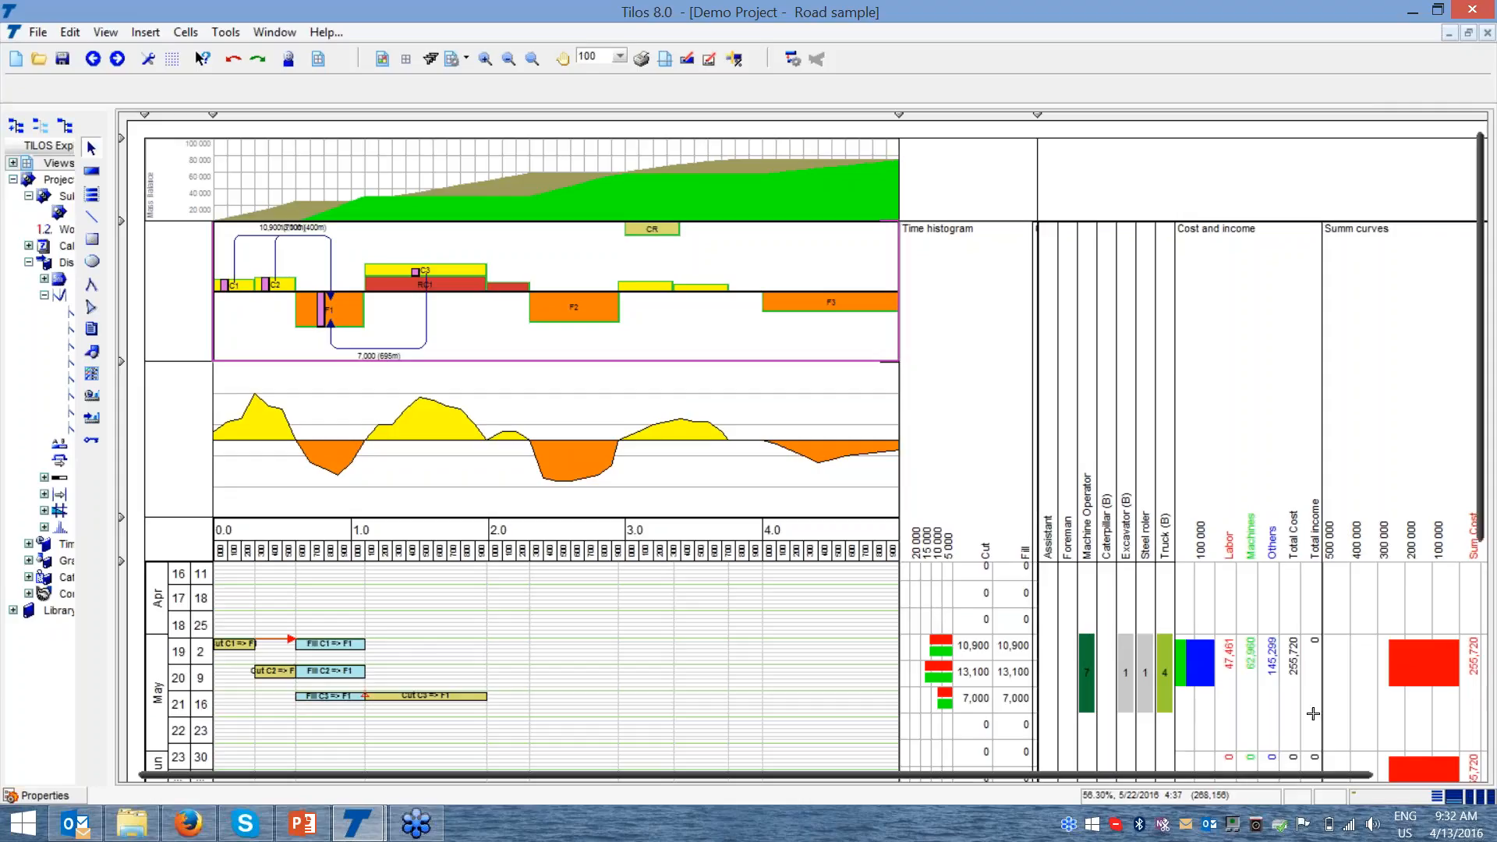
- Create a mass haulage from cut area C3 to fill area F2, accepting the 4,550 m3 haul quantity and 1,080 m haul distance
click(443, 266)
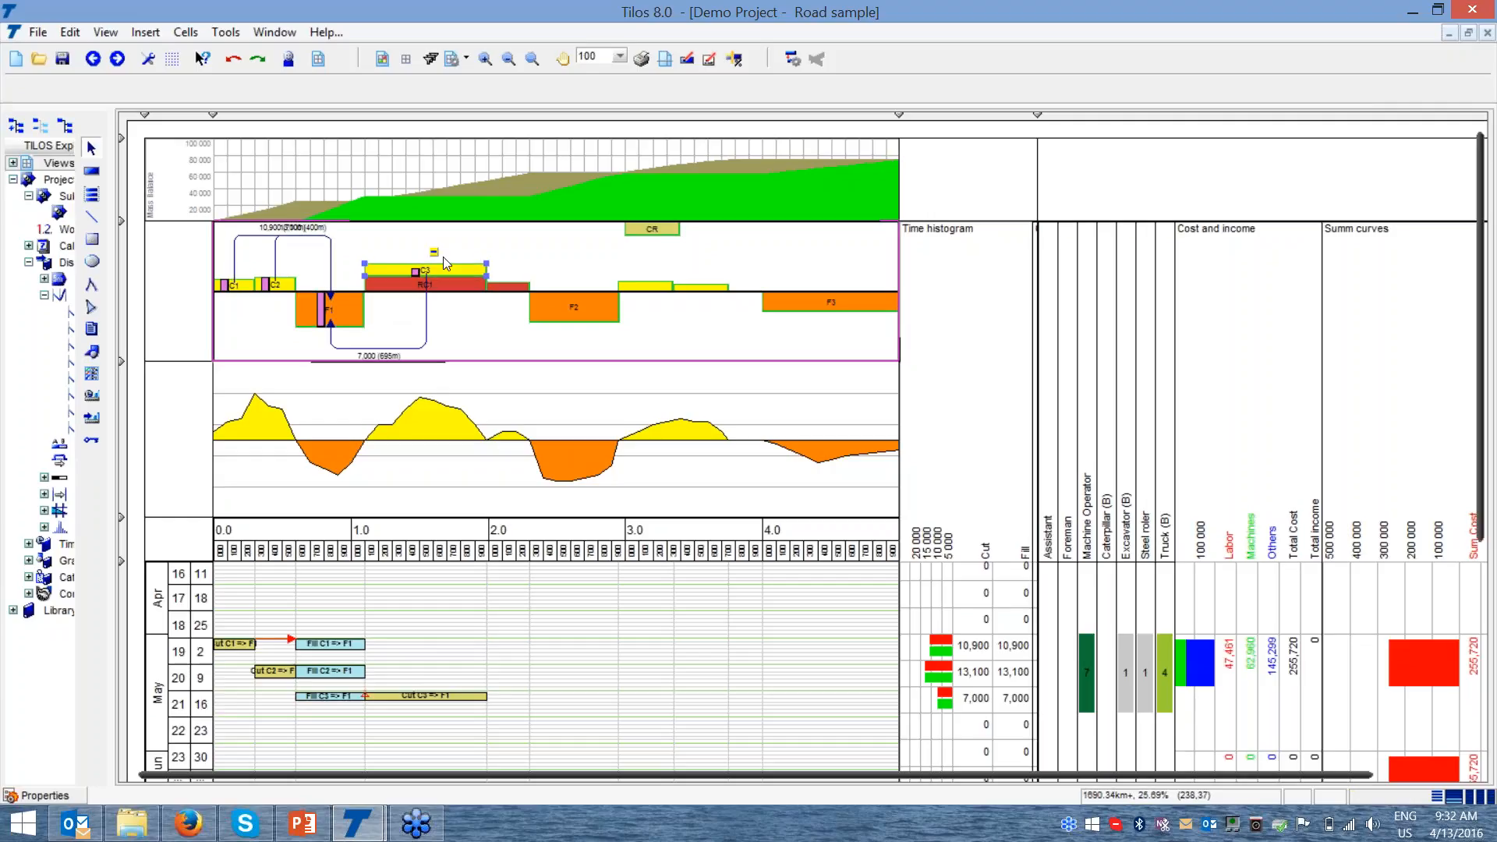
drag(435, 253, 577, 303)
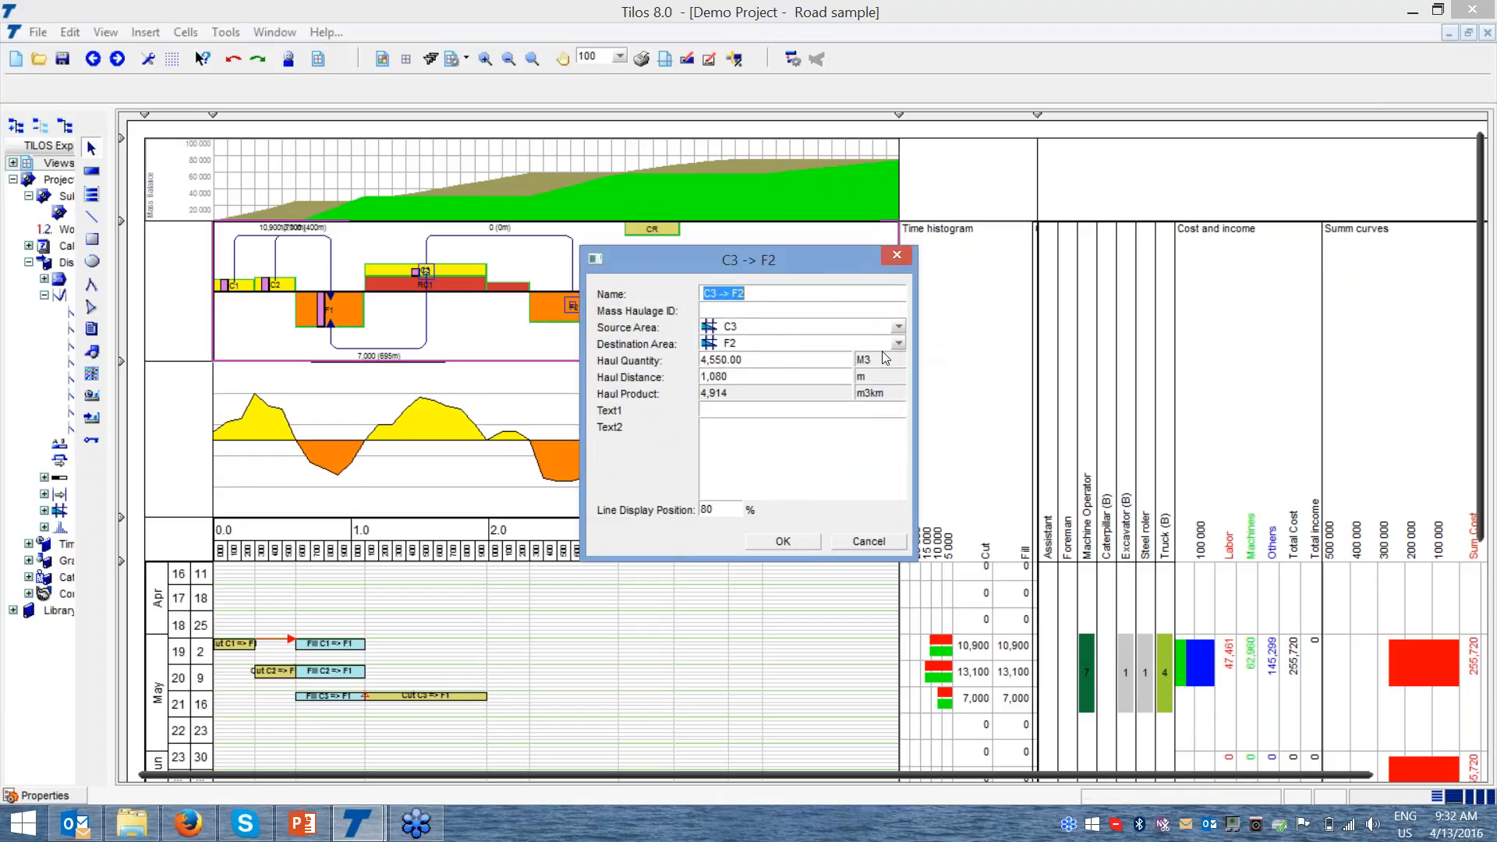
click(783, 541)
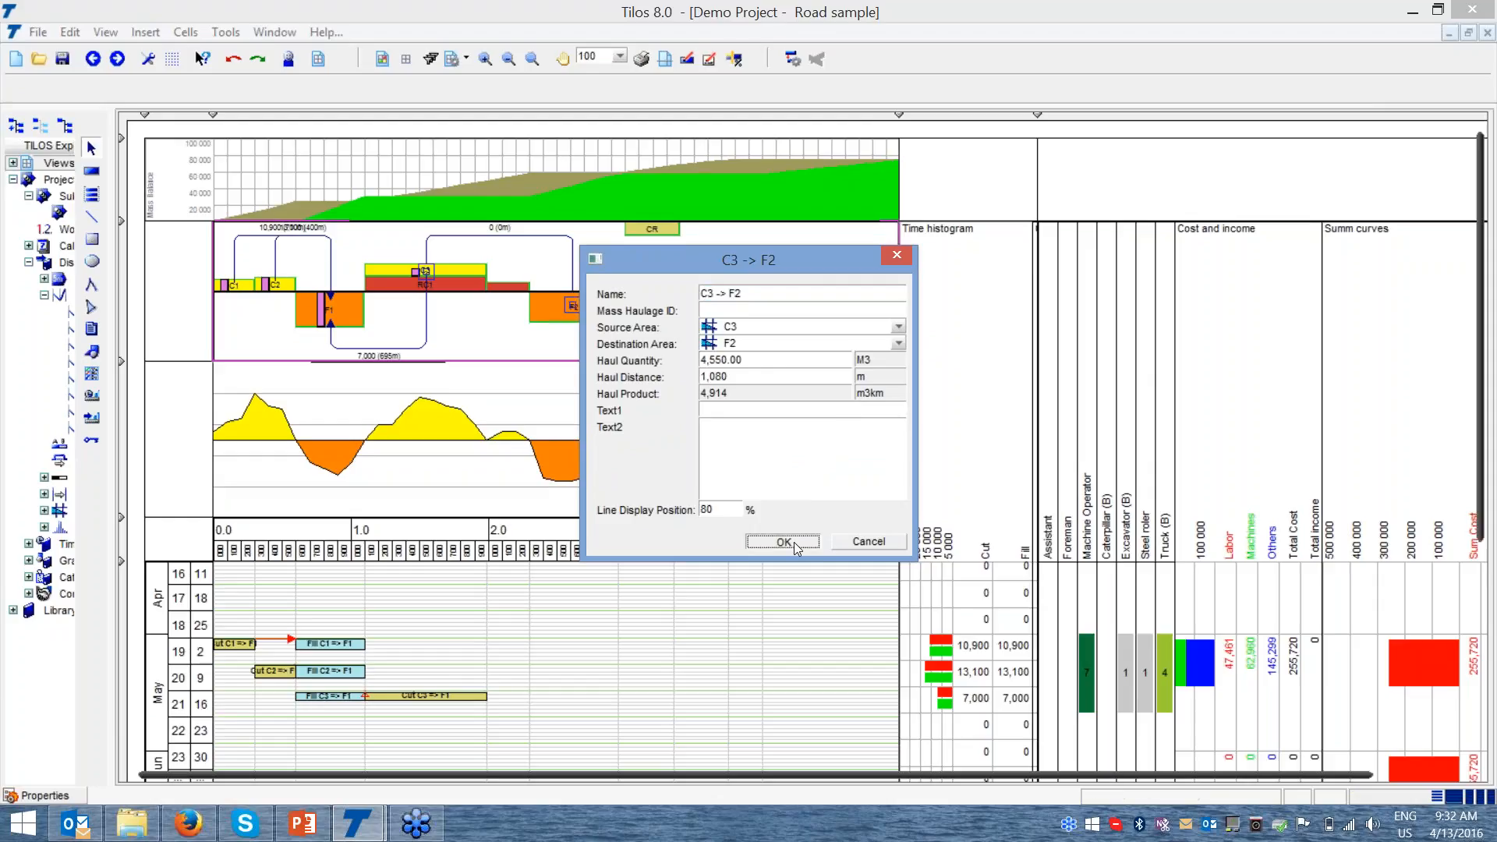
- Create cut and fill tasks from the C3 to F2 mass haulage with a start date of 5/23/2016
right_click(556, 237)
click(594, 247)
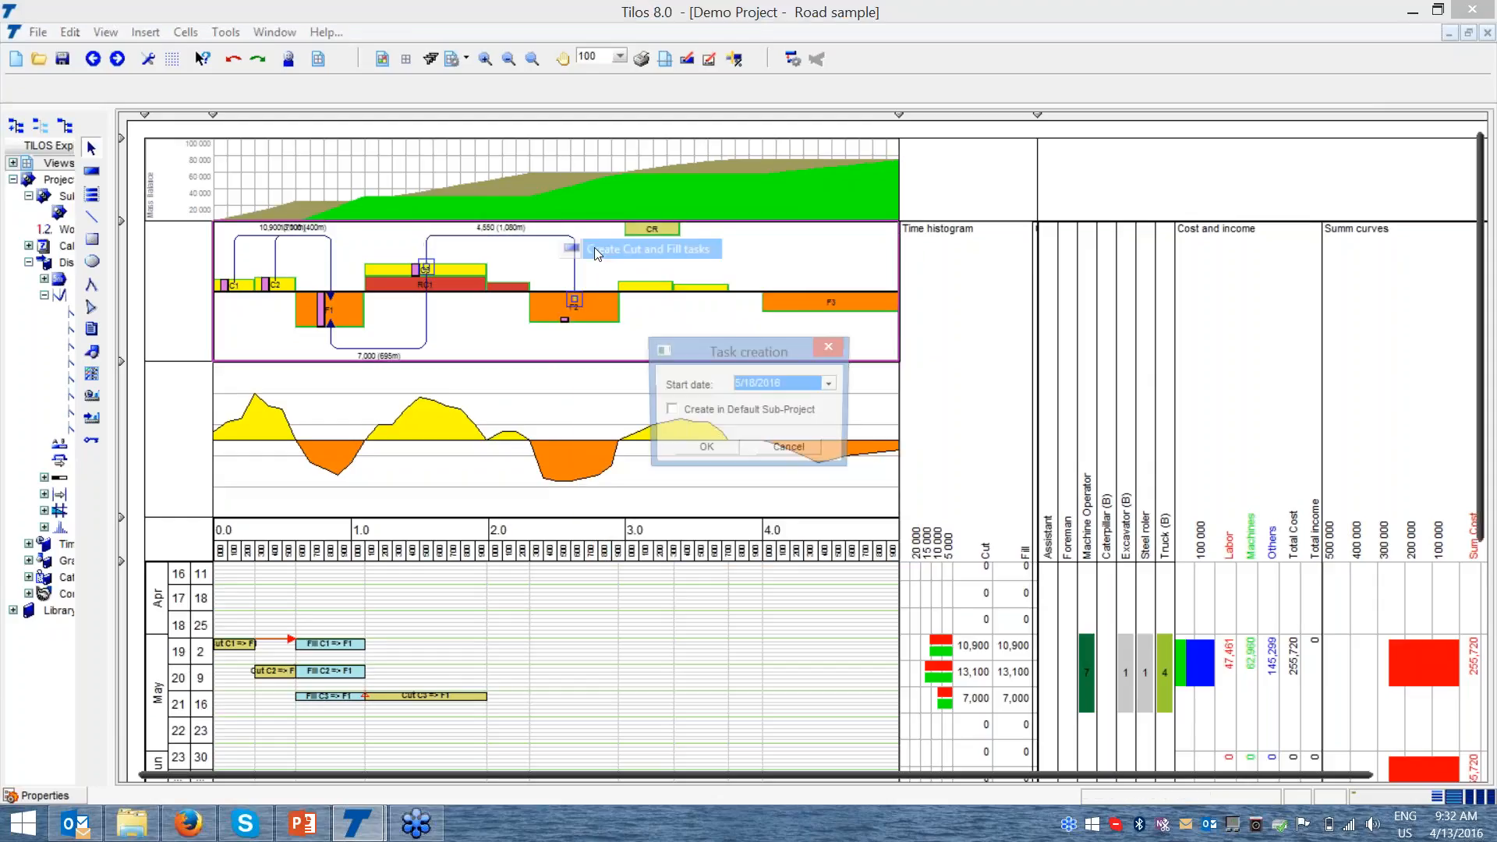
click(832, 384)
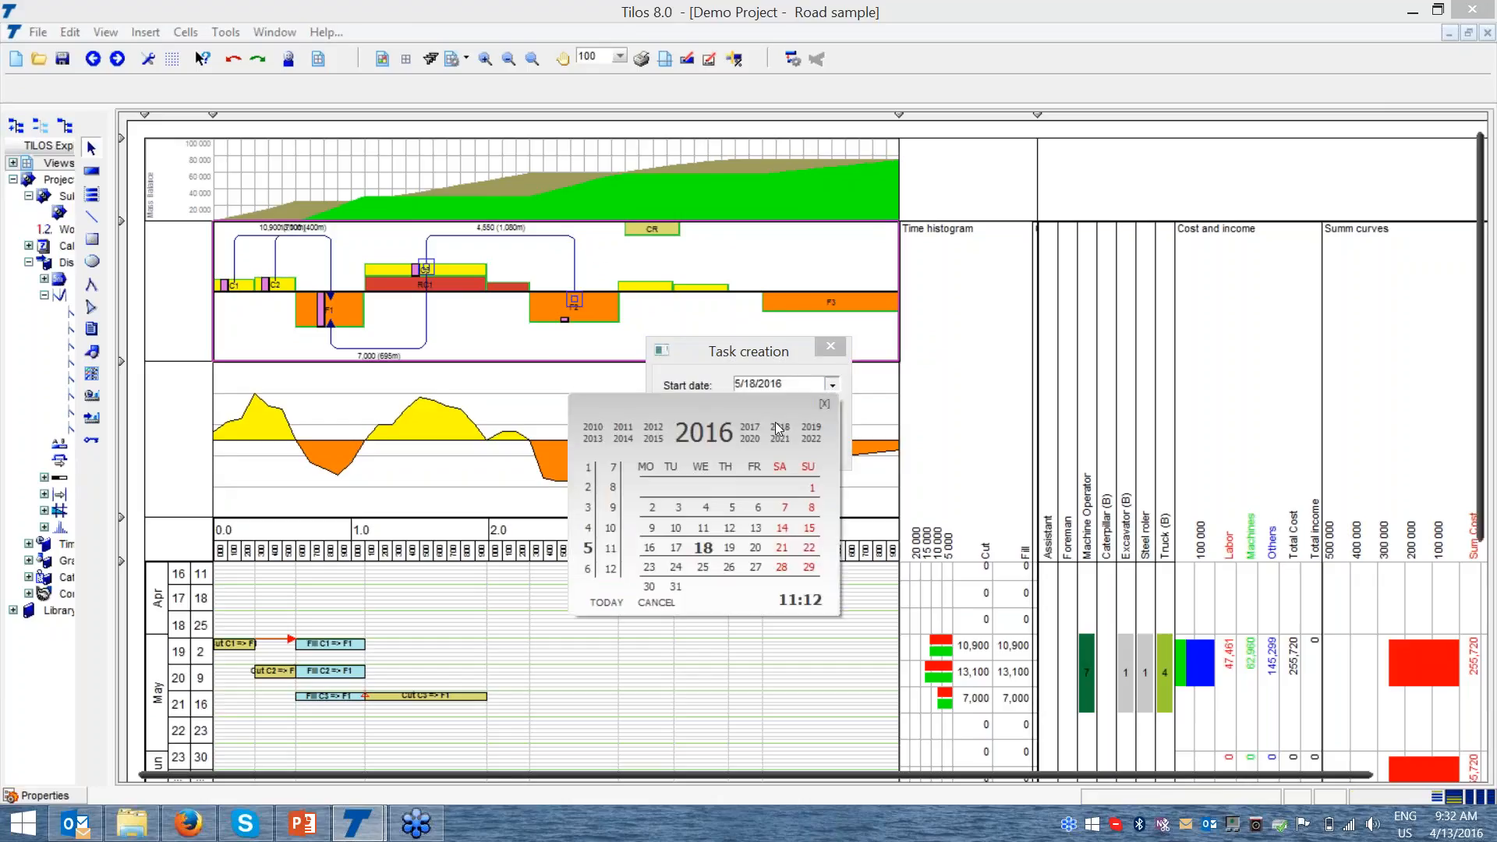
click(650, 568)
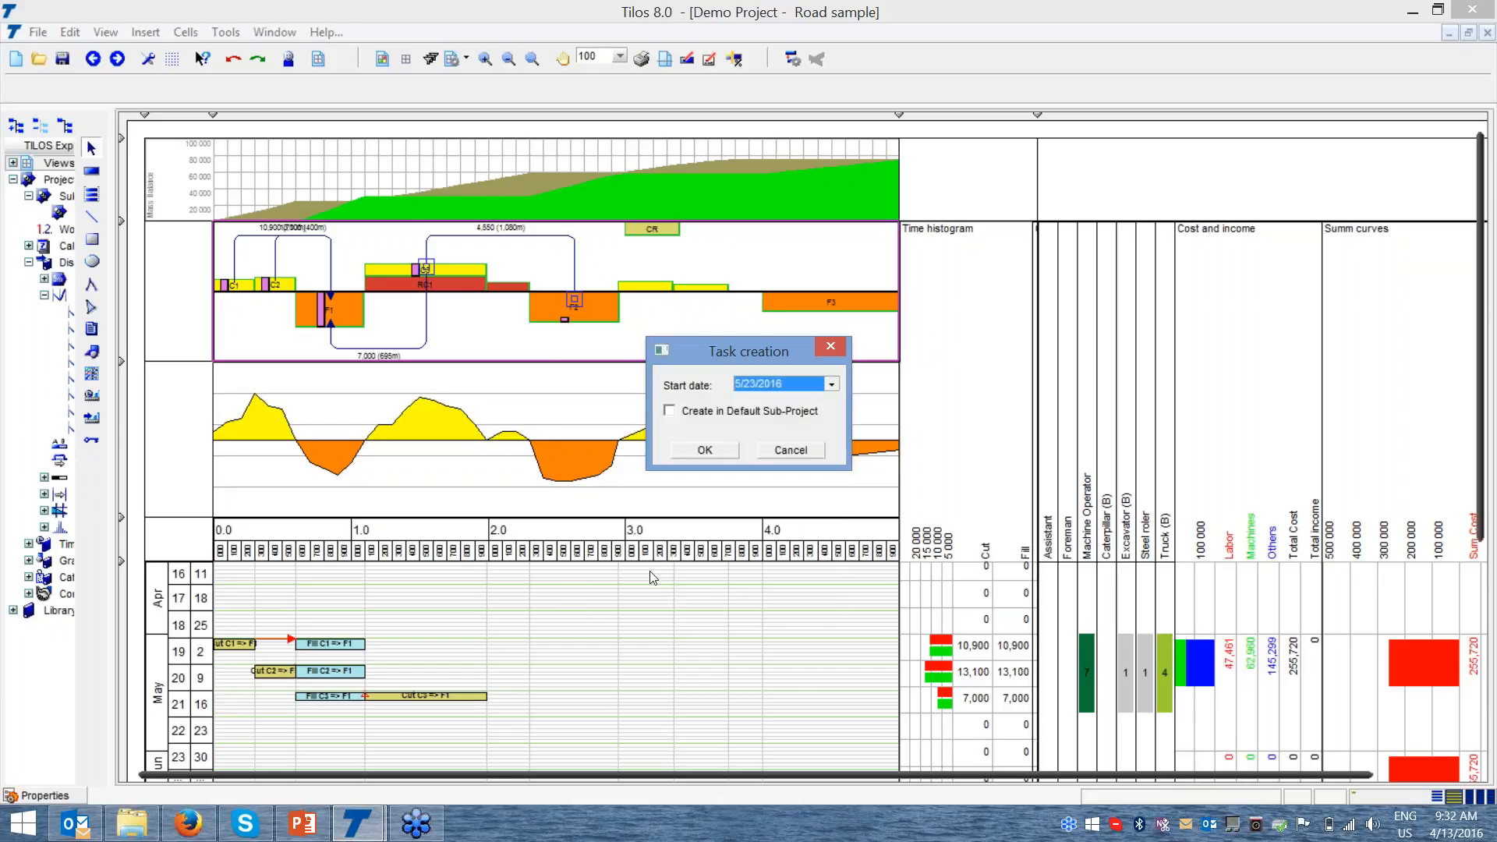
click(706, 450)
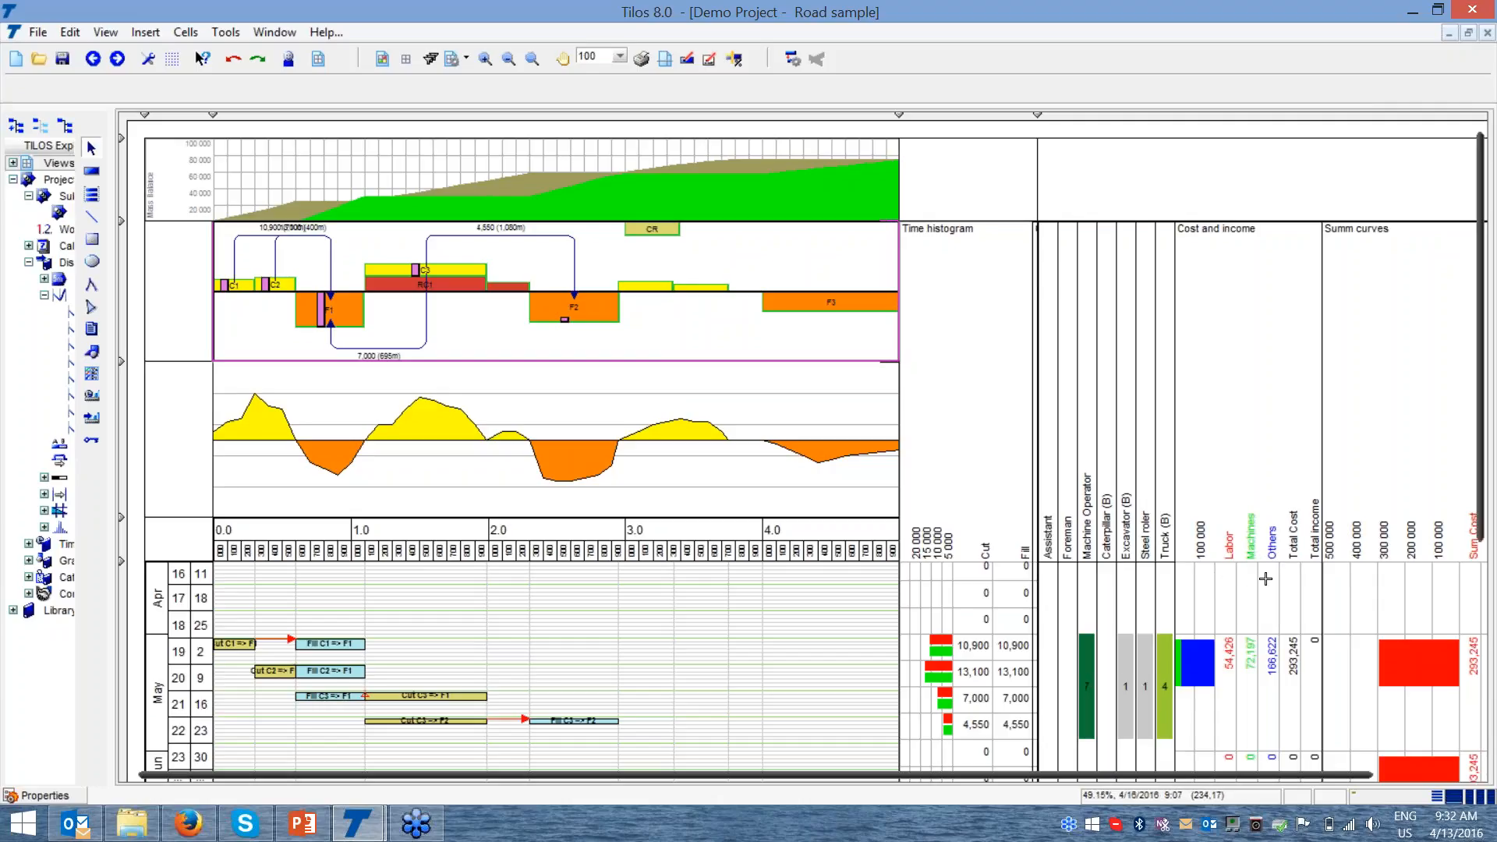
- Create a mass haulage from cut area C4 to fill area F2, accepting the 9,900 m3 haul quantity and 525 m haul distance
key(ctrl)
key(ctrl)
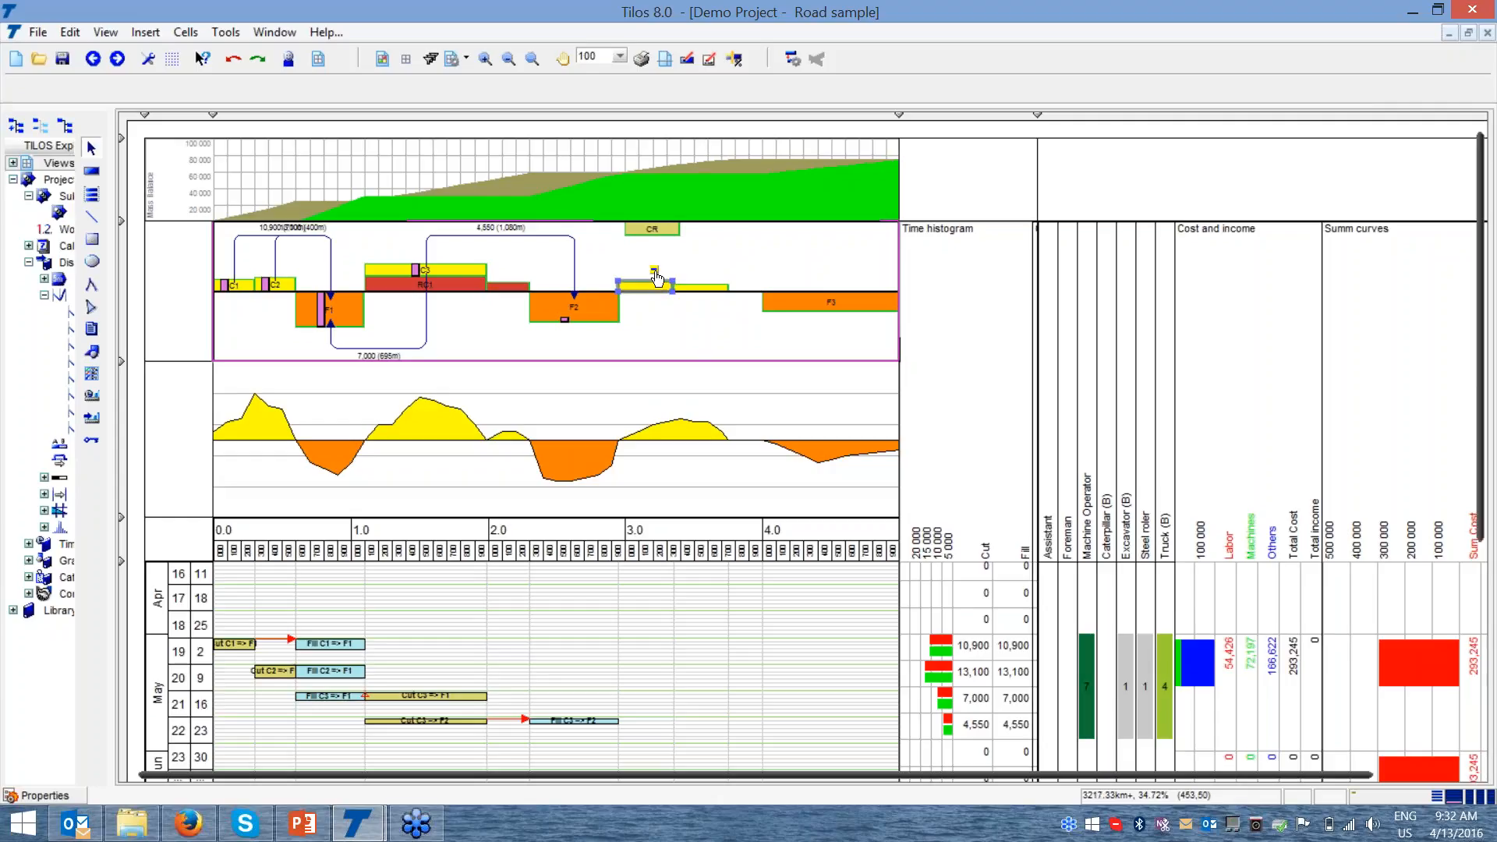
drag(657, 284, 610, 299)
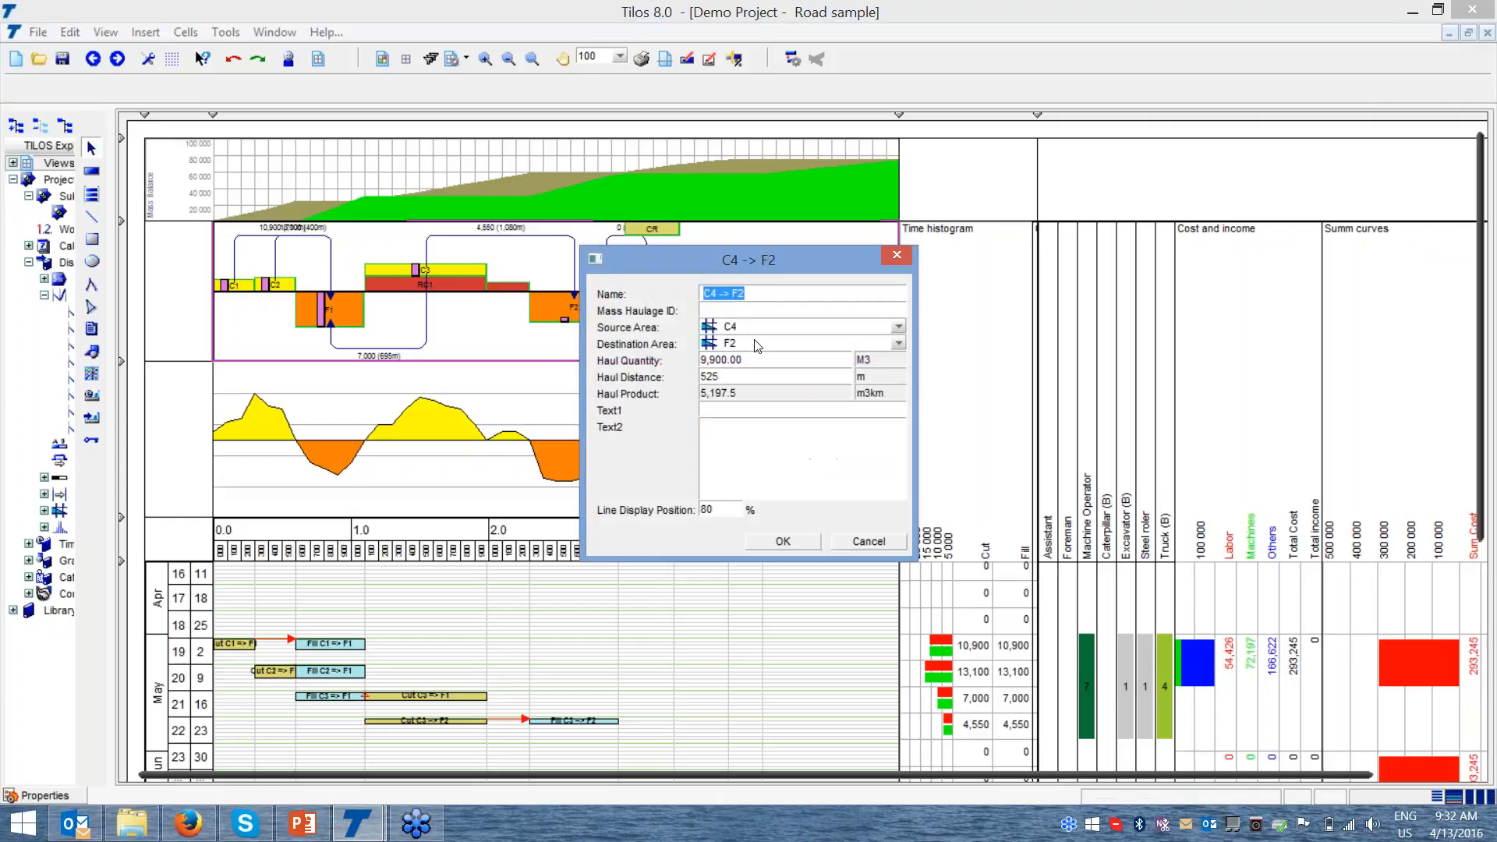
click(783, 540)
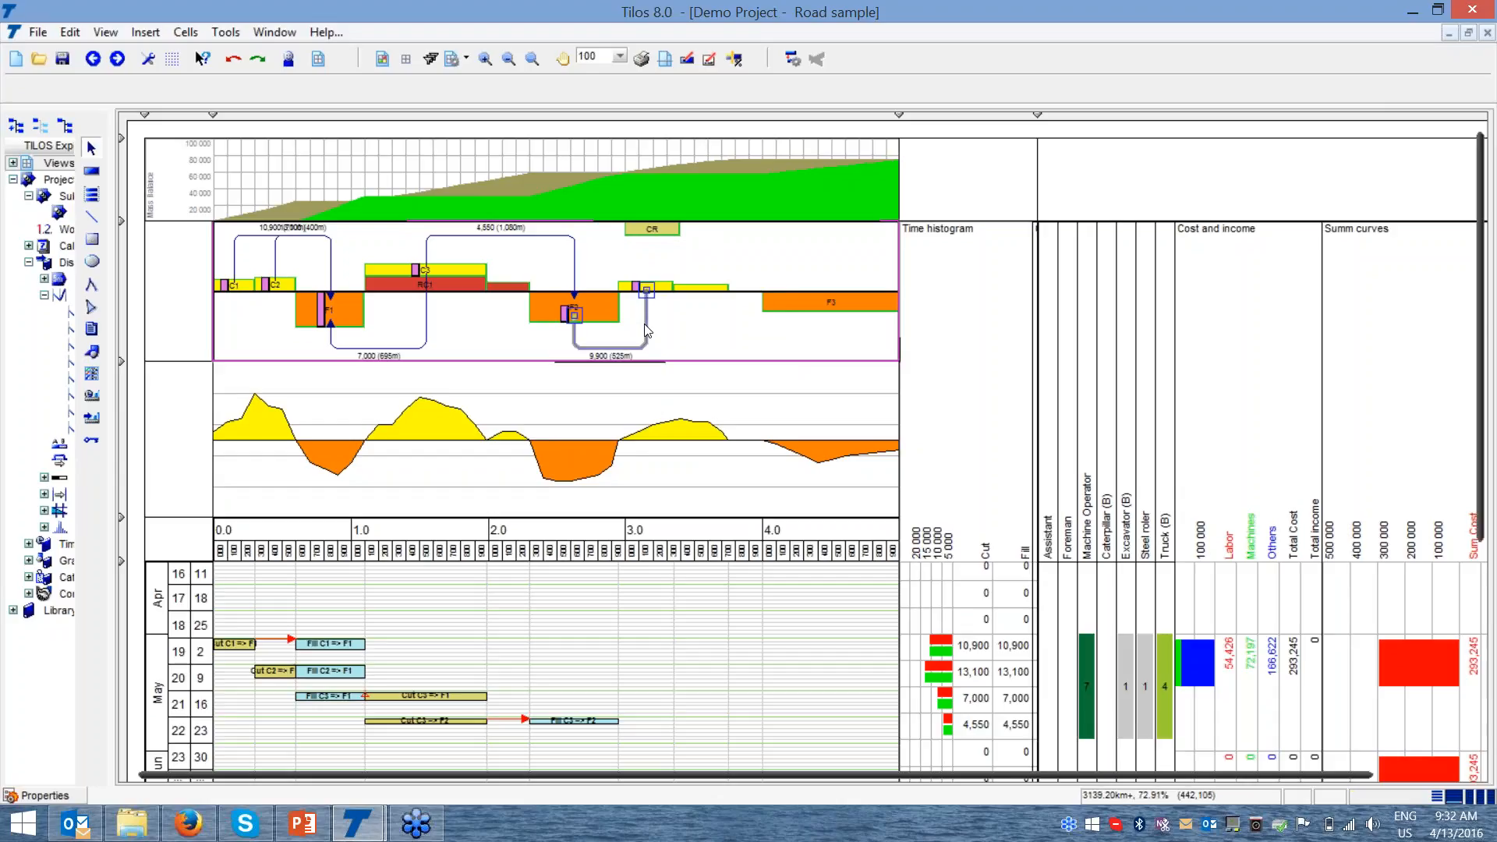
- Create cut and fill tasks from the C4 to F2 mass haulage with a start date of 6/1/2016
right_click(645, 331)
click(685, 343)
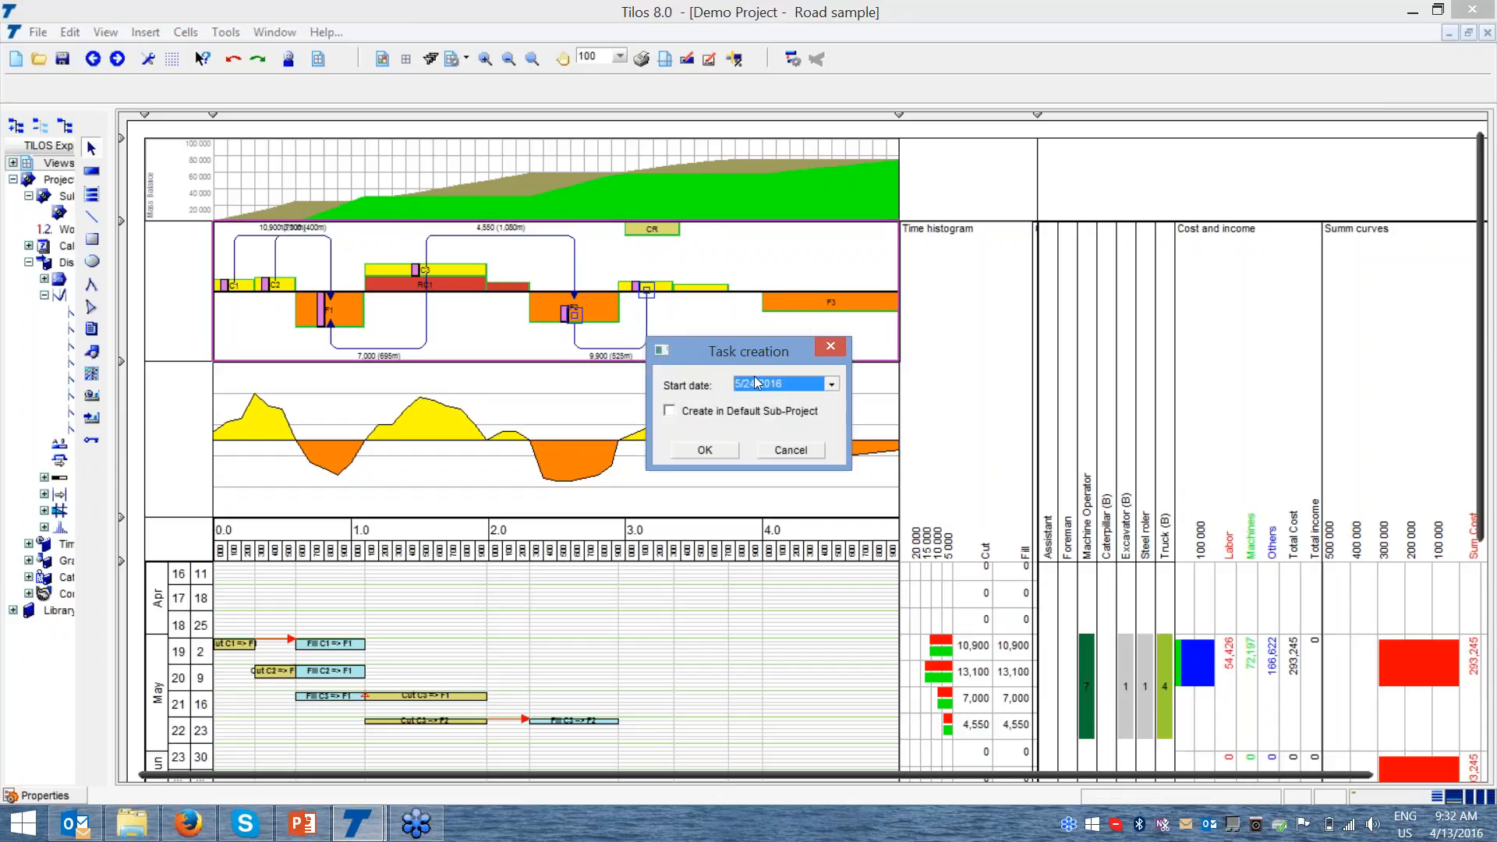
click(833, 385)
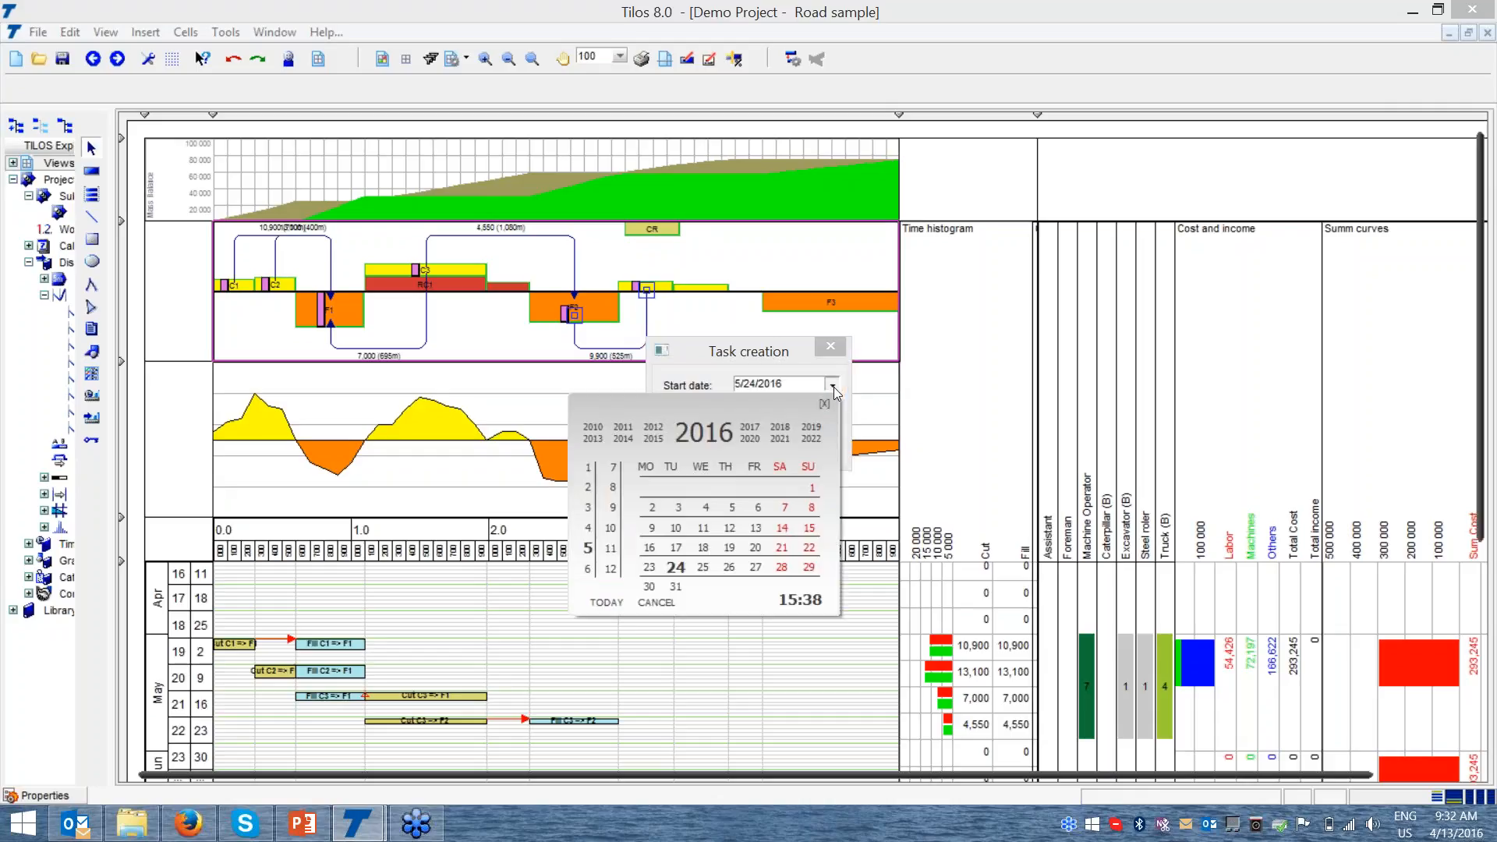
click(588, 568)
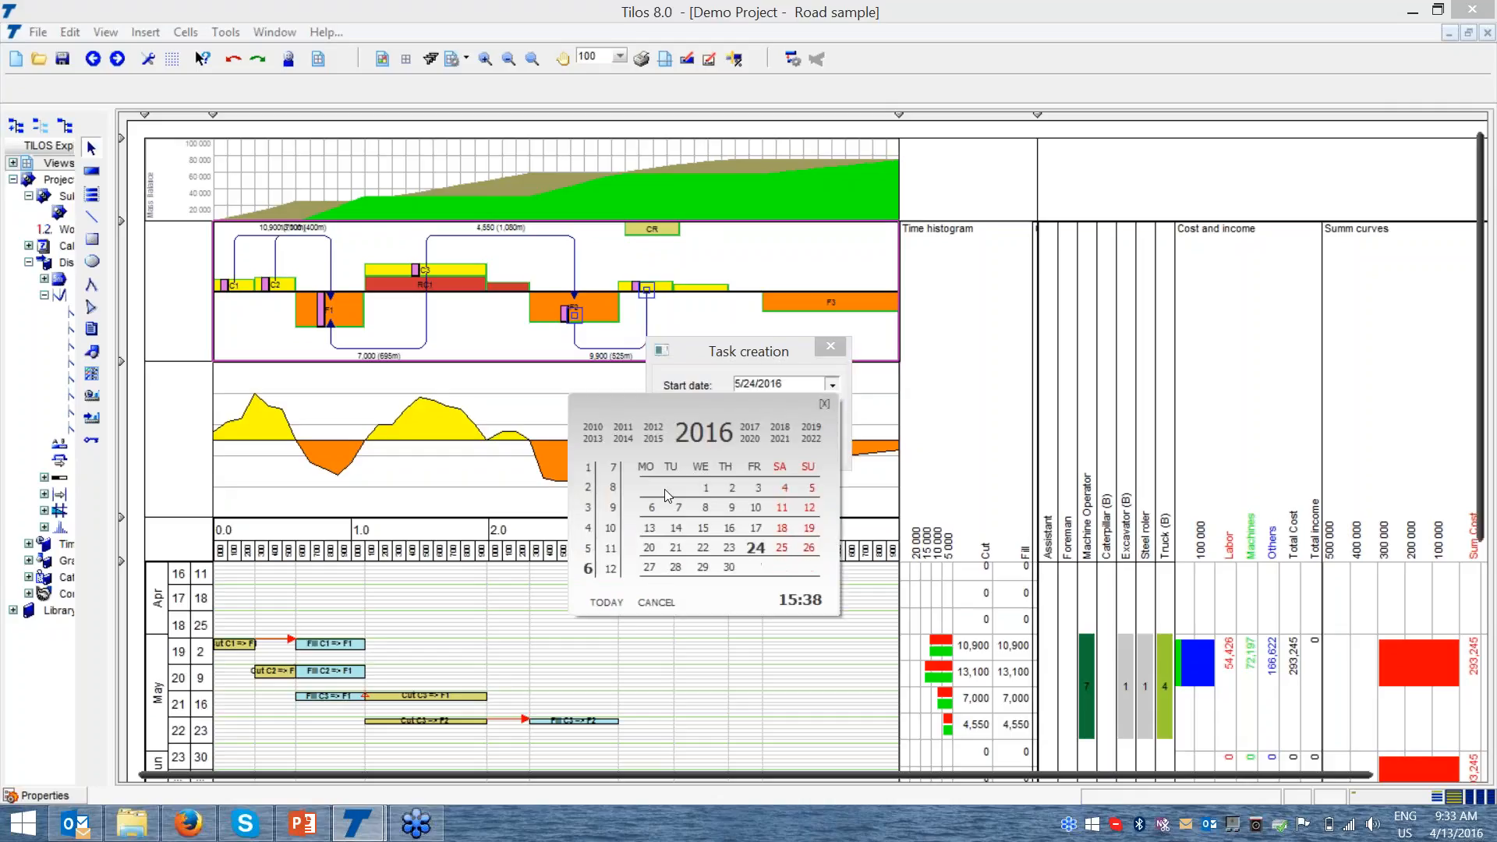
click(707, 489)
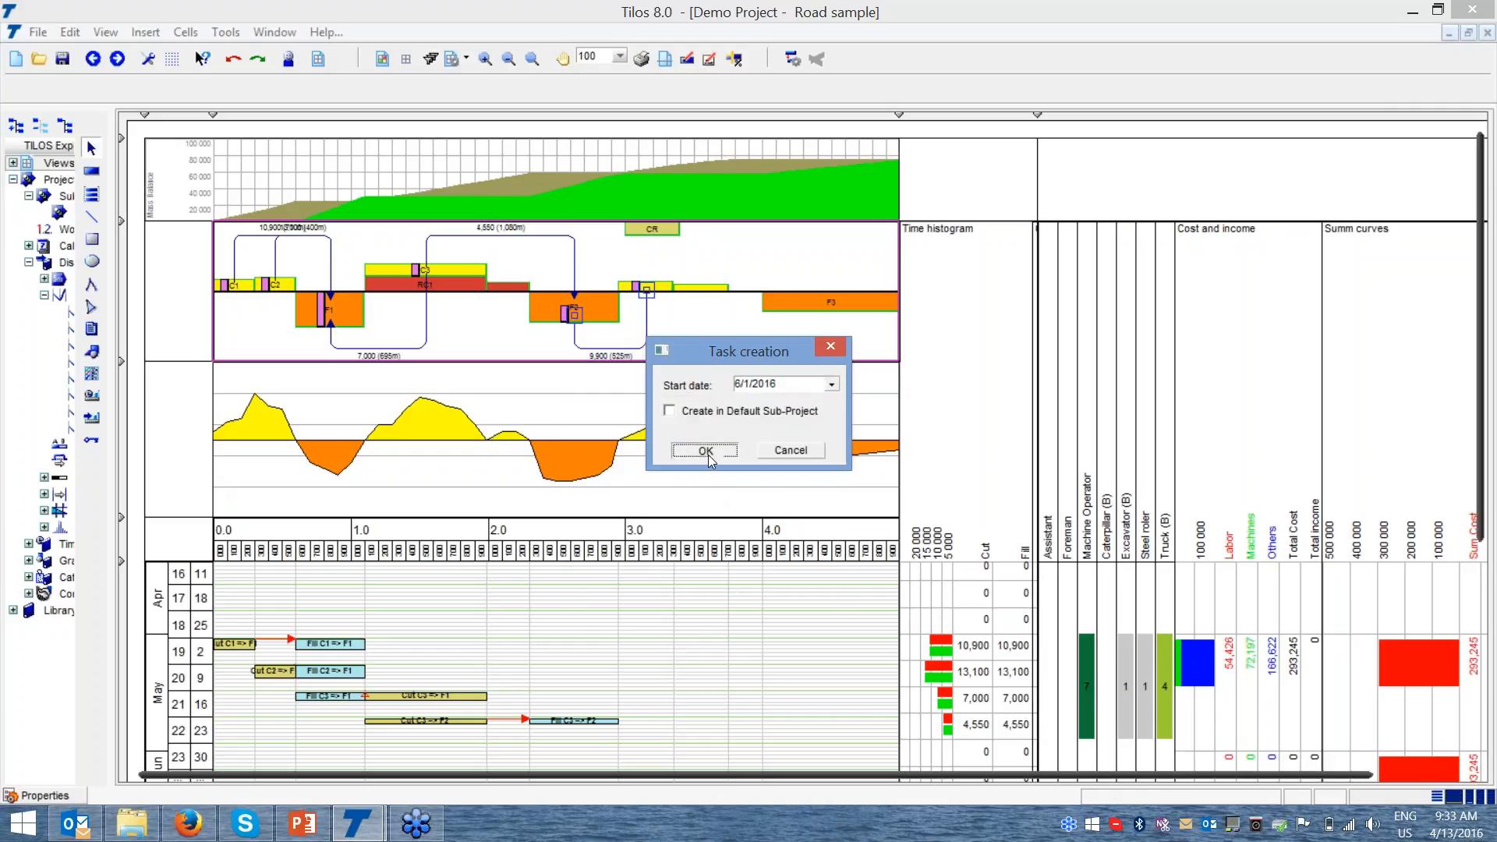
click(709, 456)
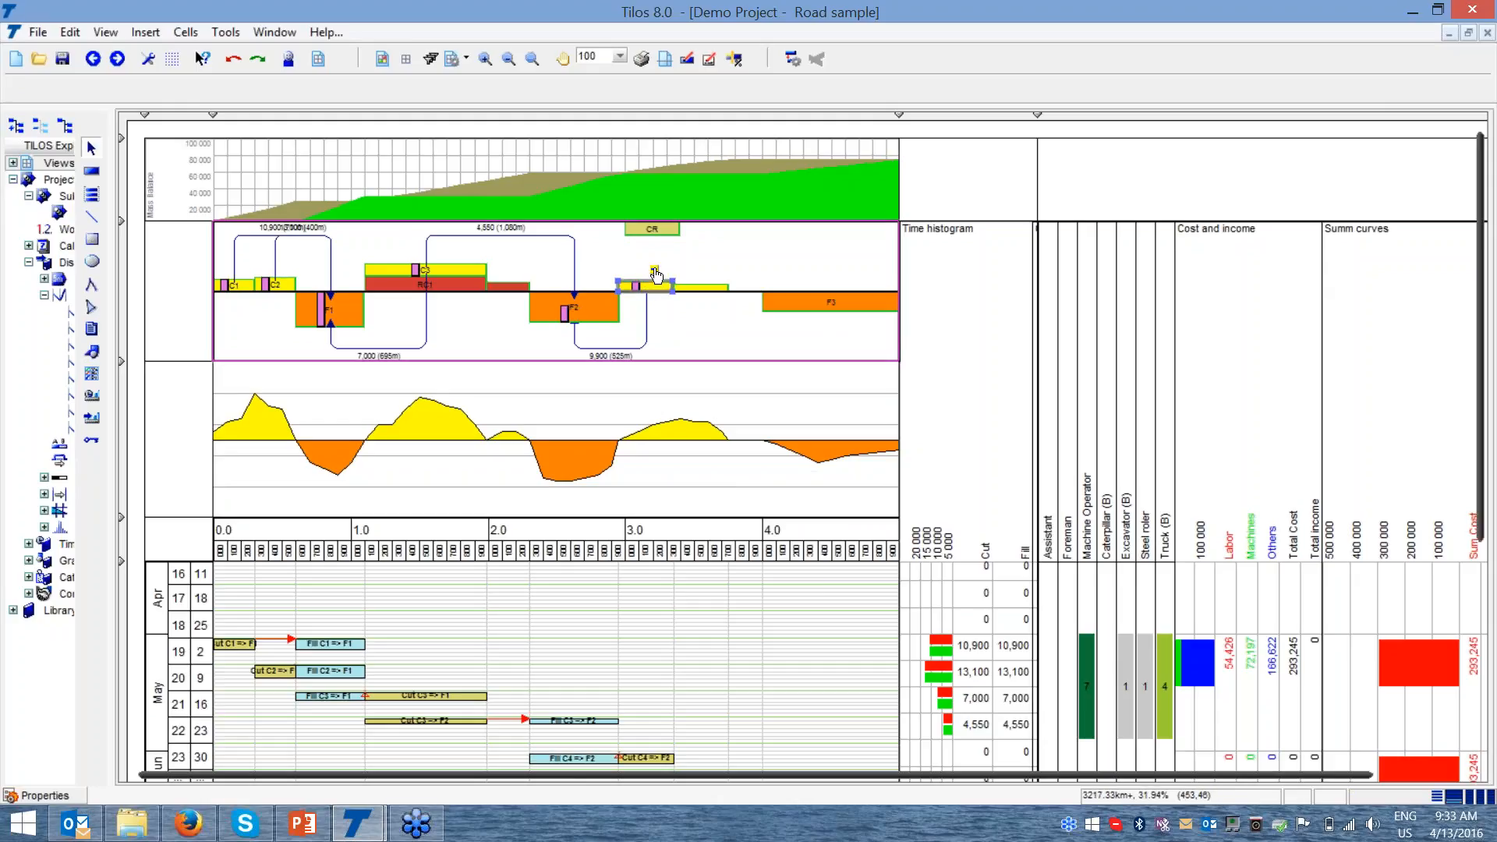
- Create mass haulages to fill area F3 from C4 (0 m3, 1,350 m) and from C5 (7,100 m3, 950 m), accepting the proposed values
drag(660, 279, 820, 305)
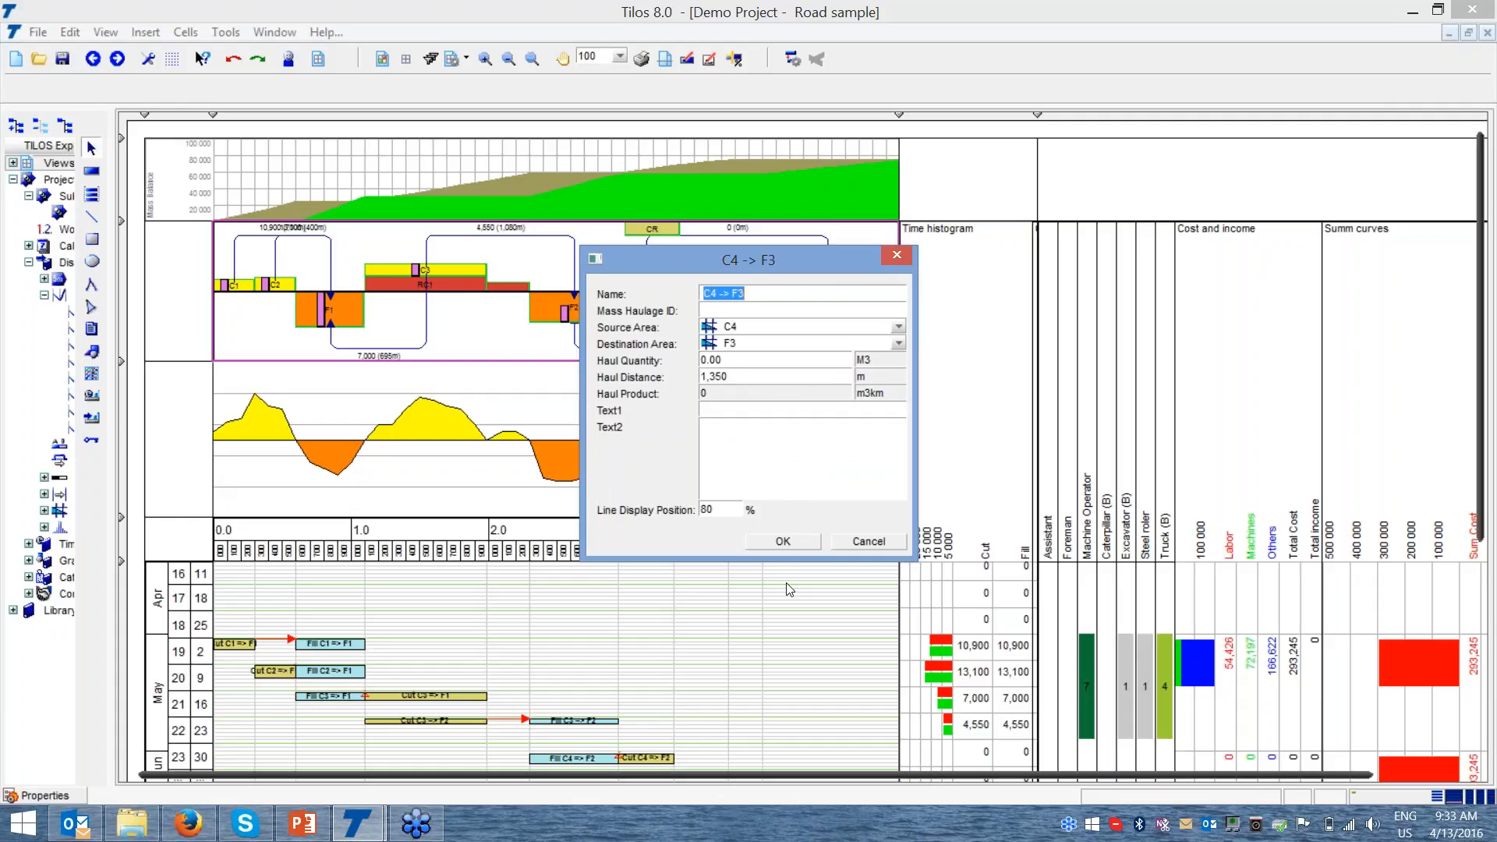
click(786, 540)
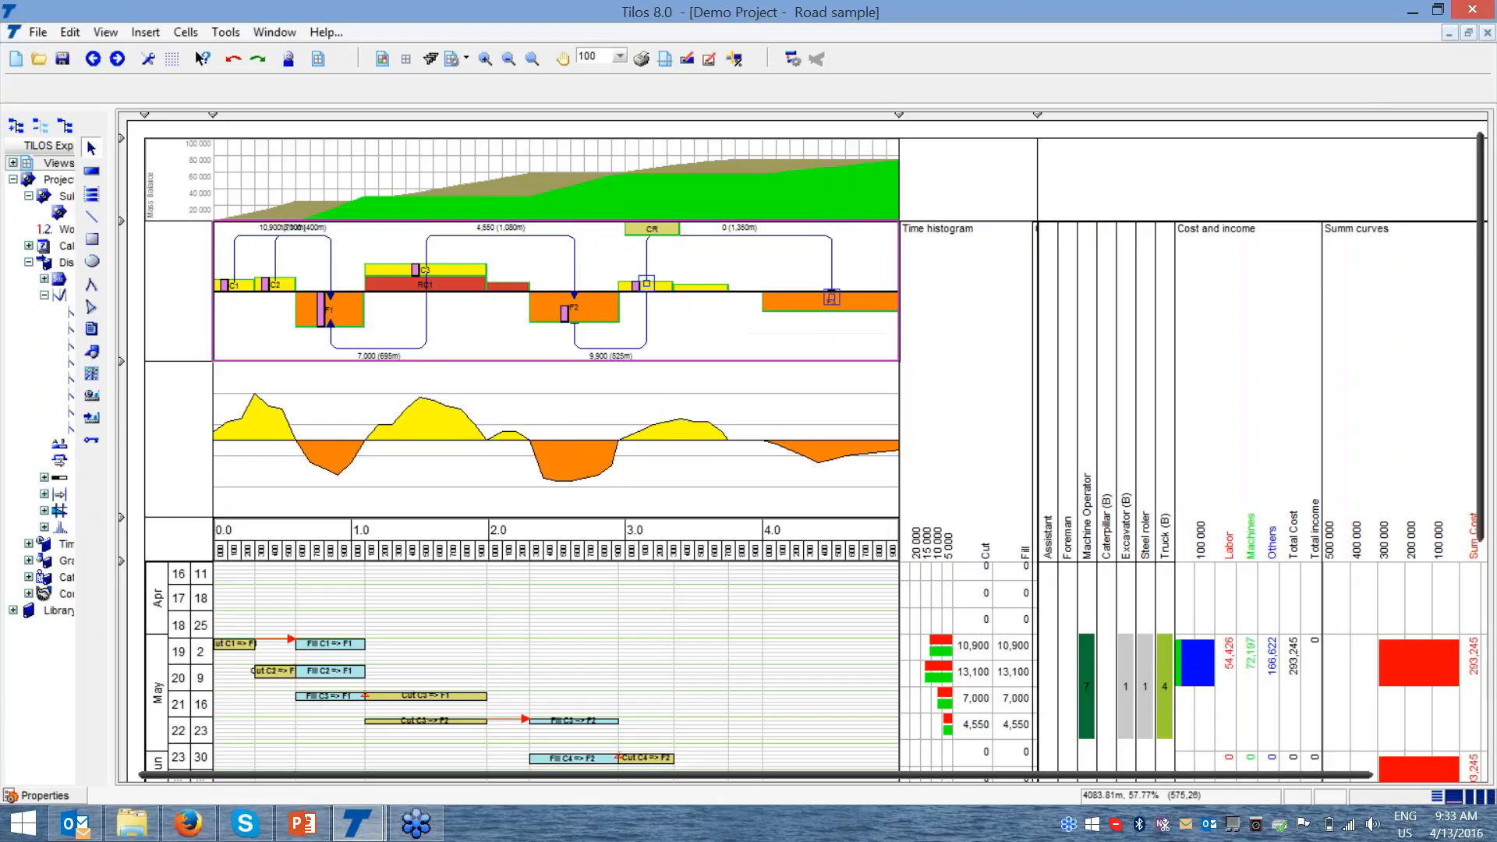
click(706, 286)
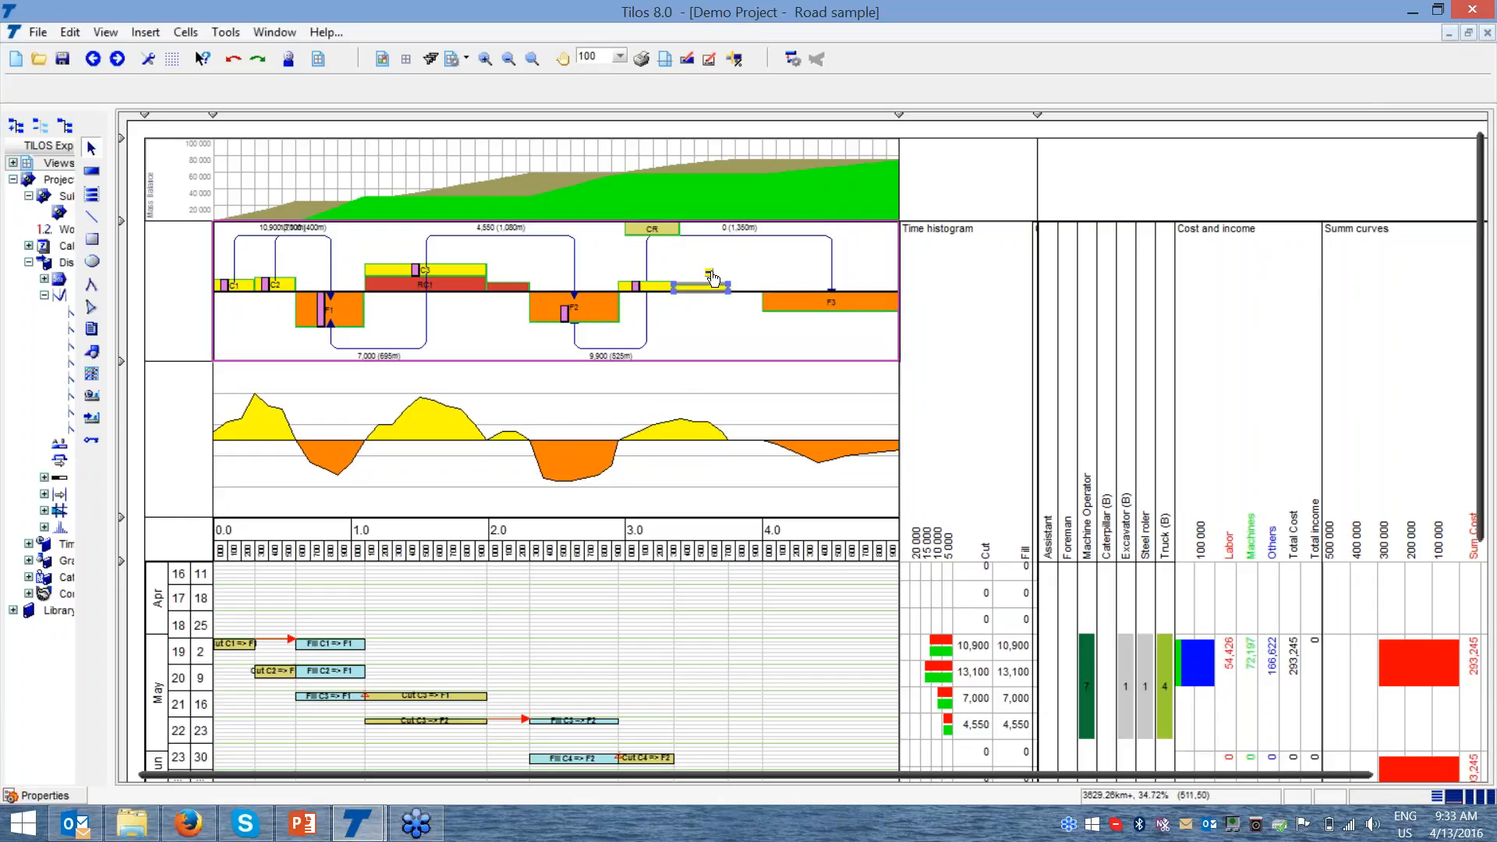
drag(703, 287, 812, 301)
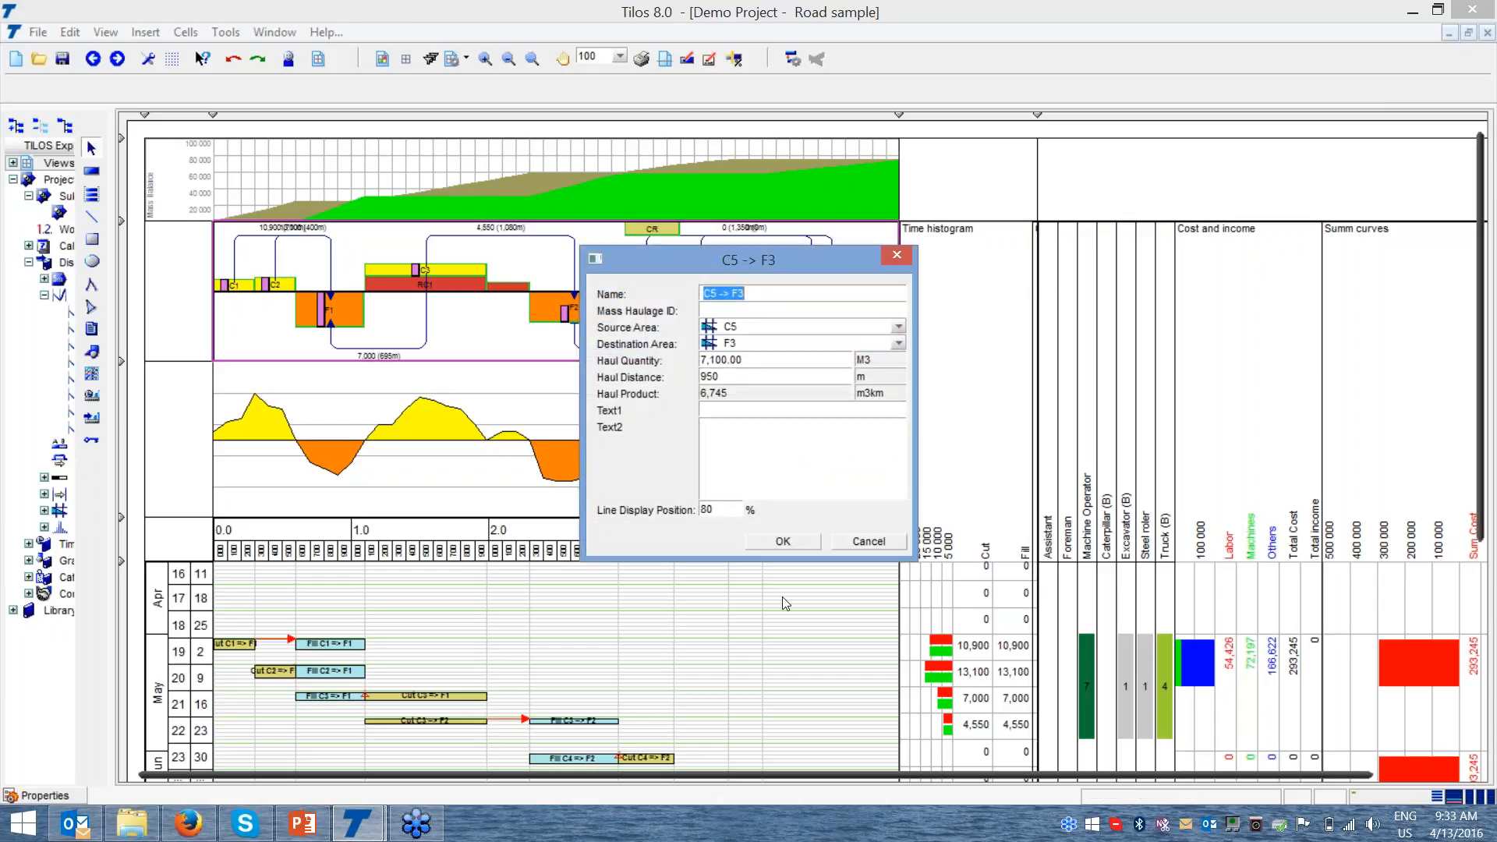
click(783, 542)
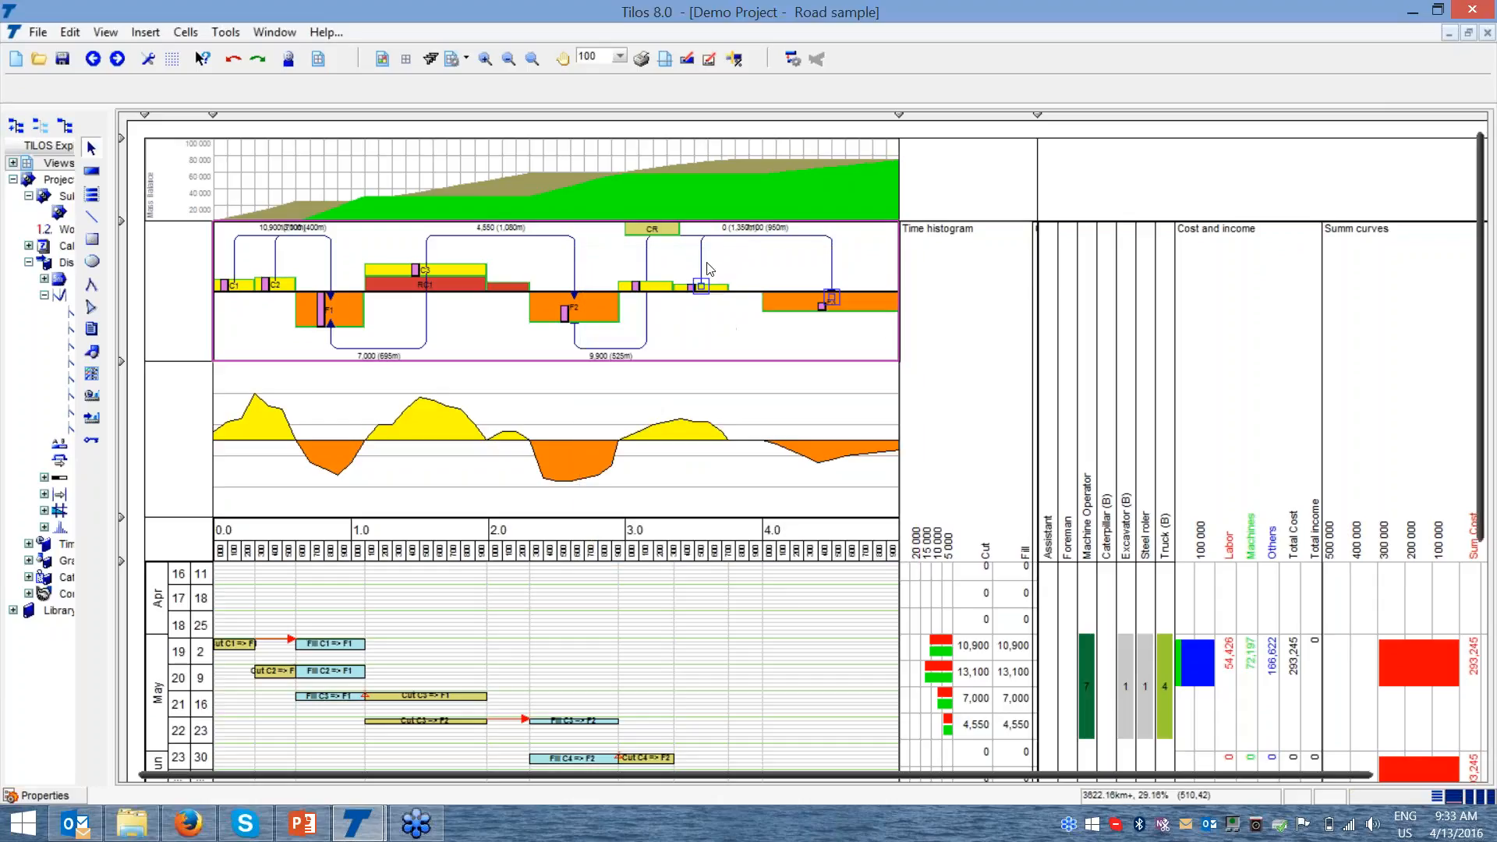
- Create cut and fill tasks from the C5 to F3 mass haulage, accepting the 6/4/2016 start date
right_click(702, 269)
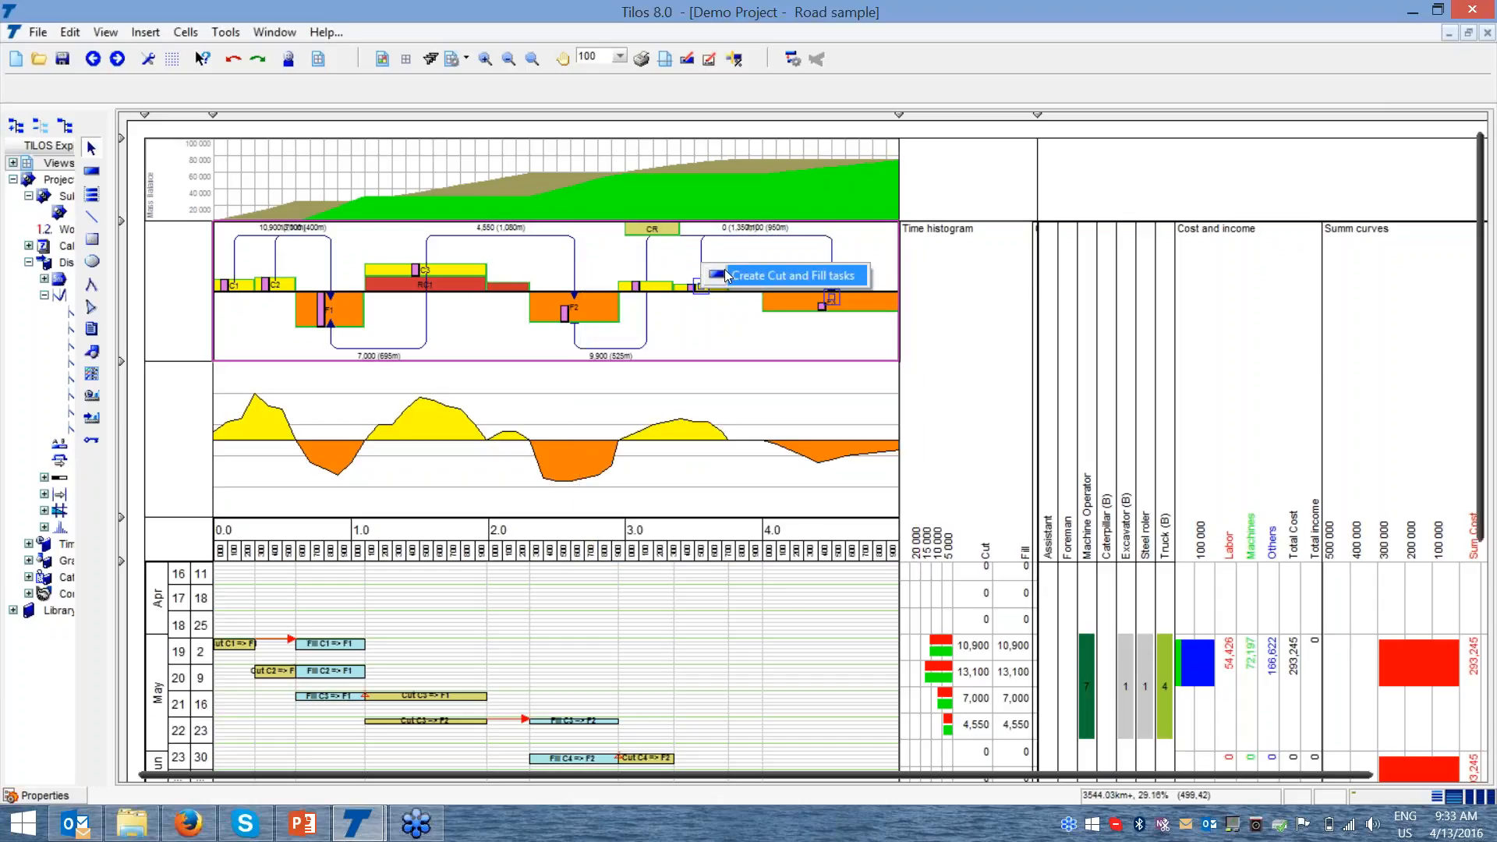
click(723, 273)
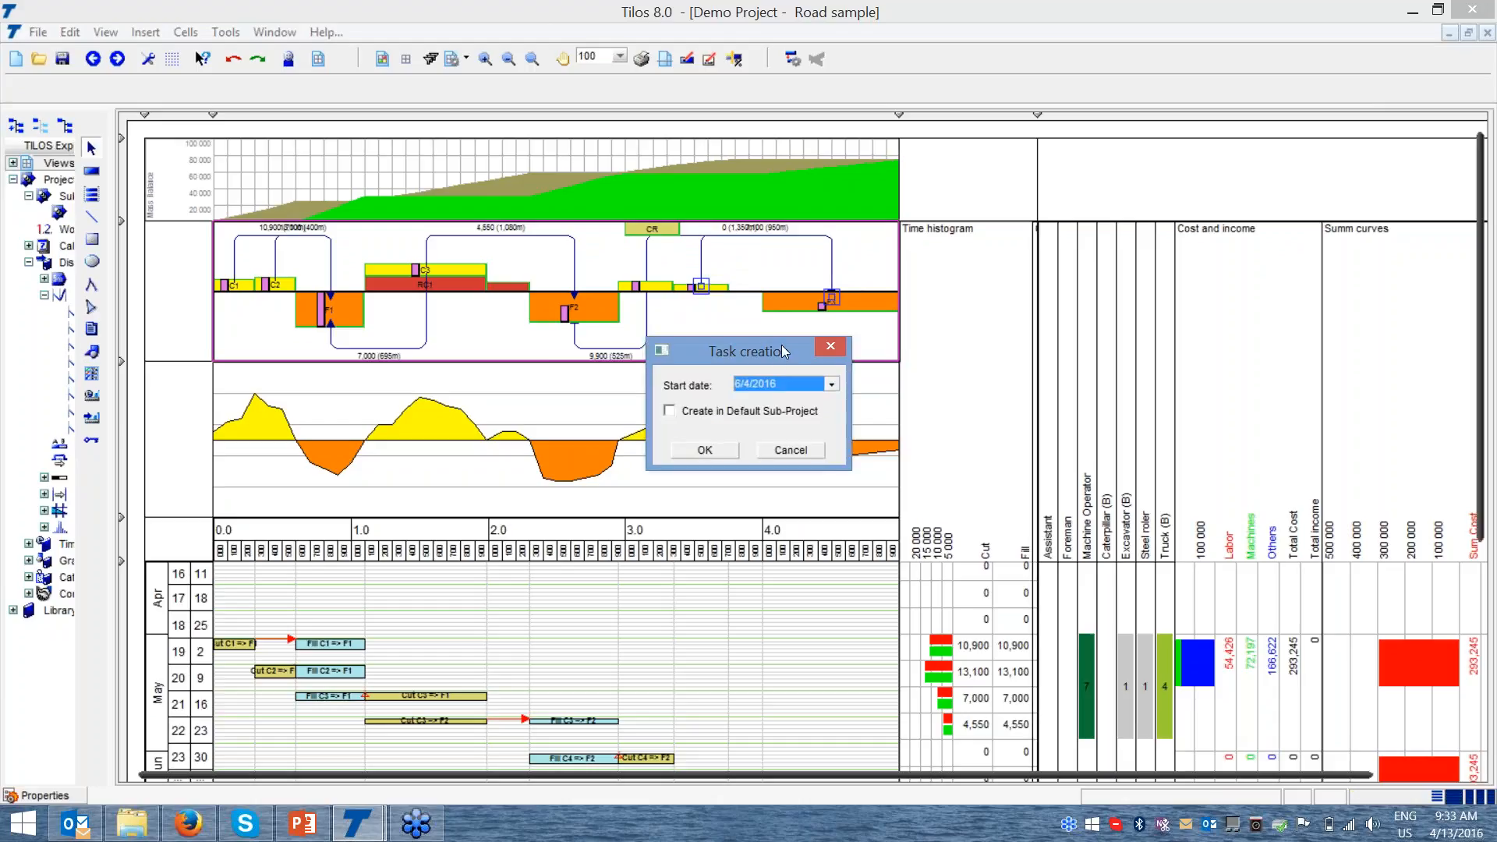
click(705, 452)
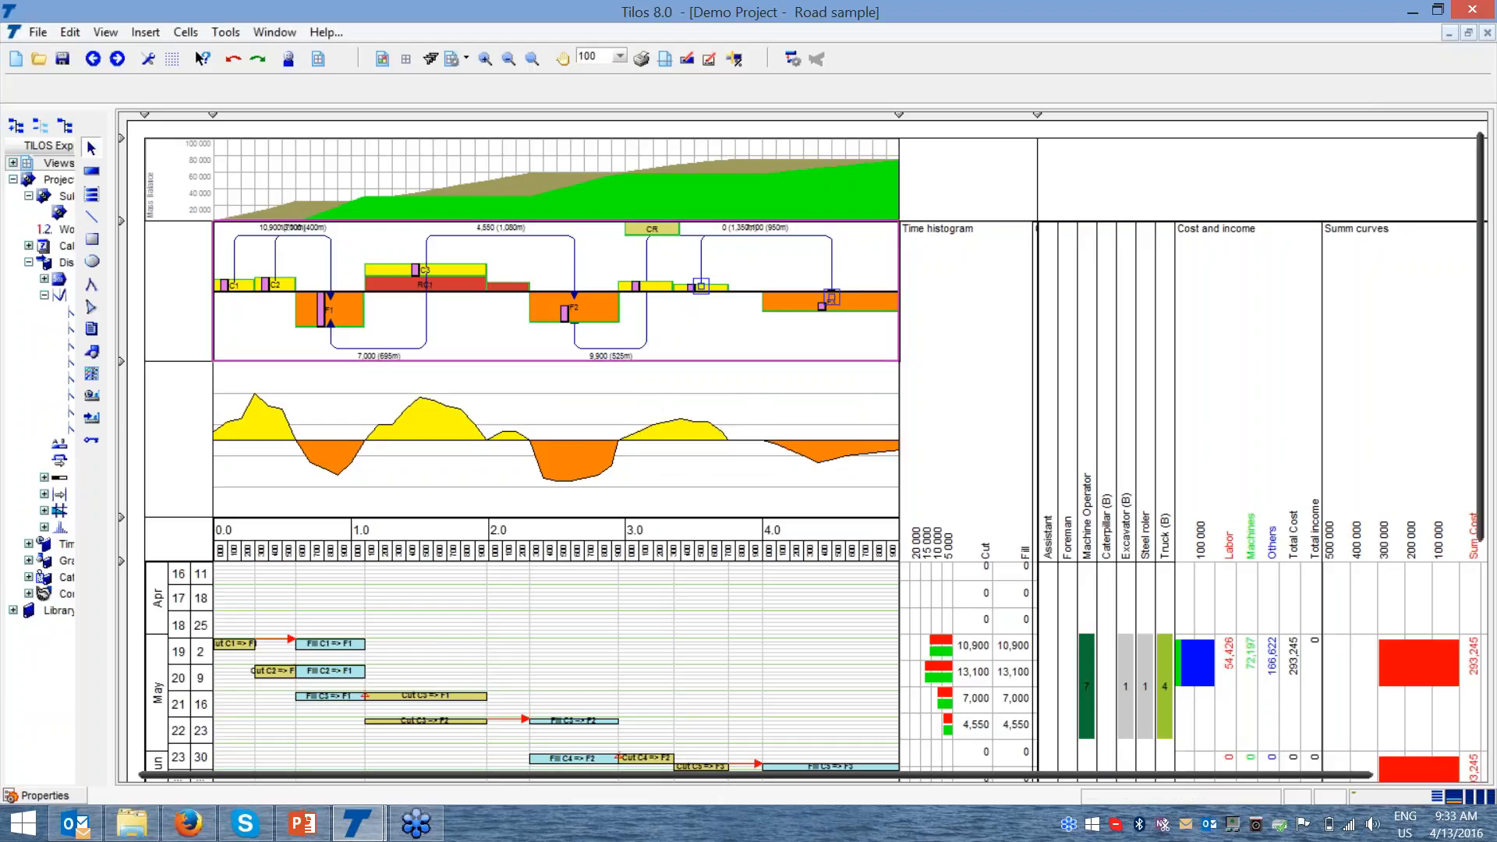
- Review the weekly cut and fill quantities and the monthly resource, cost, income and sum curve columns for the scheduled haulage tasks
scroll(1486, 500, down, 2)
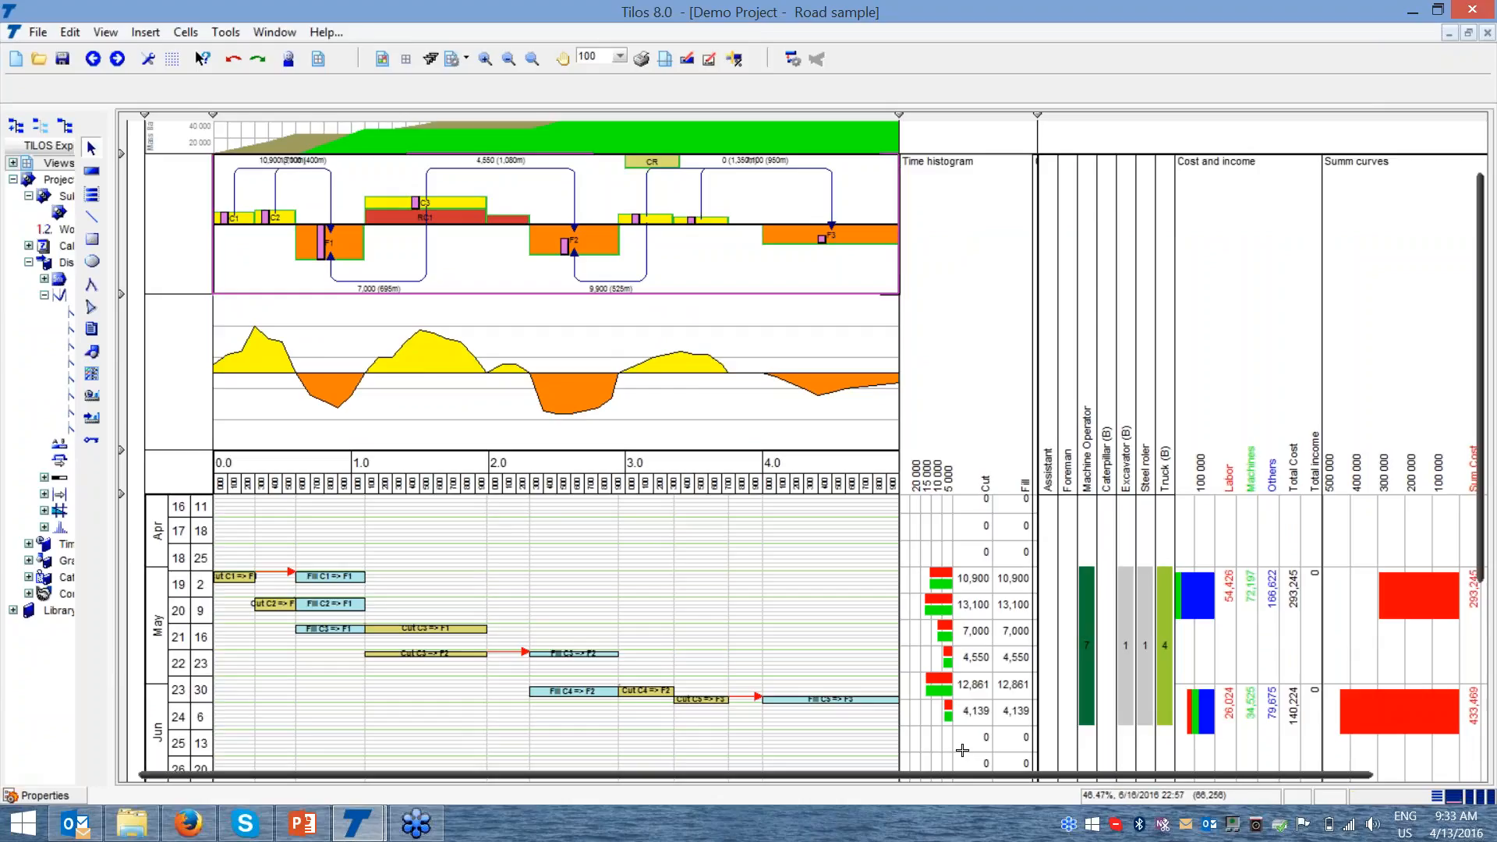
drag(960, 775, 1115, 774)
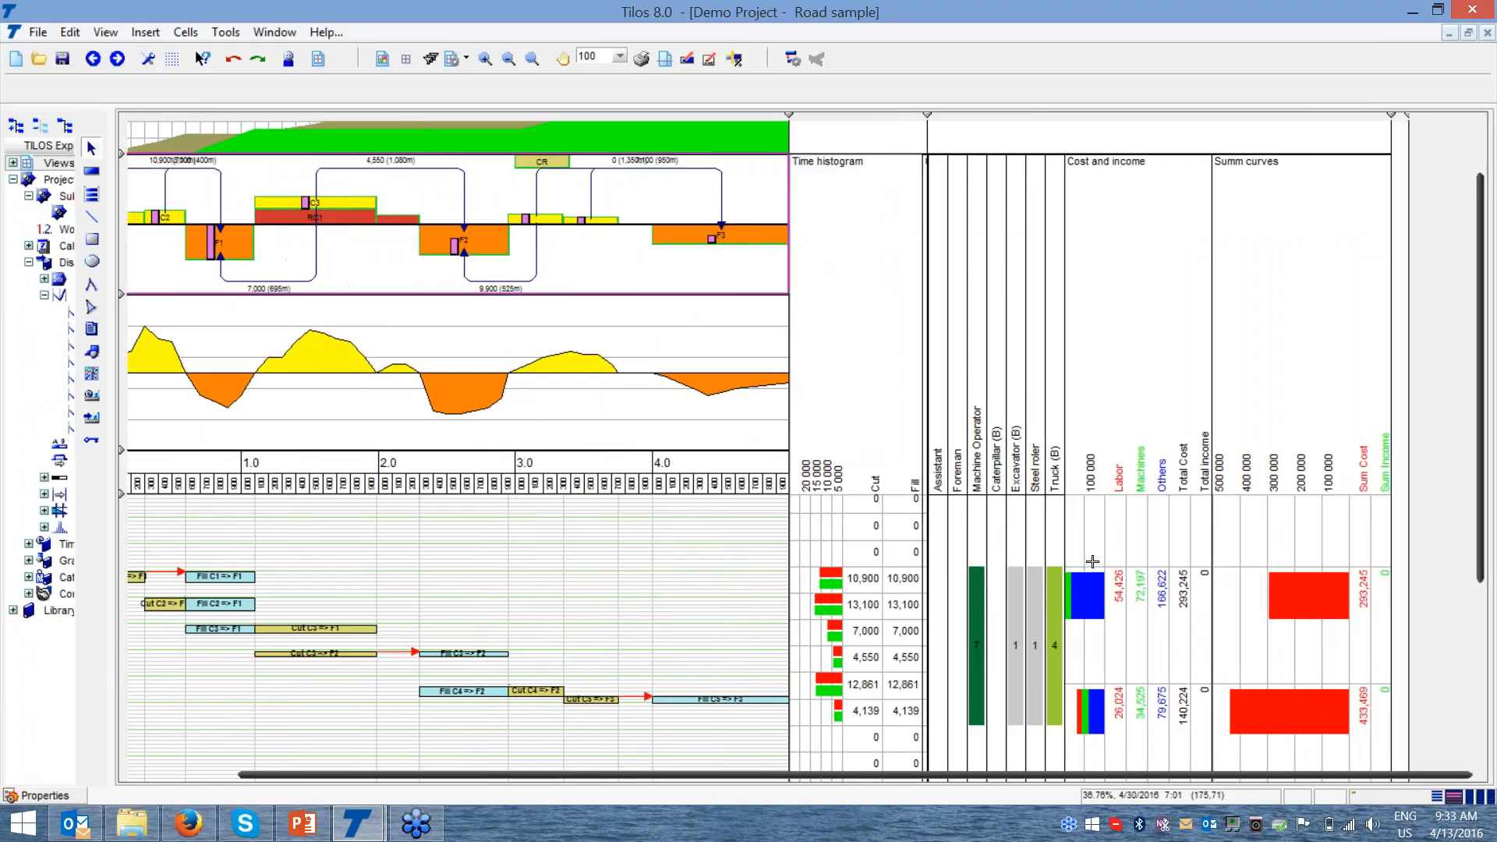
key(ctrl)
key(ctrl)
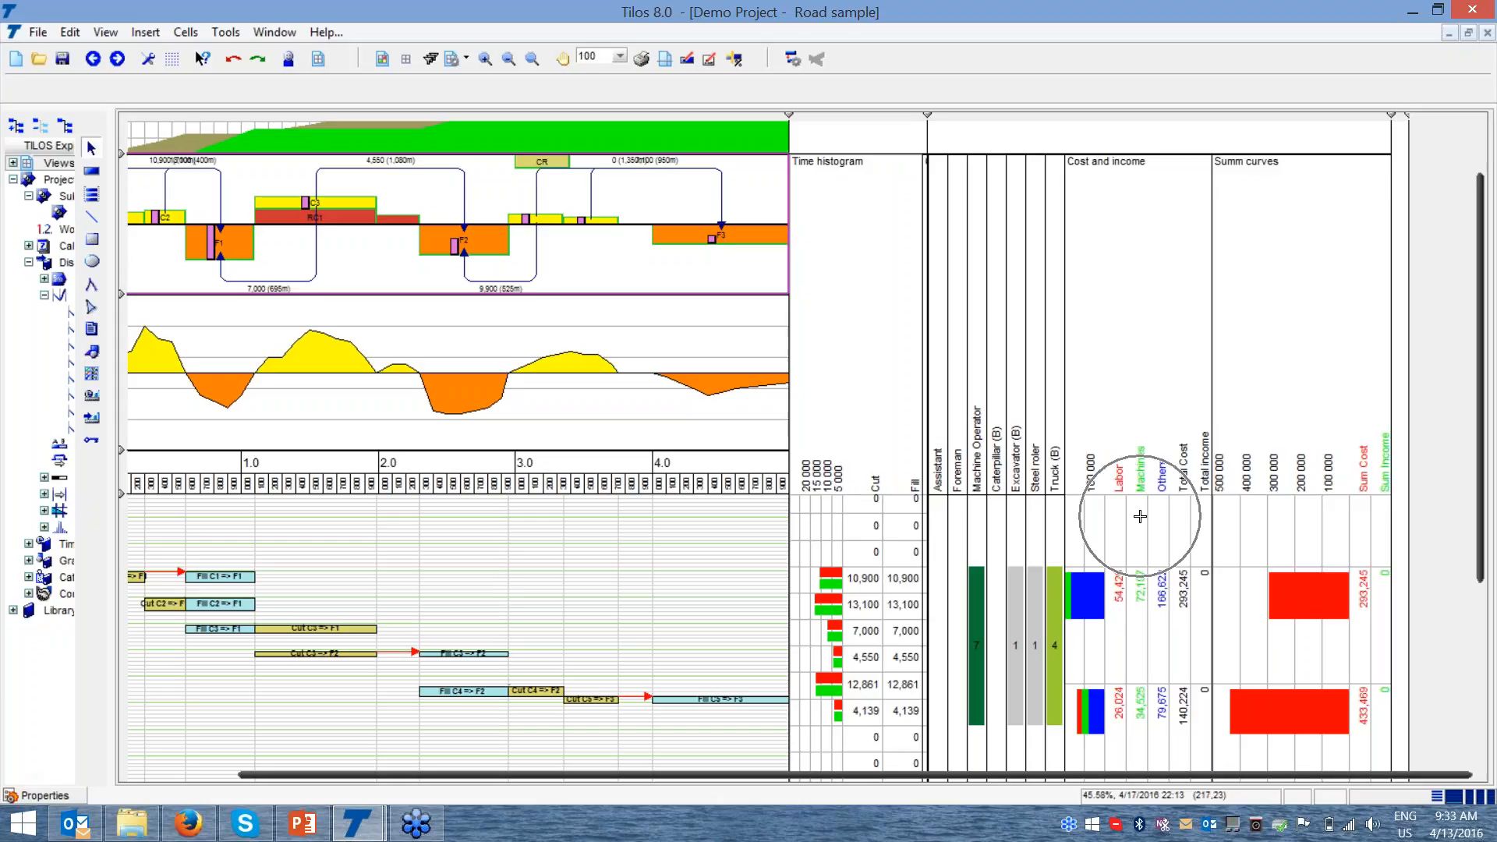
key(ctrl)
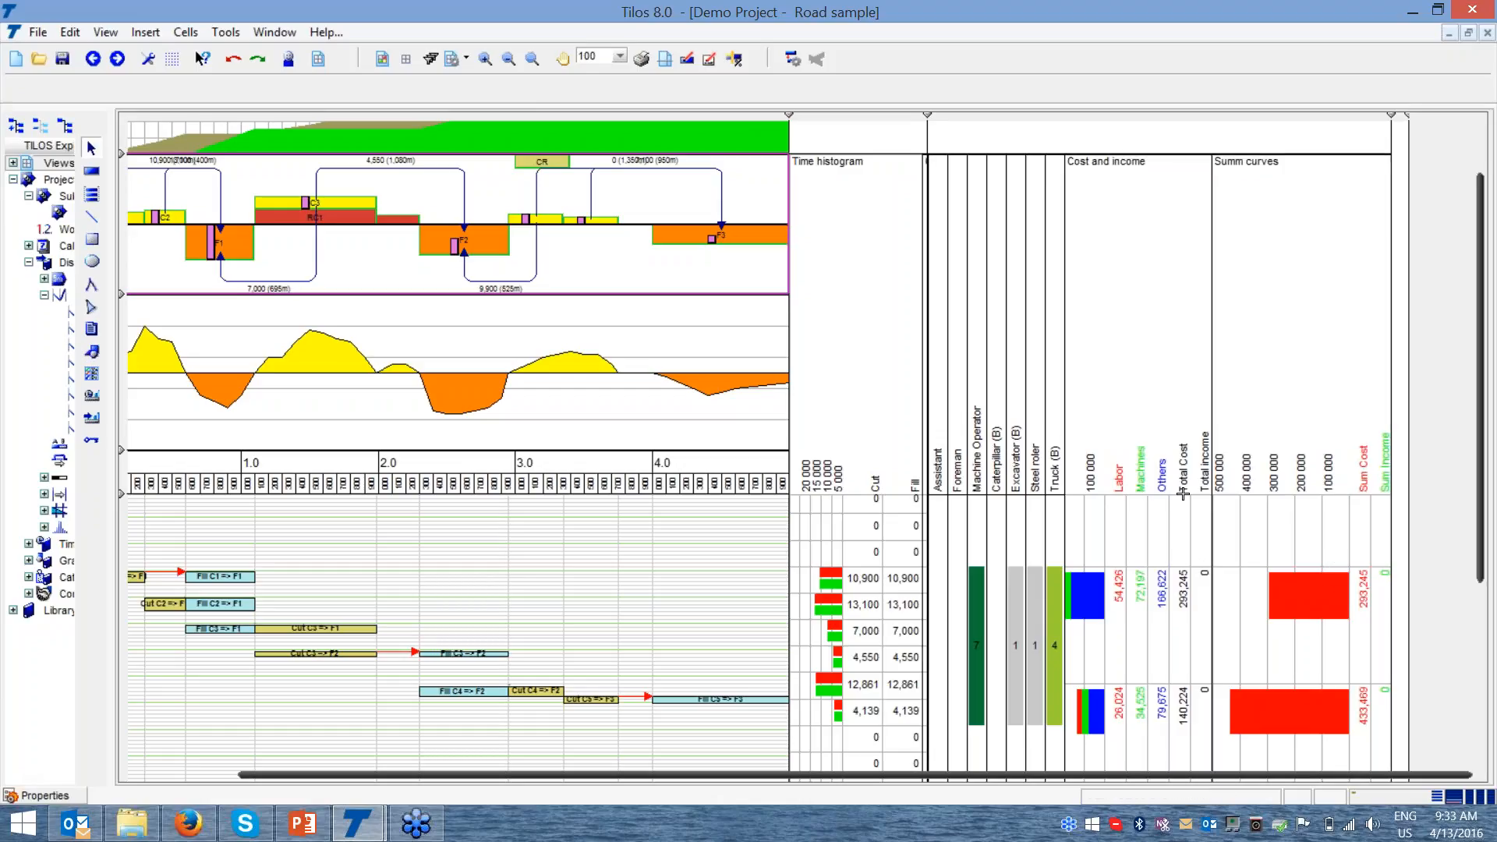
click(1206, 580)
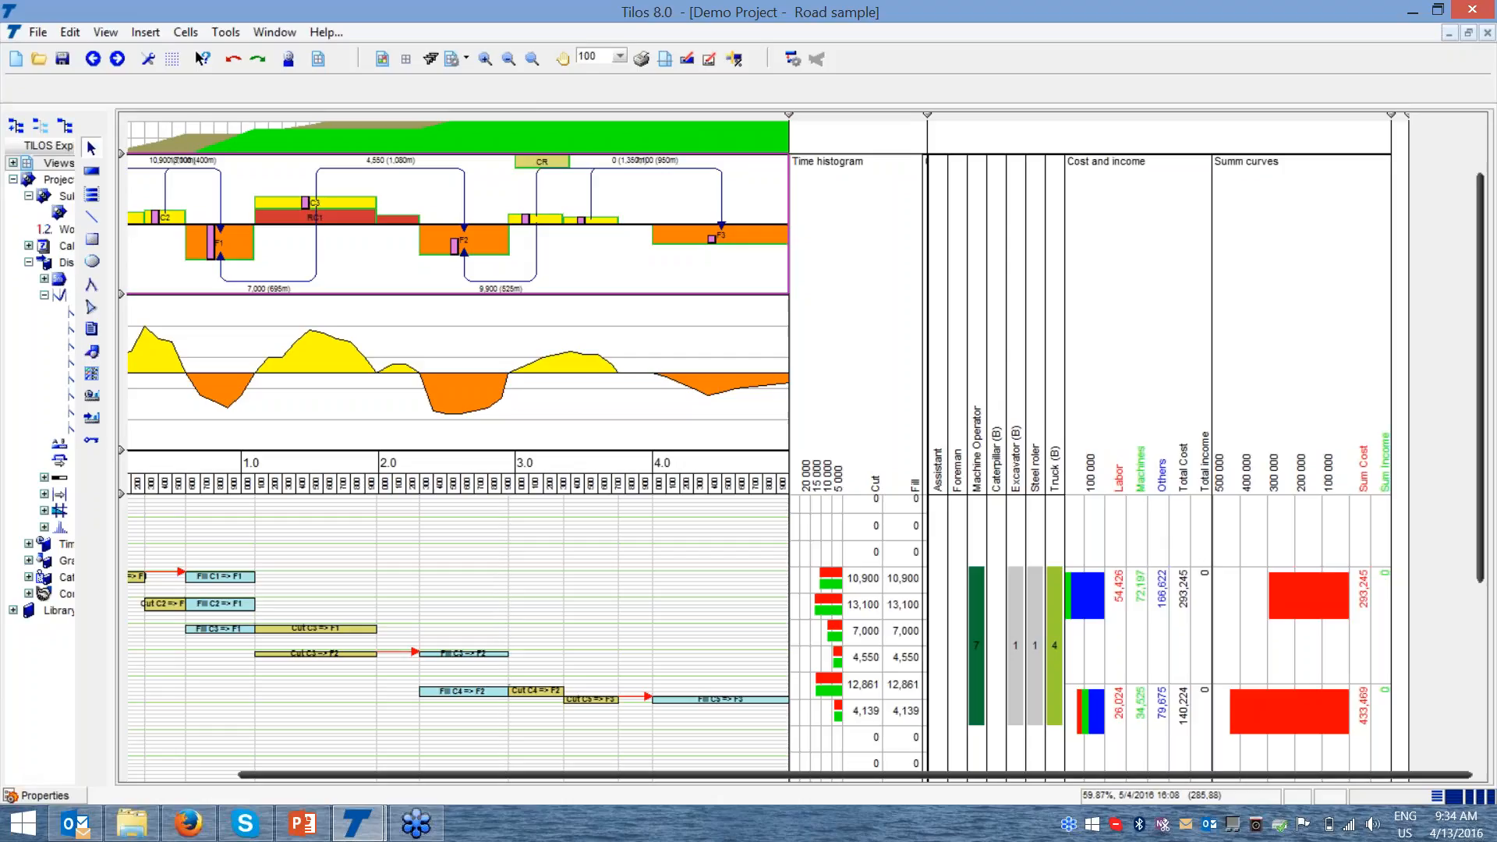
click(1206, 580)
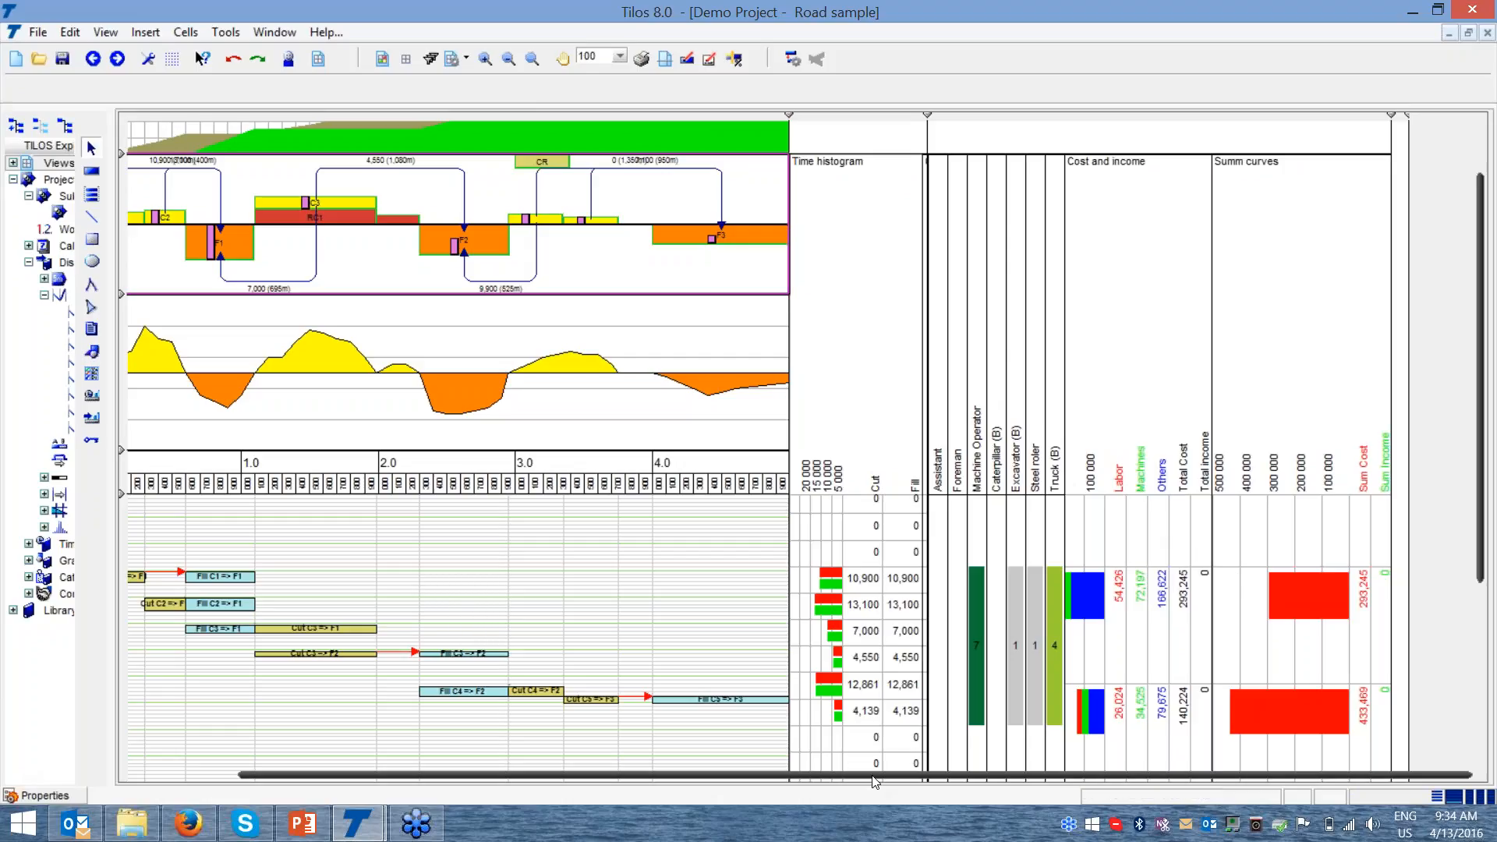
- Create a mass haulage from rock cut RC1 to the crusher CR, accepting the proposed 13,450 m3 and 1,655 m
drag(873, 782, 775, 782)
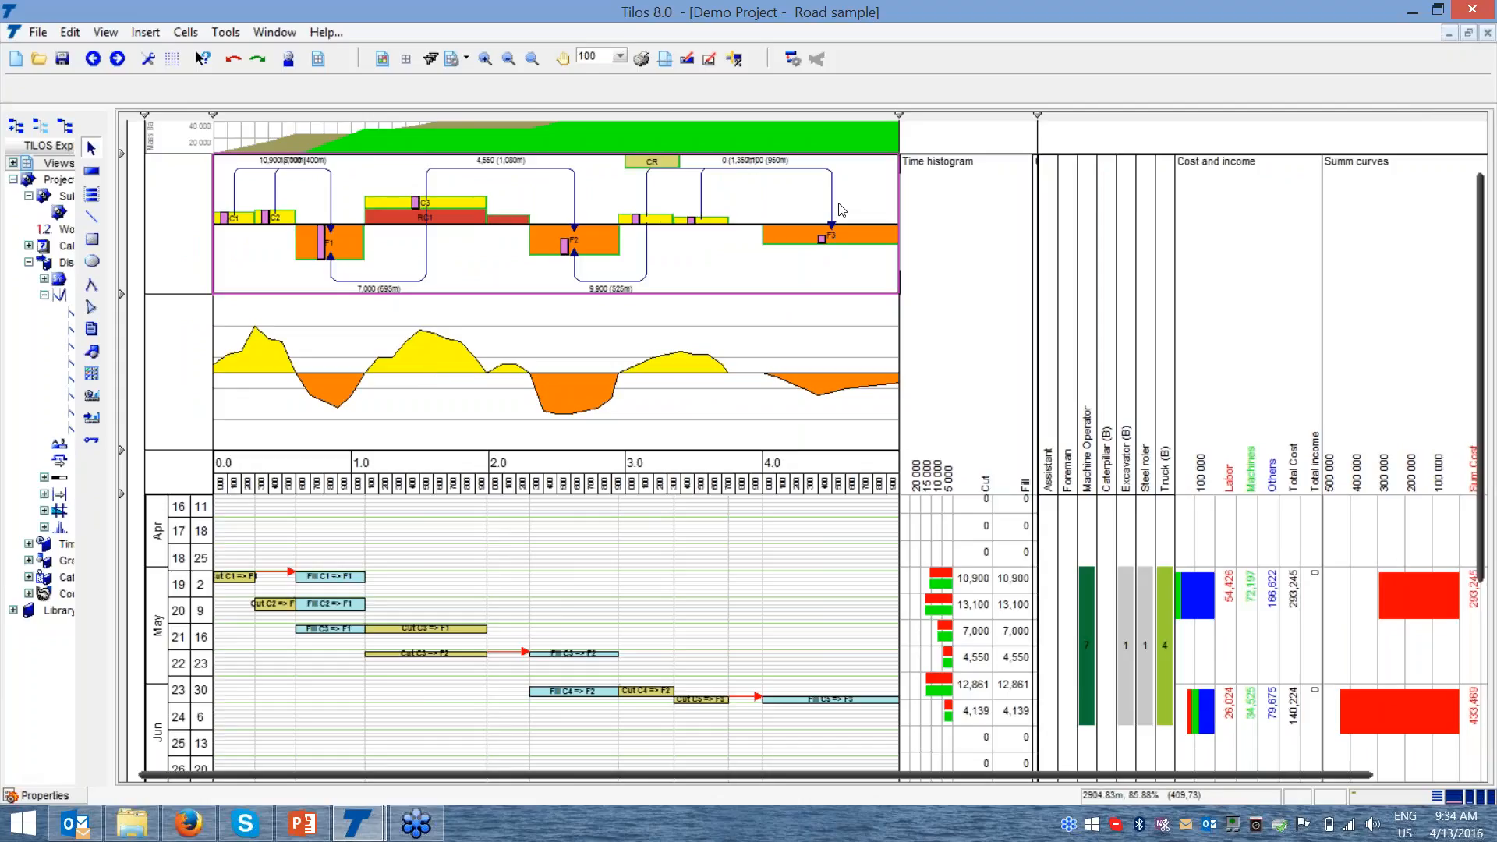
drag(1482, 461, 1493, 195)
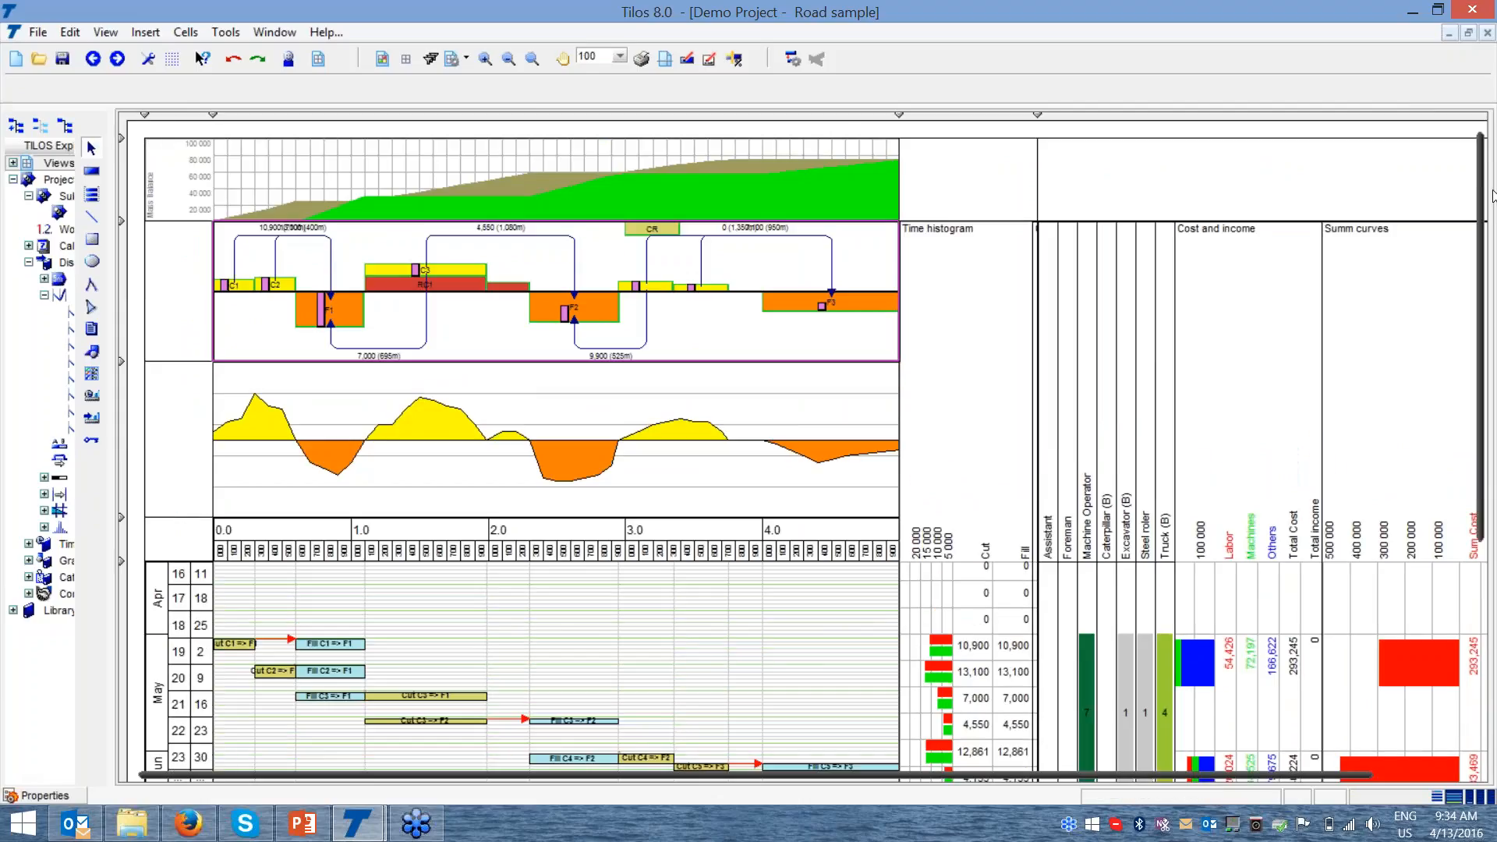
click(422, 211)
click(300, 209)
click(900, 163)
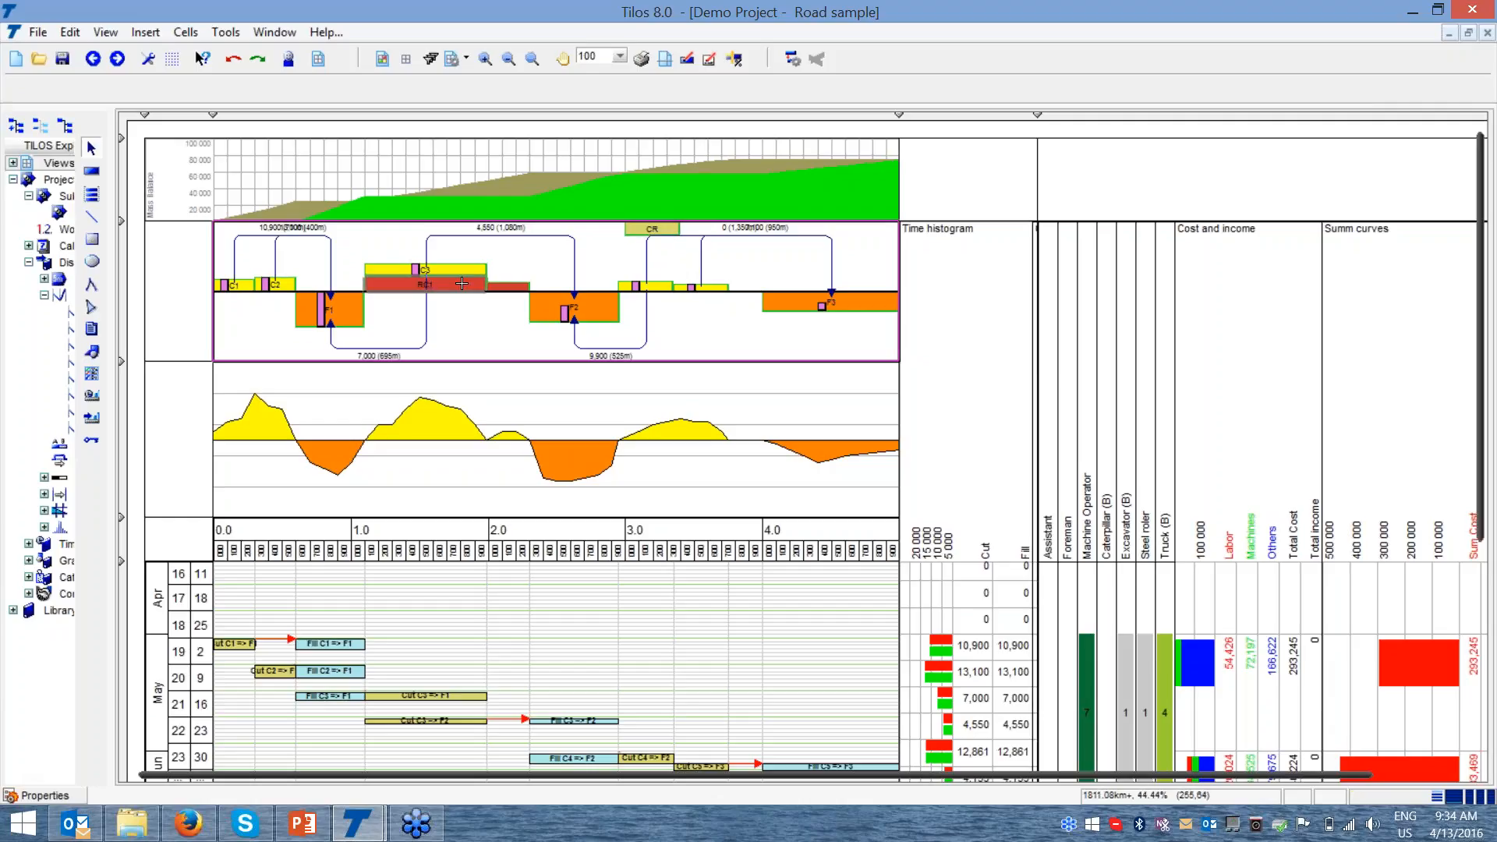
click(433, 274)
drag(434, 274, 646, 231)
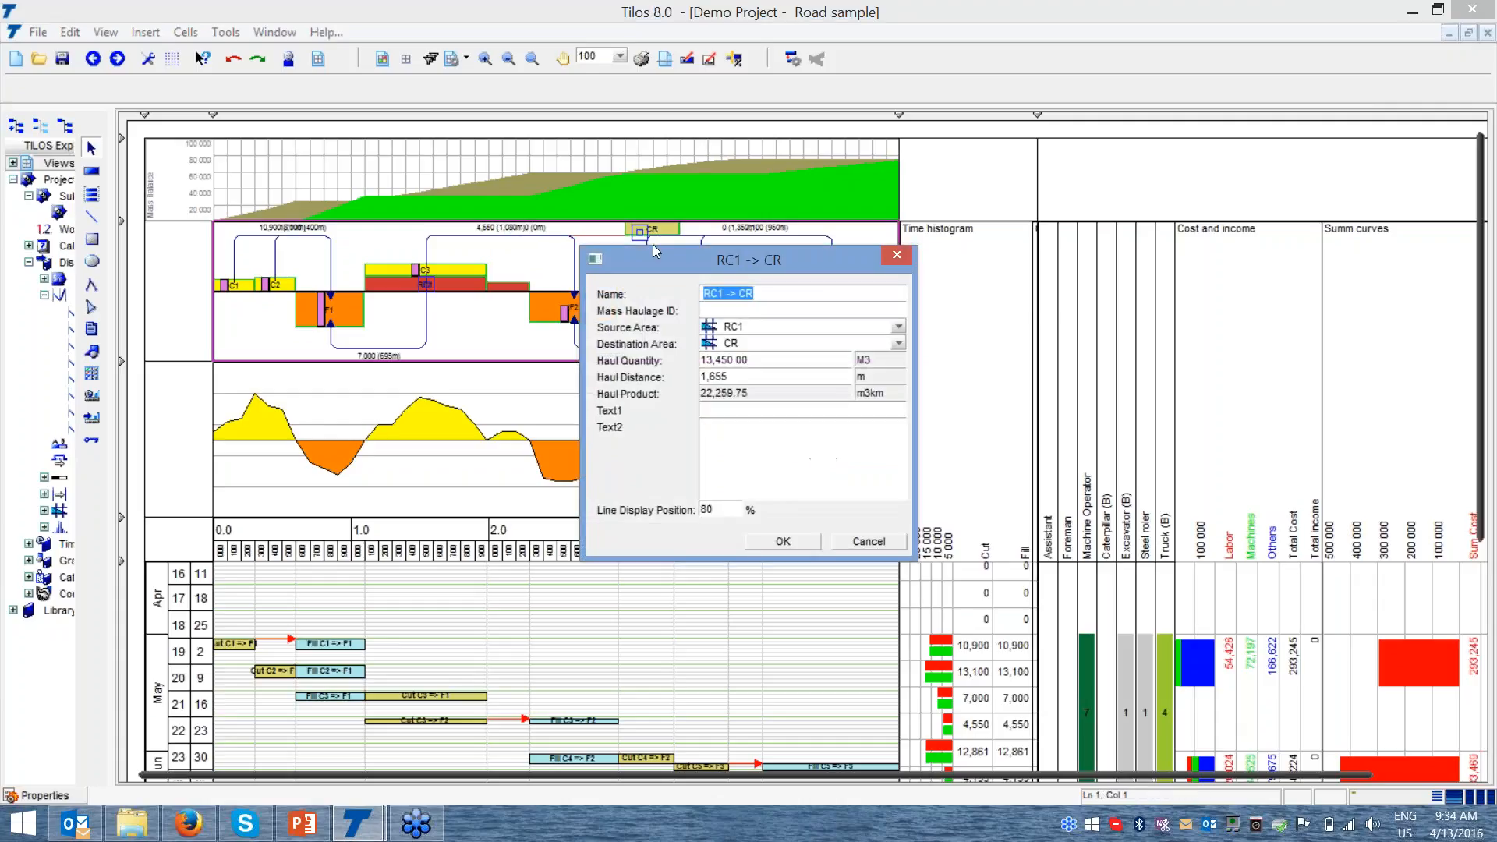
click(783, 541)
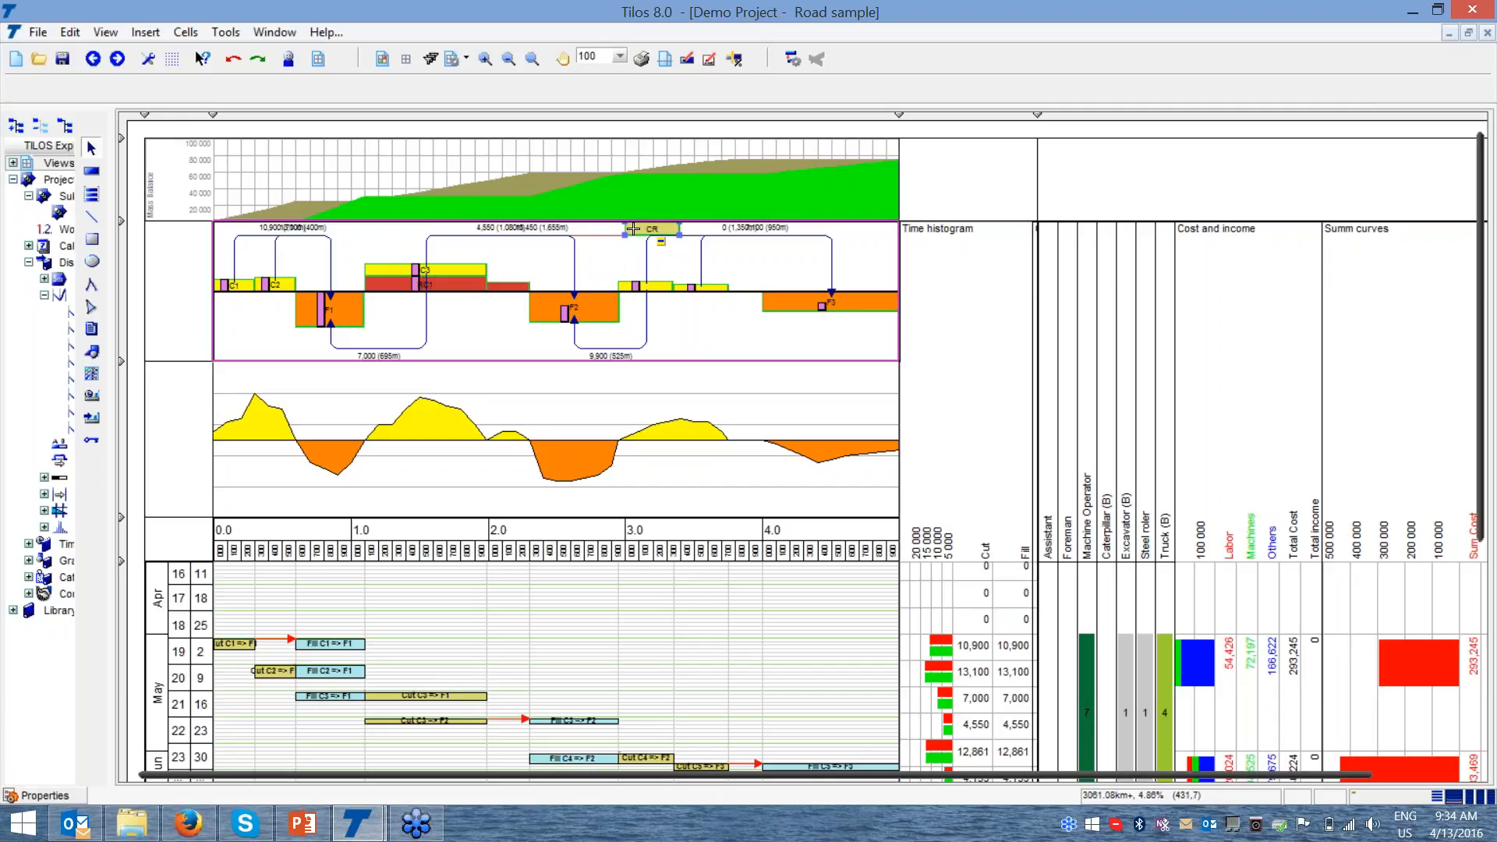
- Create mass haulages from CR to F3 (9,900 m3, 1,300 m) and from RC2 to CR (9,000 m3, 1,055 m), accepting the proposed values
drag(653, 230, 877, 300)
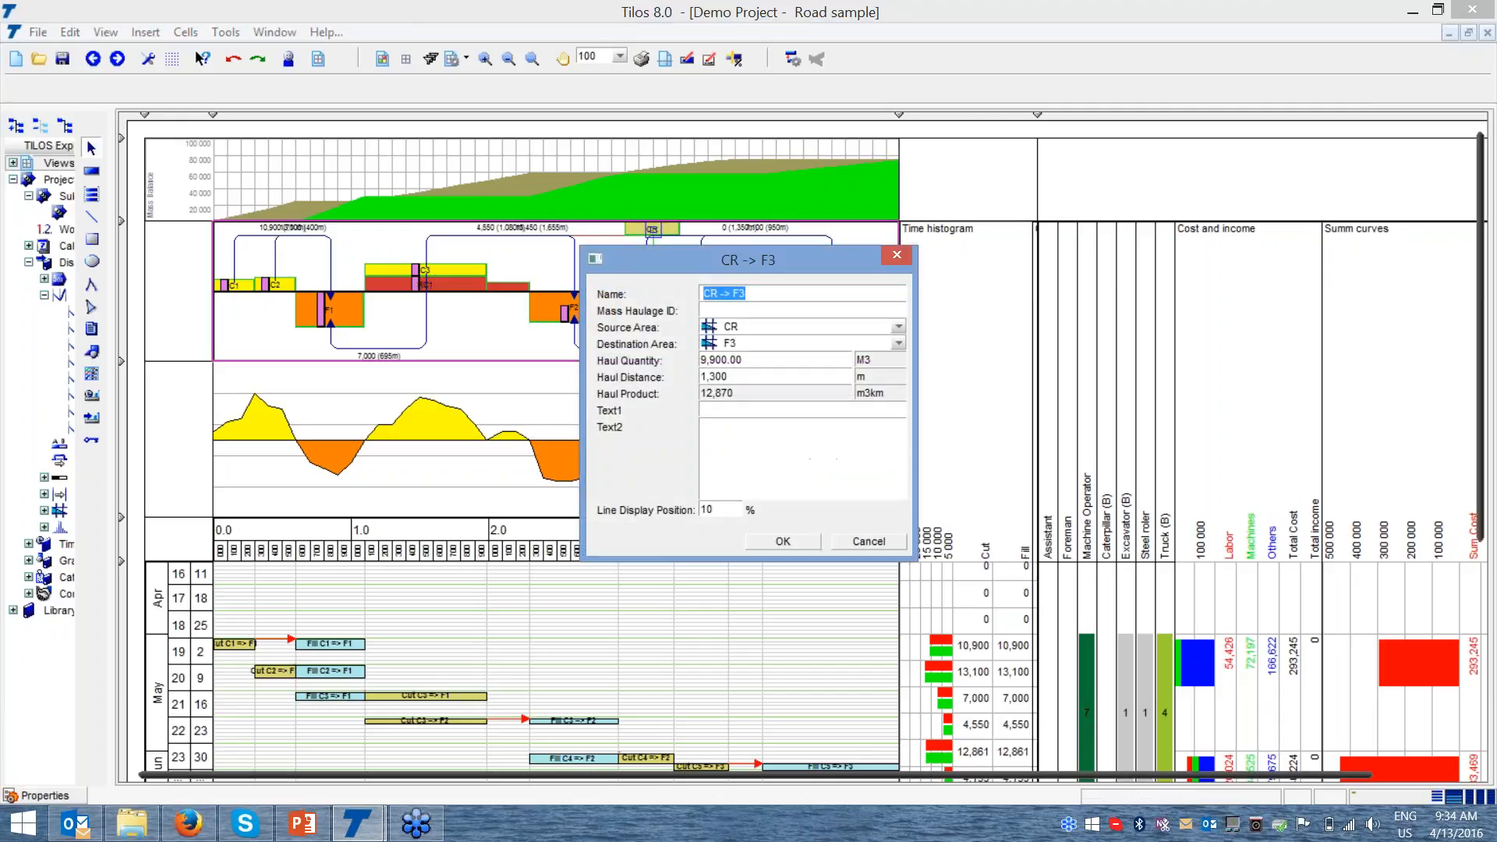
click(782, 542)
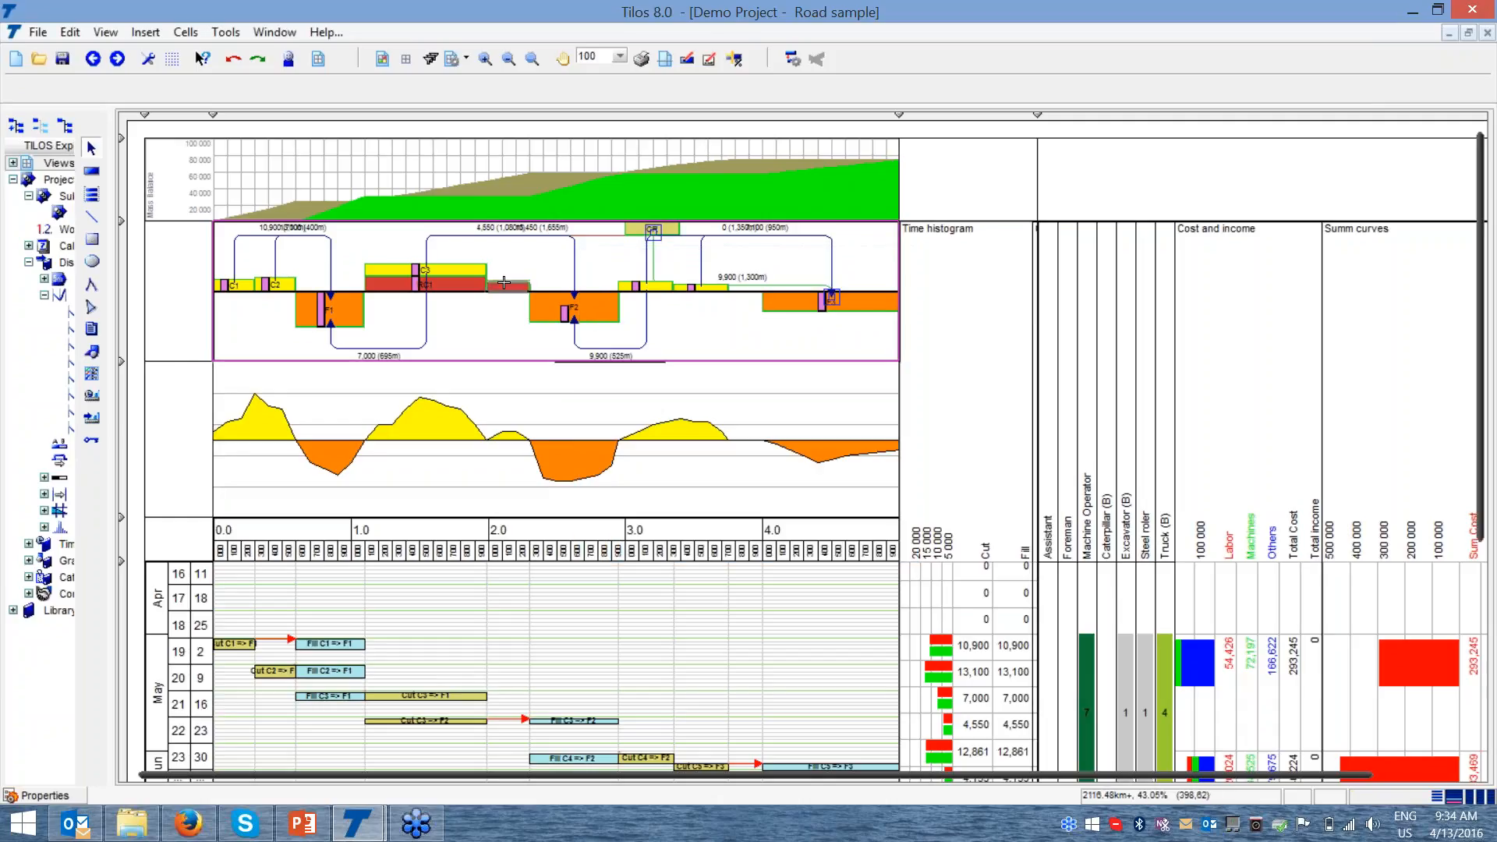
drag(508, 290, 641, 229)
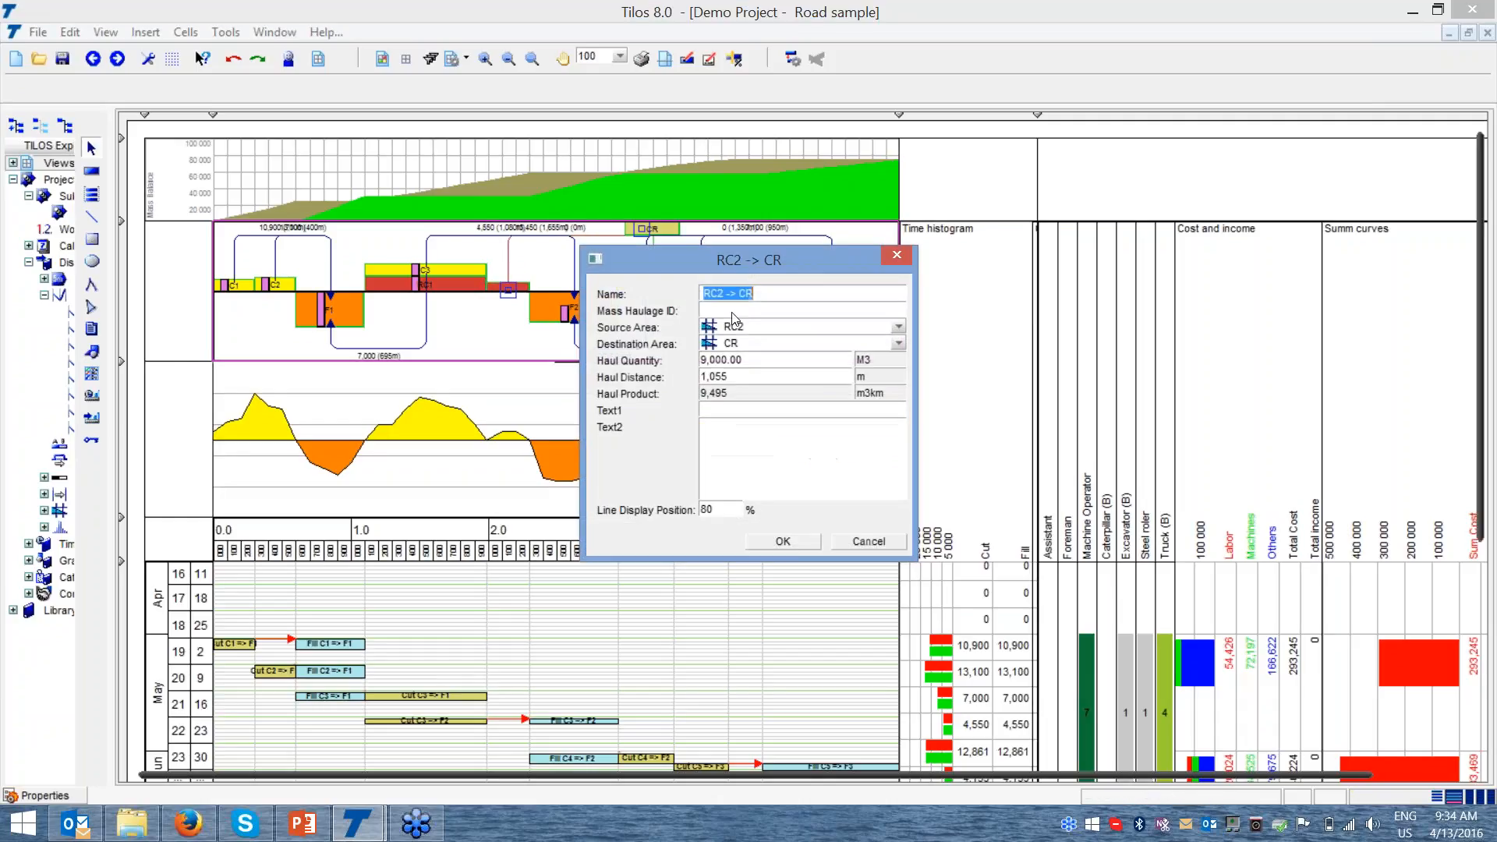
click(783, 542)
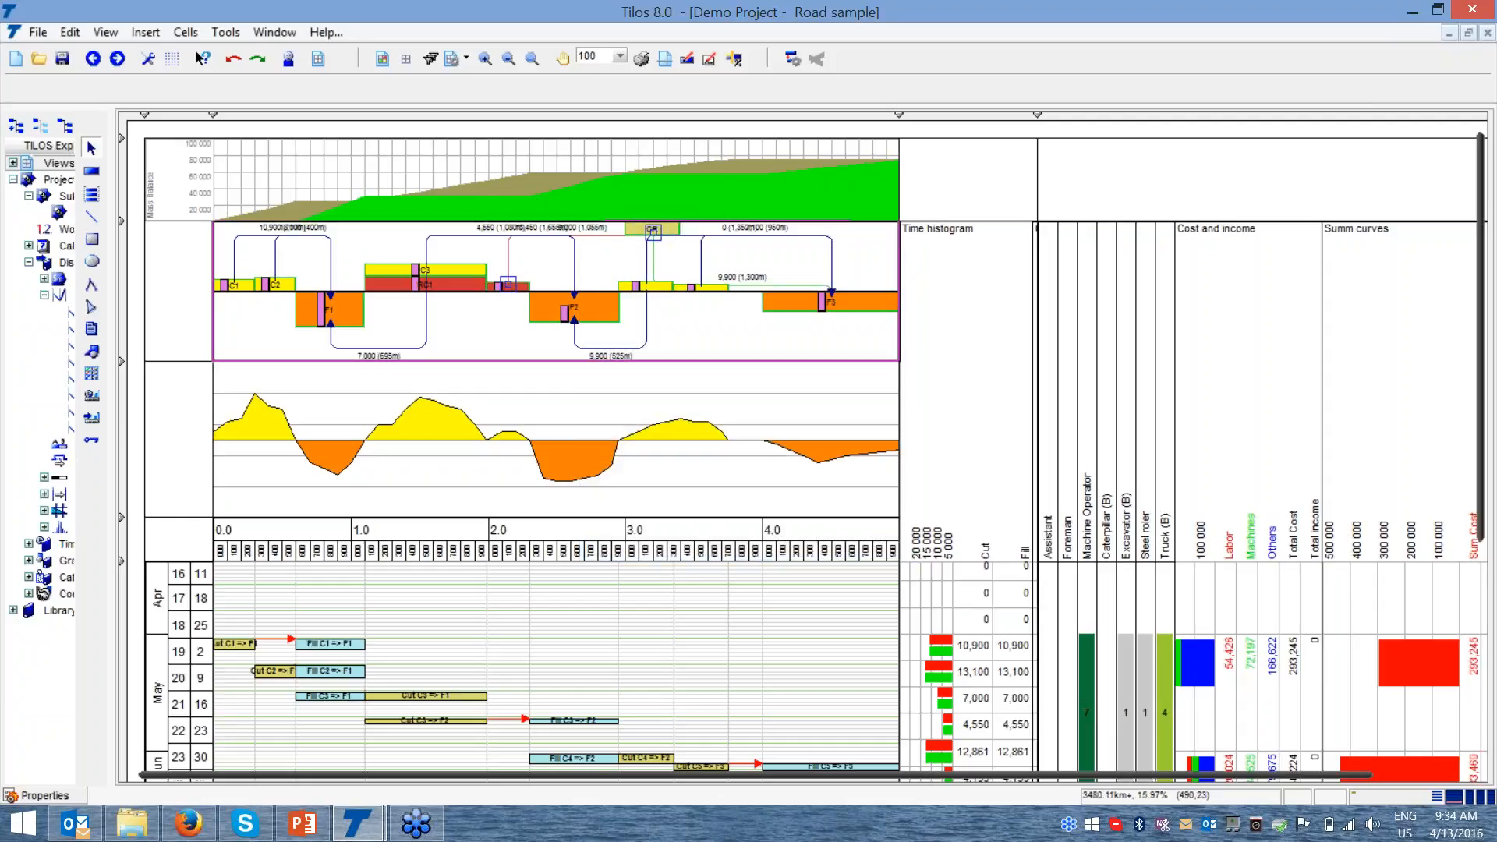
click(895, 148)
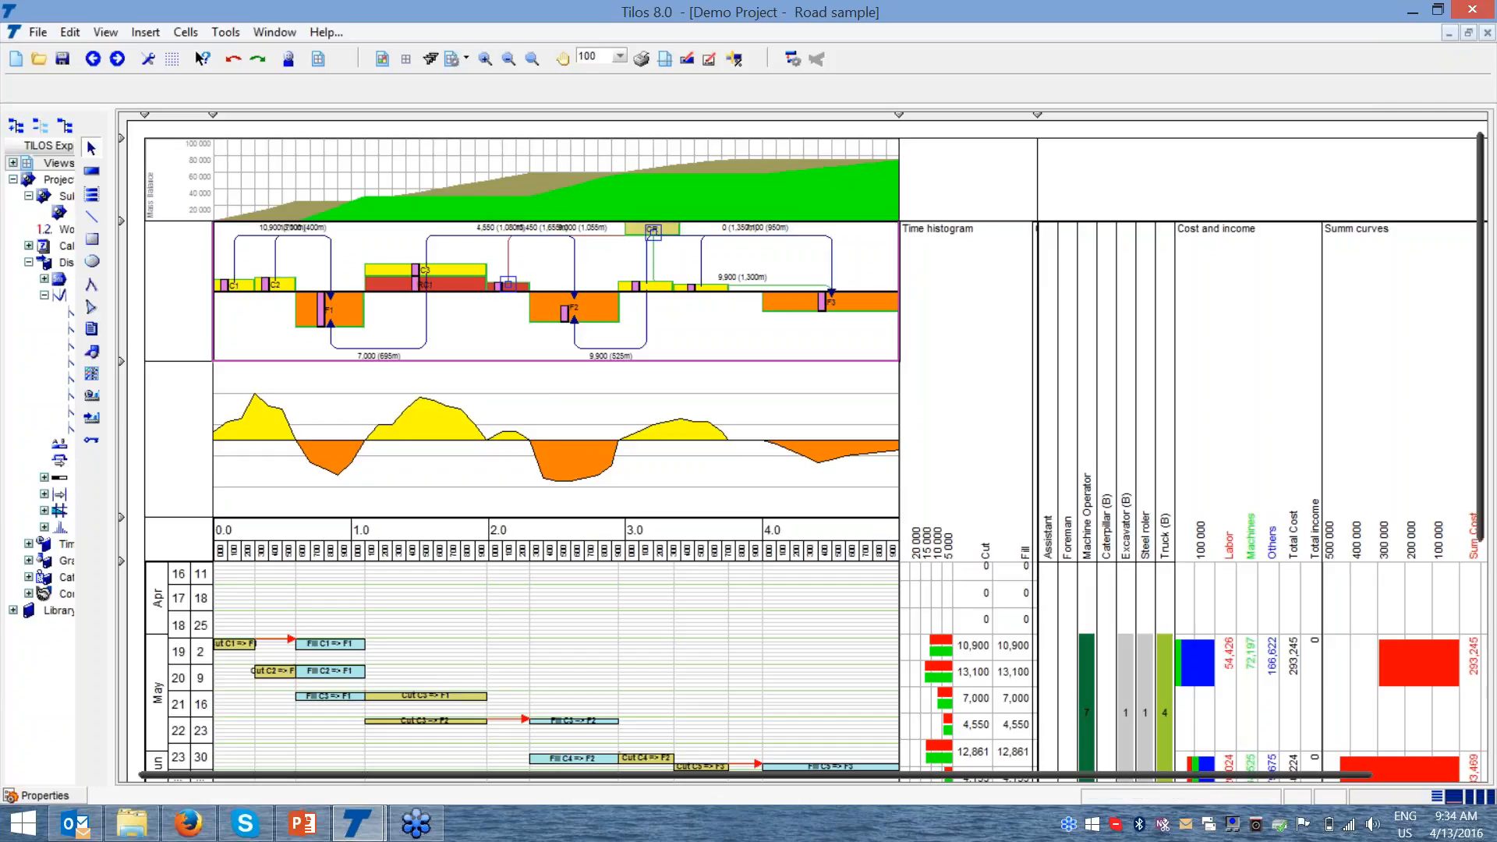
- Widen the TILOS Explorer and expand Views to show the project's available Gantt, integrated, resource and task list views
drag(359, 148, 362, 148)
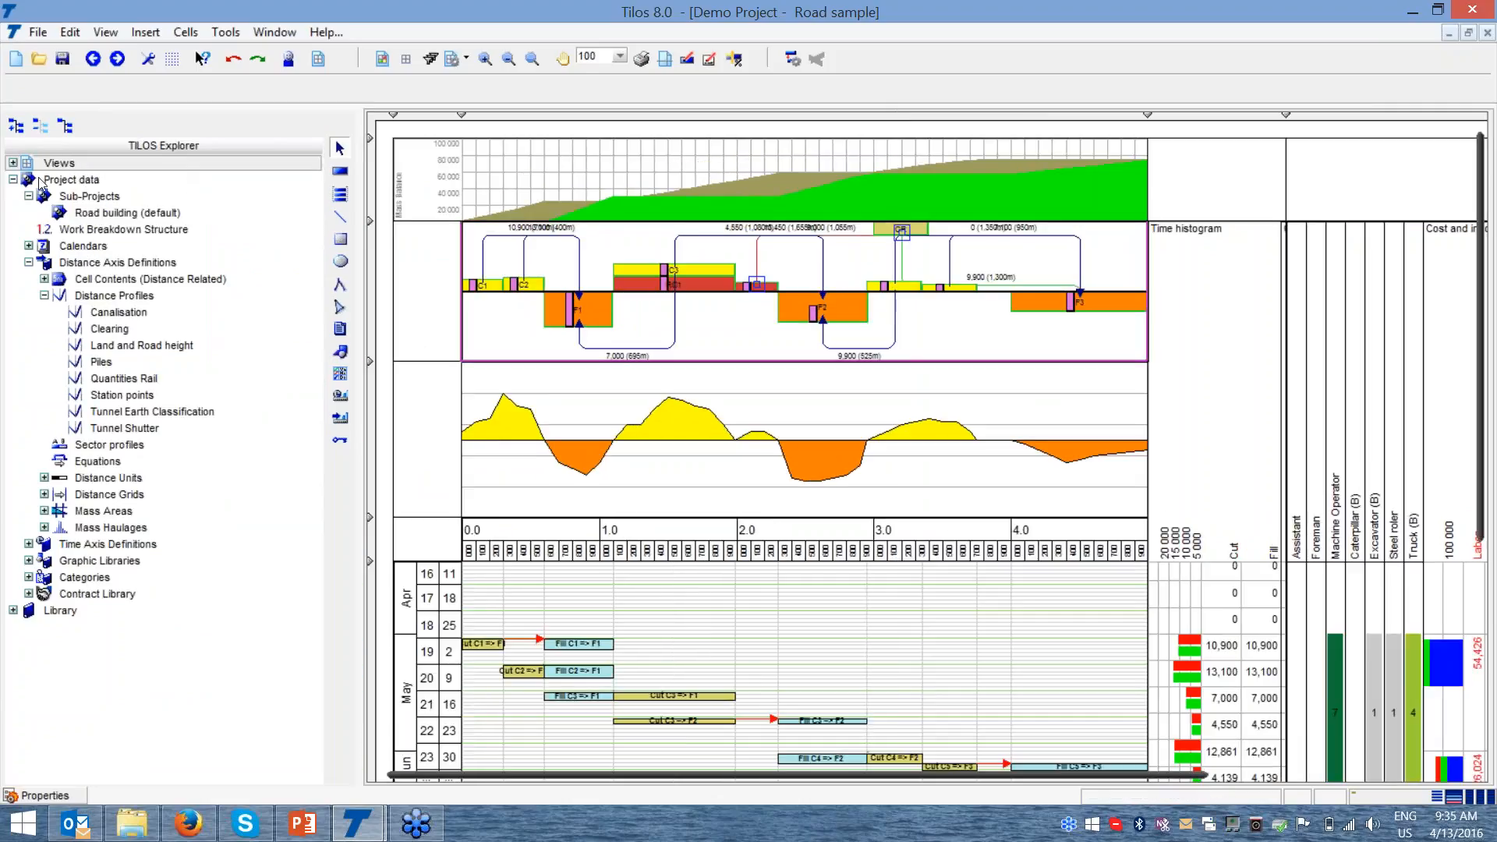
click(14, 164)
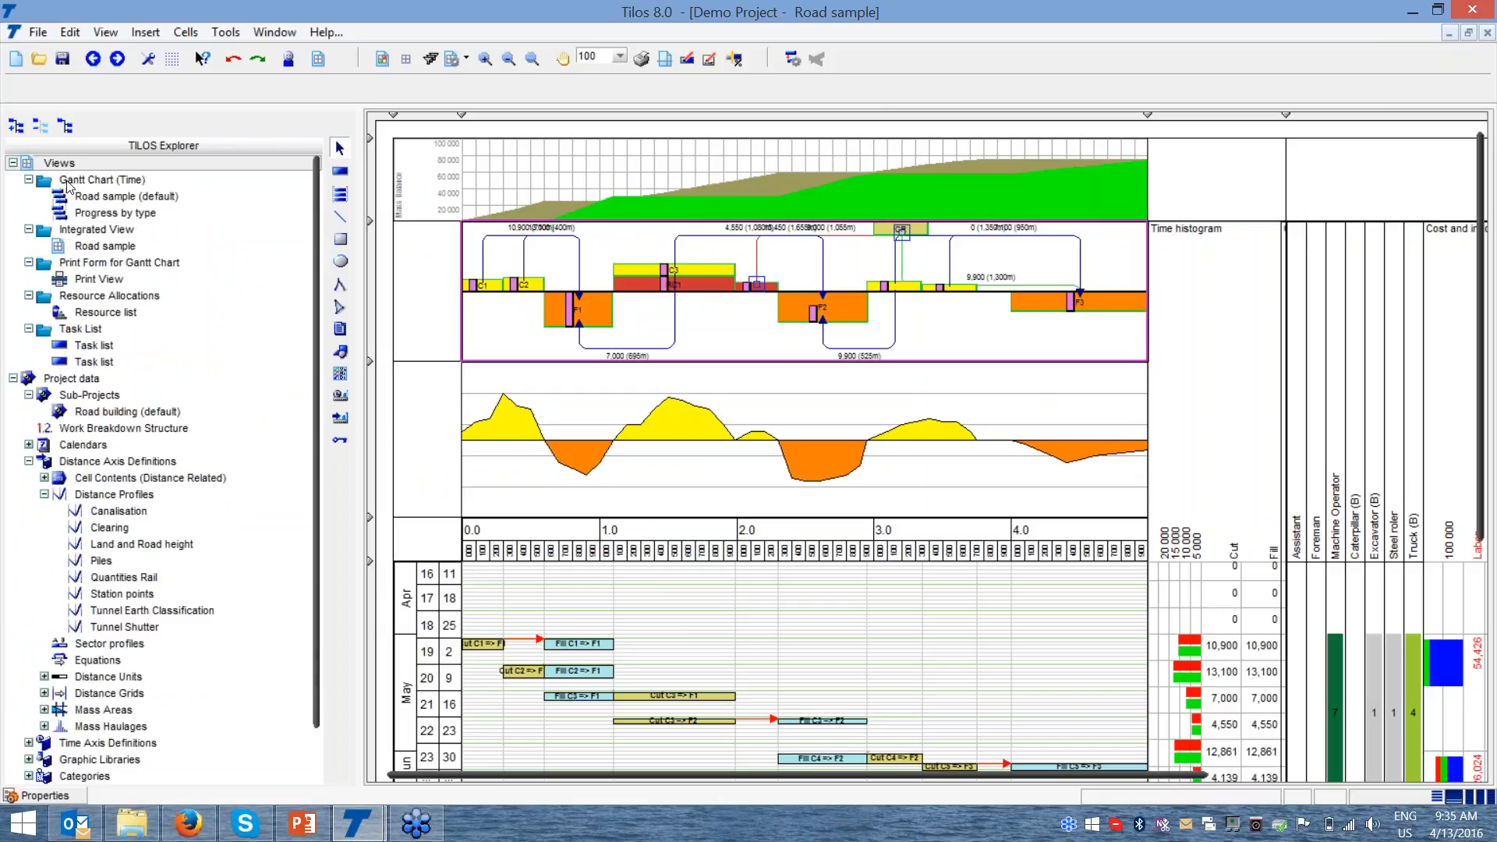
click(108, 202)
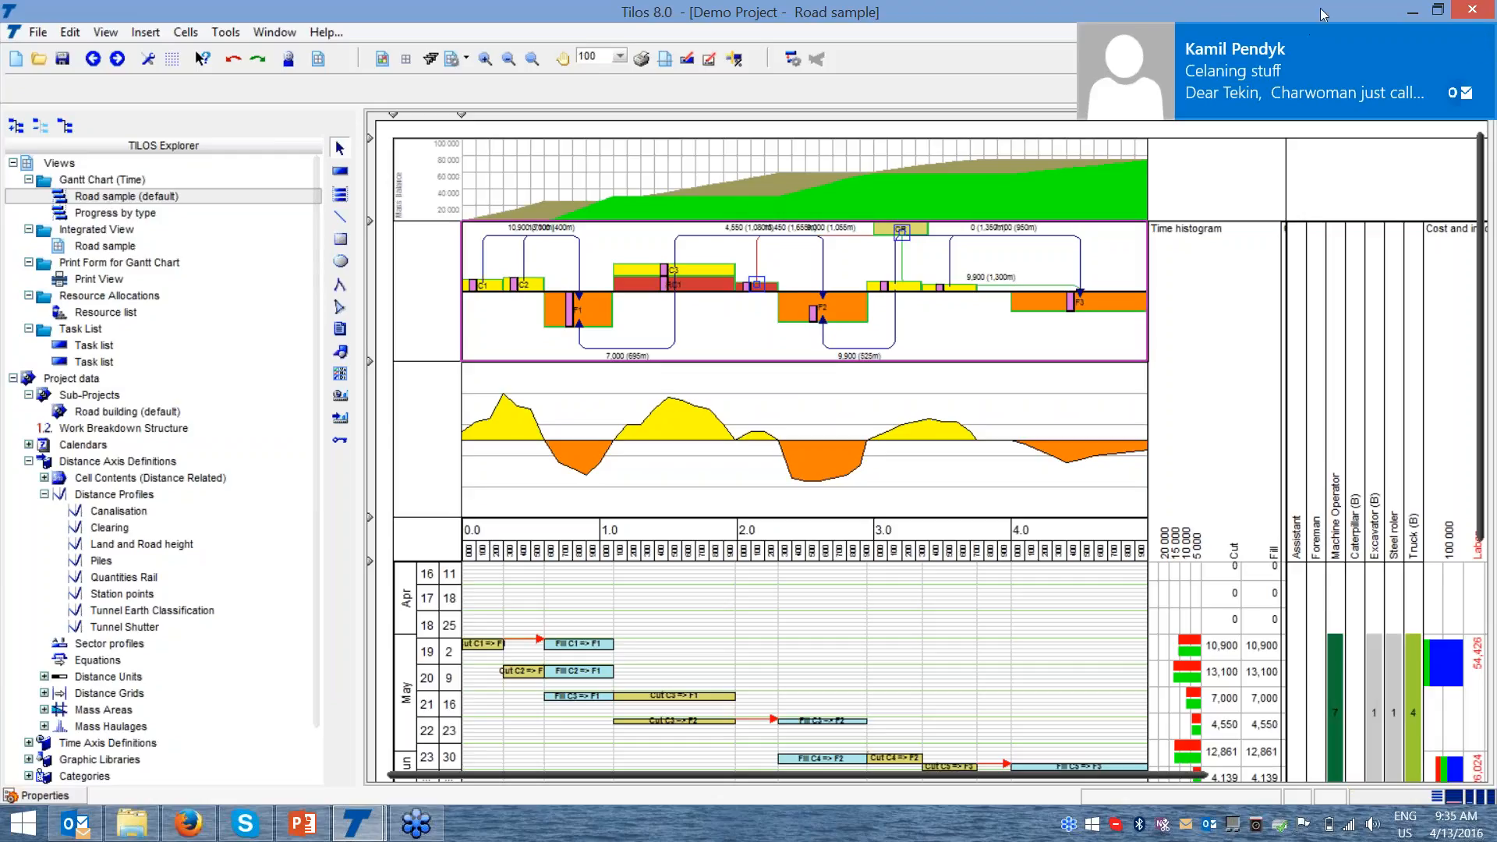
click(1487, 42)
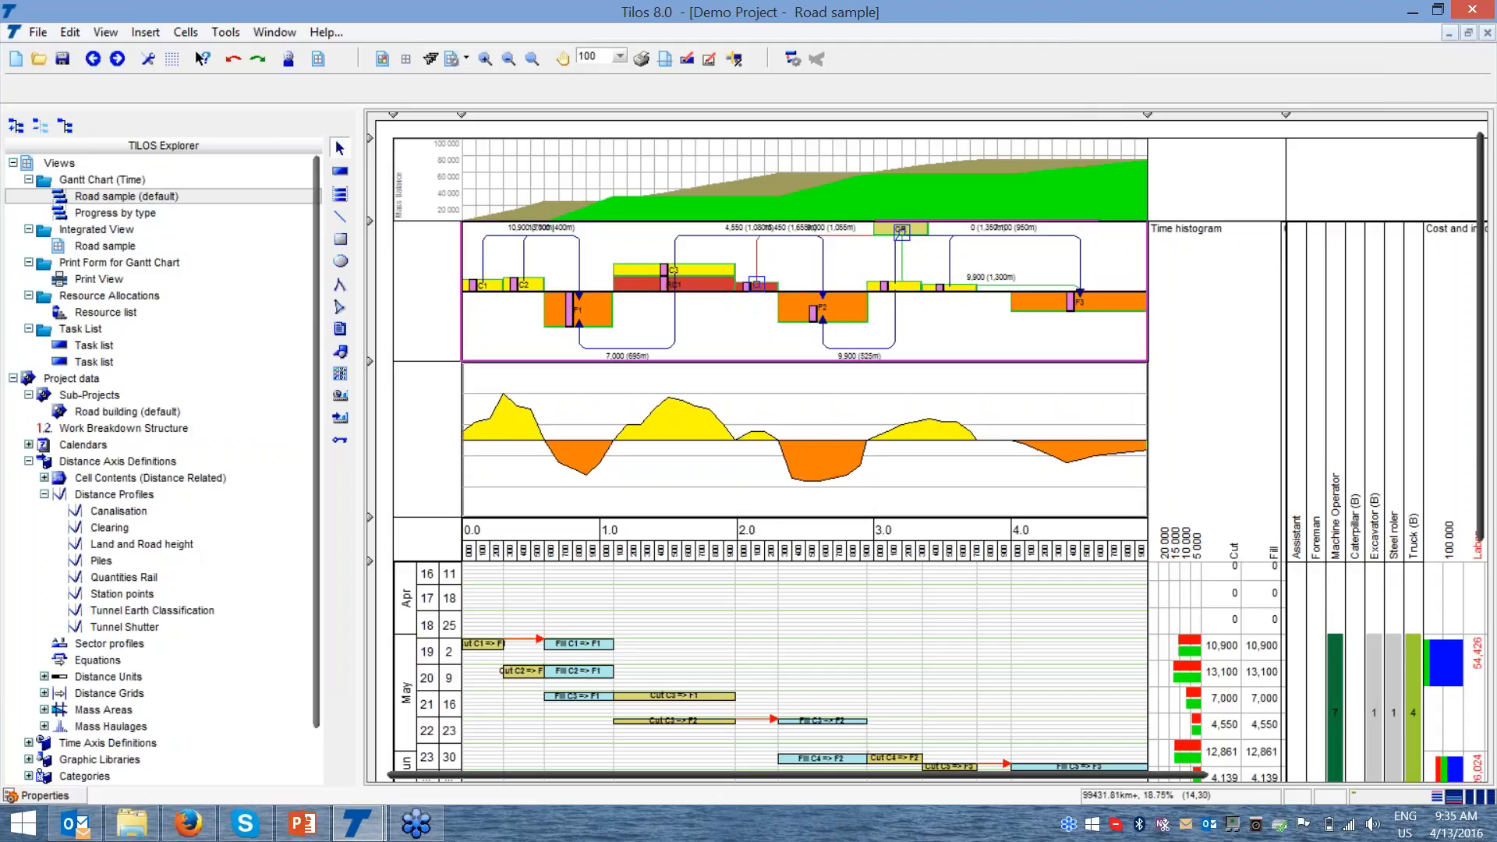
- Switch to the 03 Mass Haulage Sample with Progress project and enlarge it to 150% to examine the actual and baseline quantities
click(360, 827)
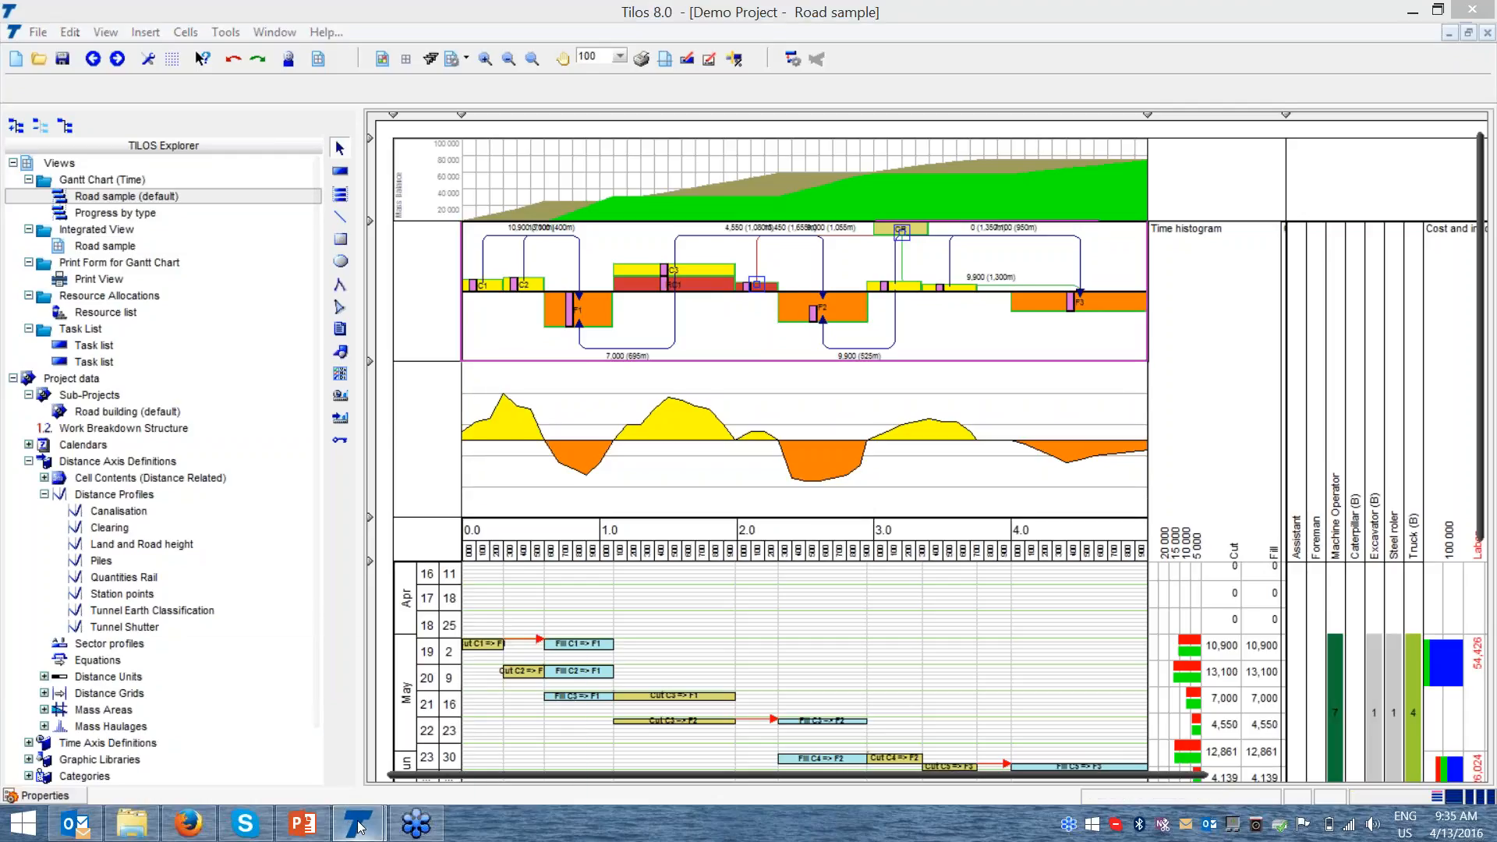
mouse_move(360, 827)
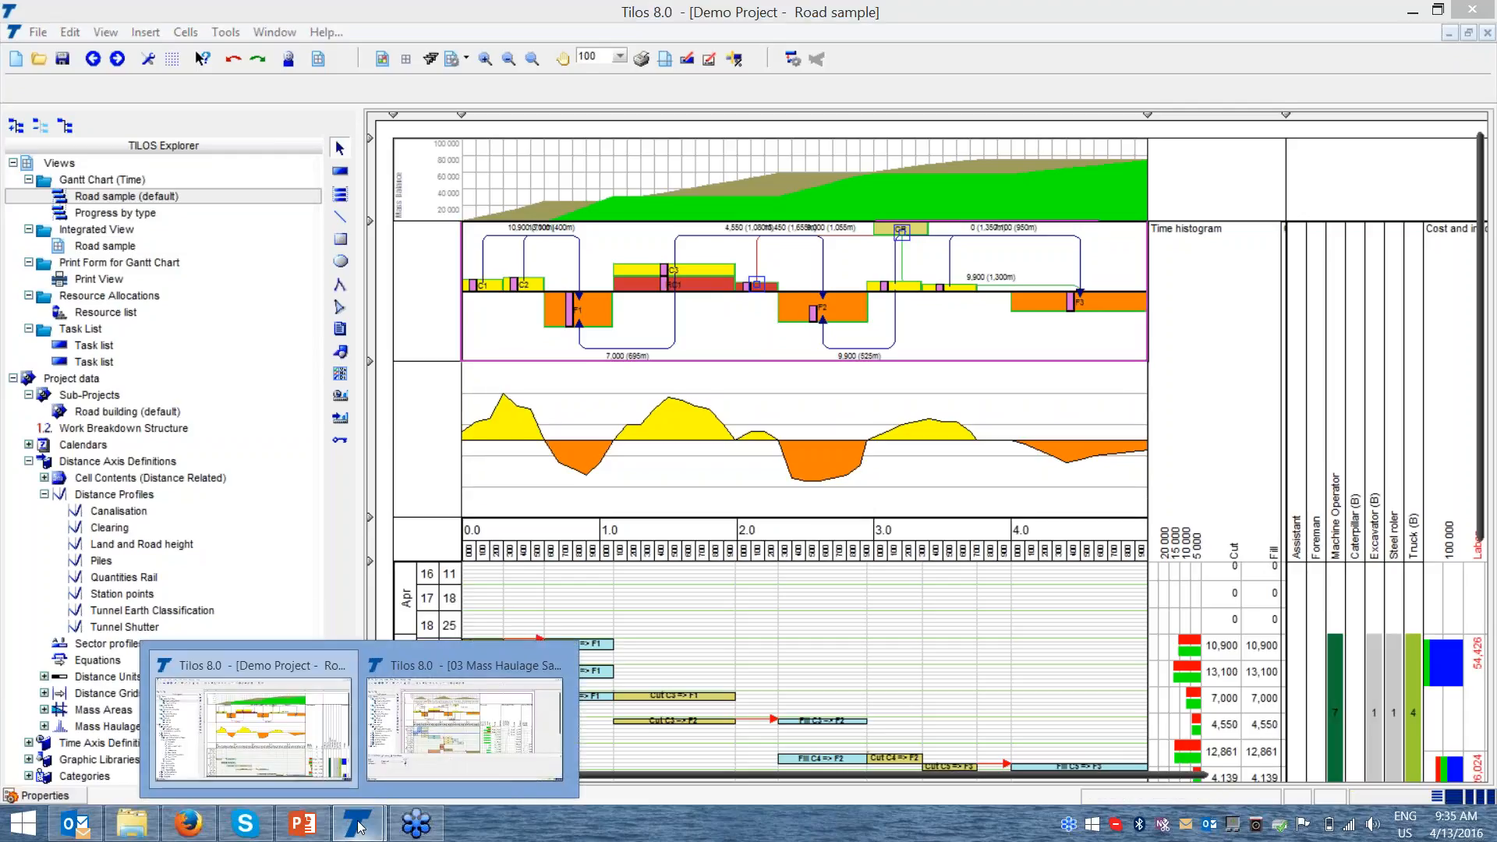
click(464, 721)
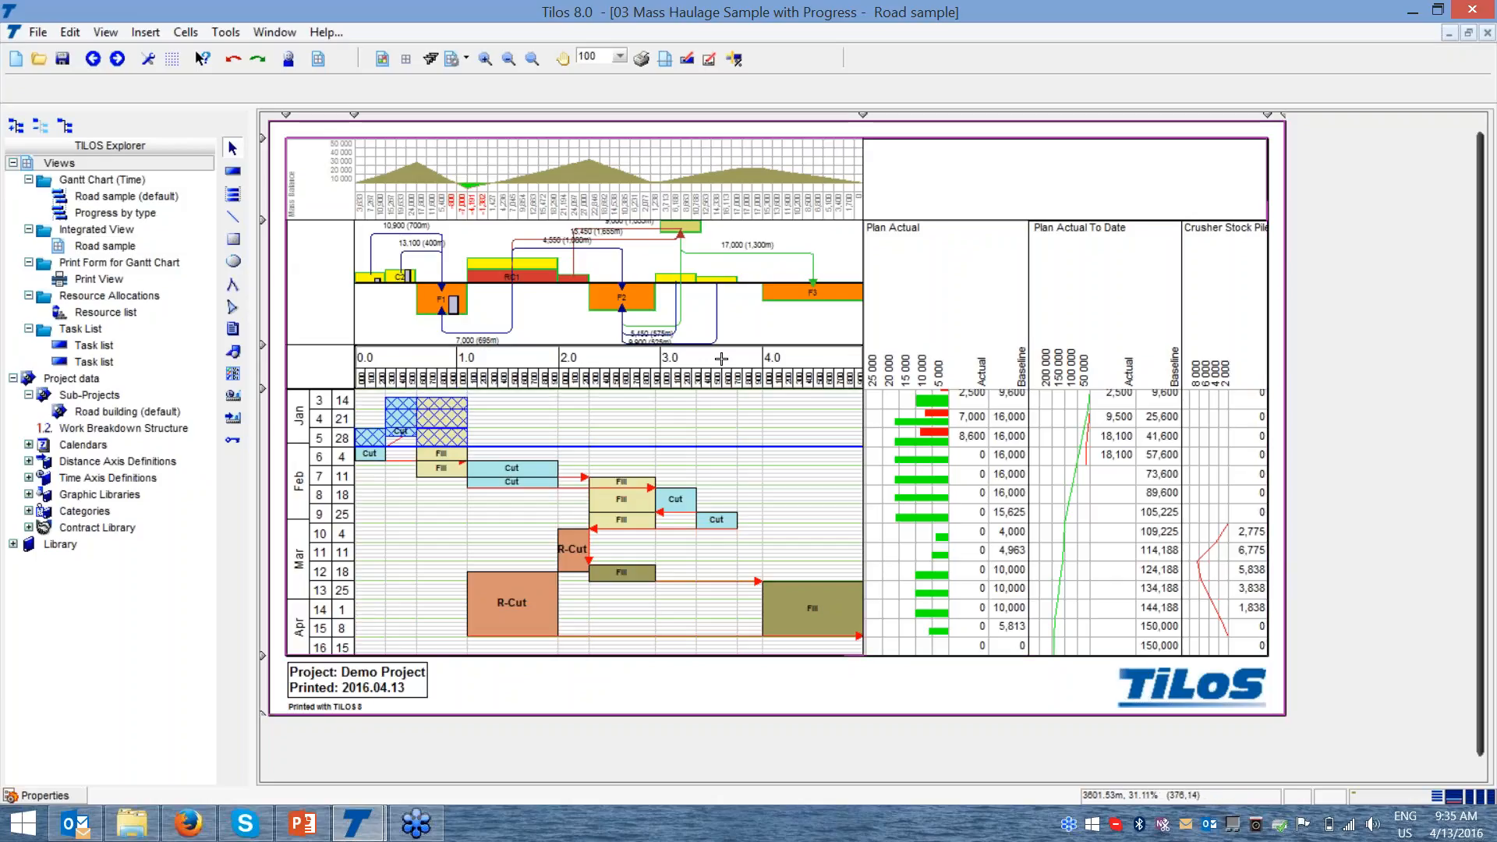
click(485, 59)
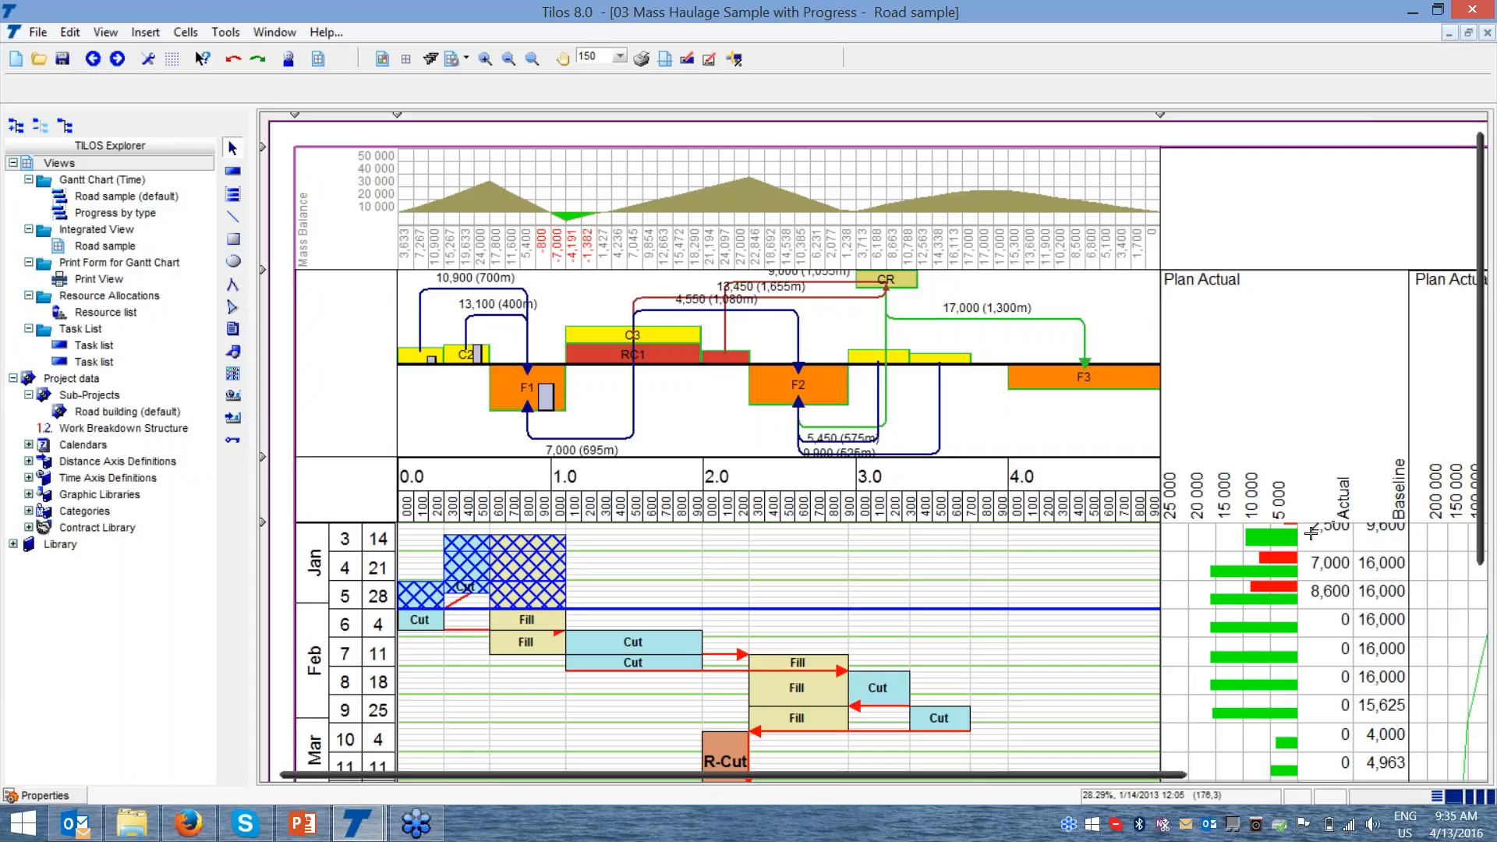
key(ctrl)
key(ctrl)
- Close the Outlook window while keeping the mass haulage sample on screen
right_click(100, 833)
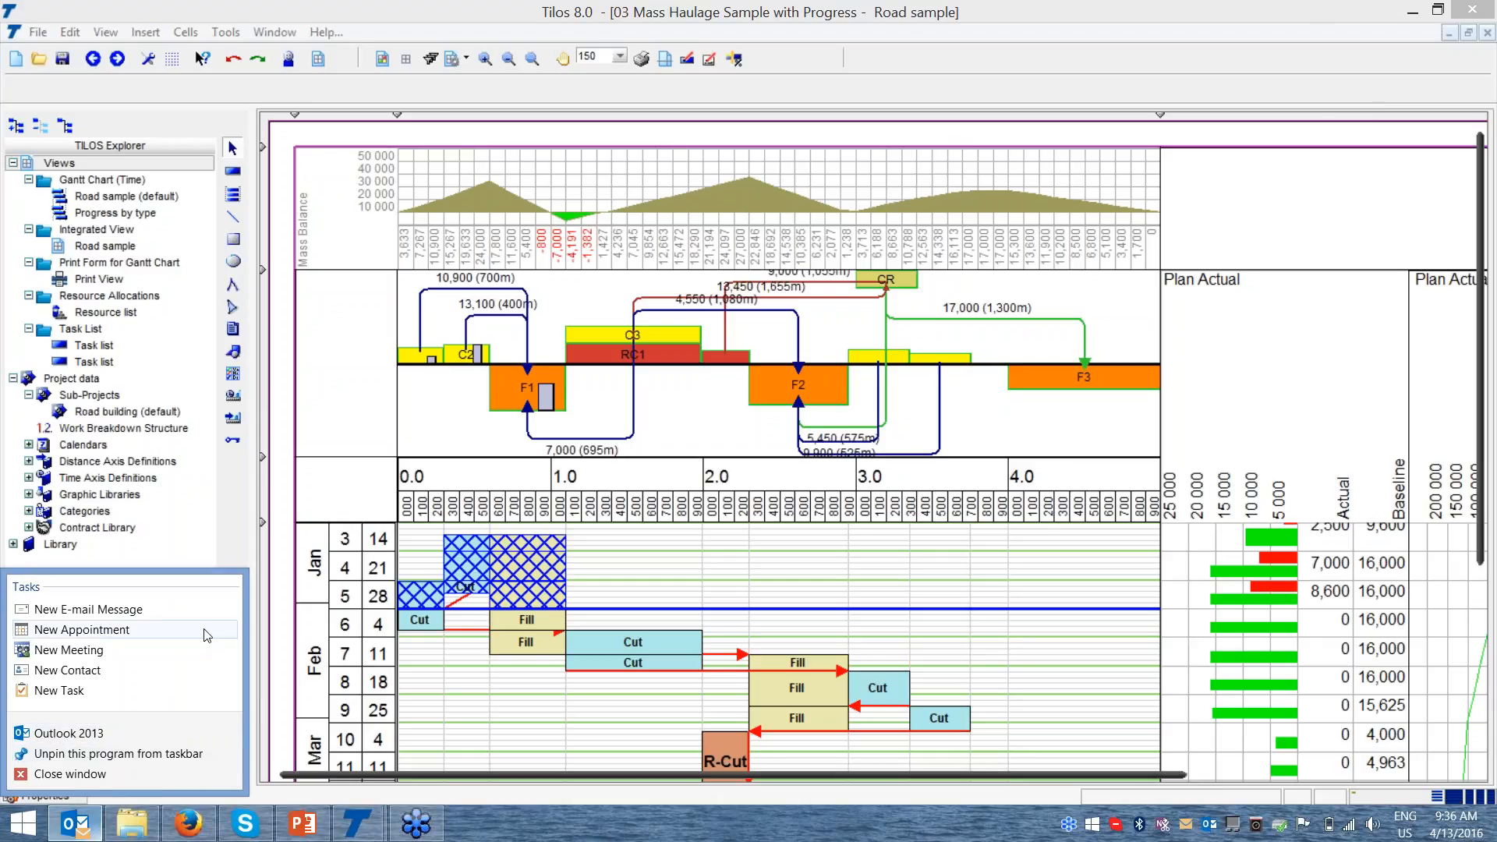
click(122, 775)
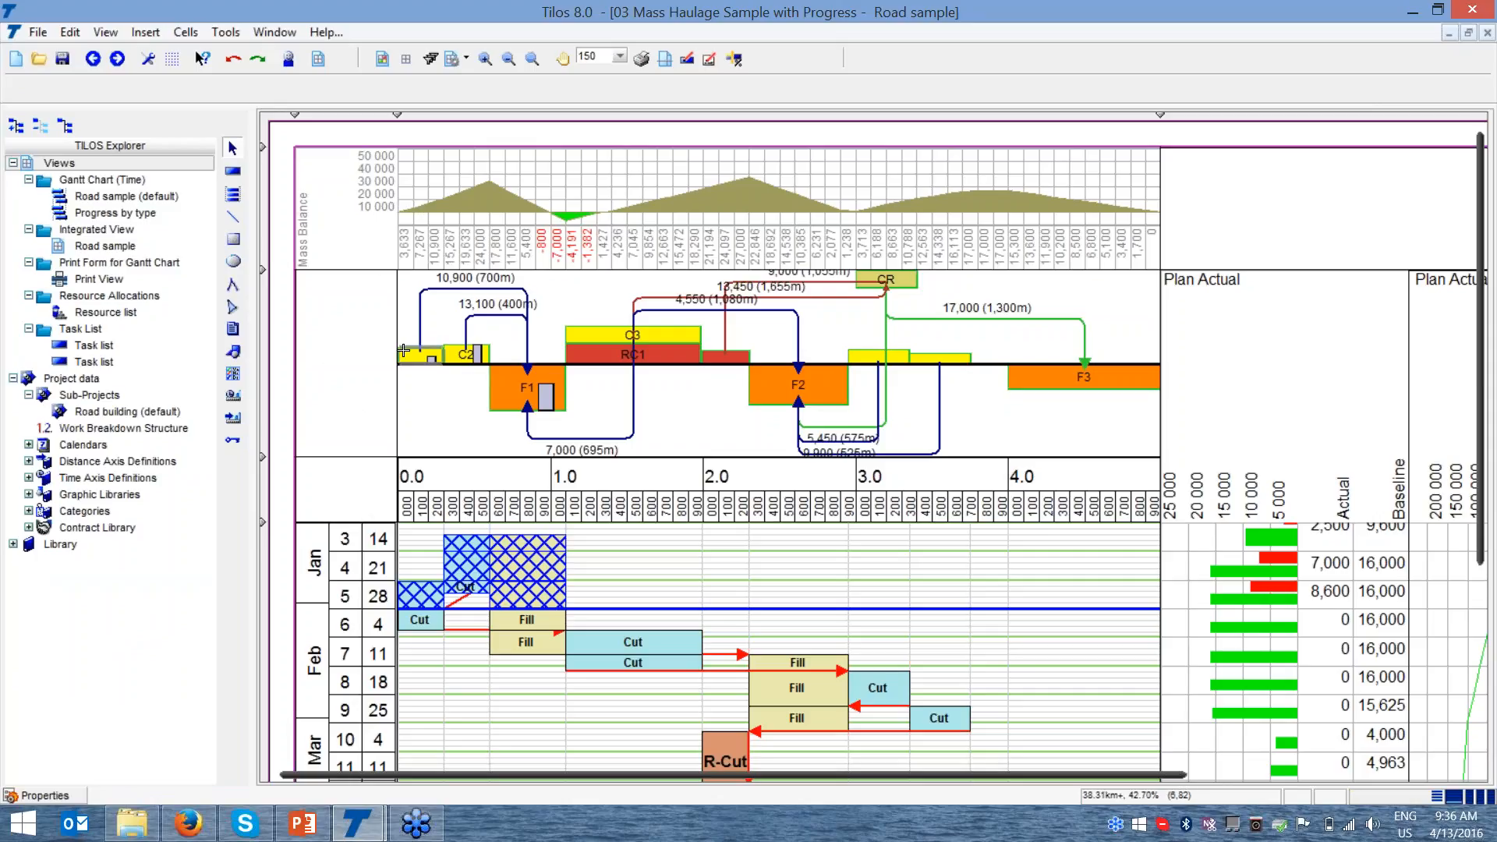
key(ctrl)
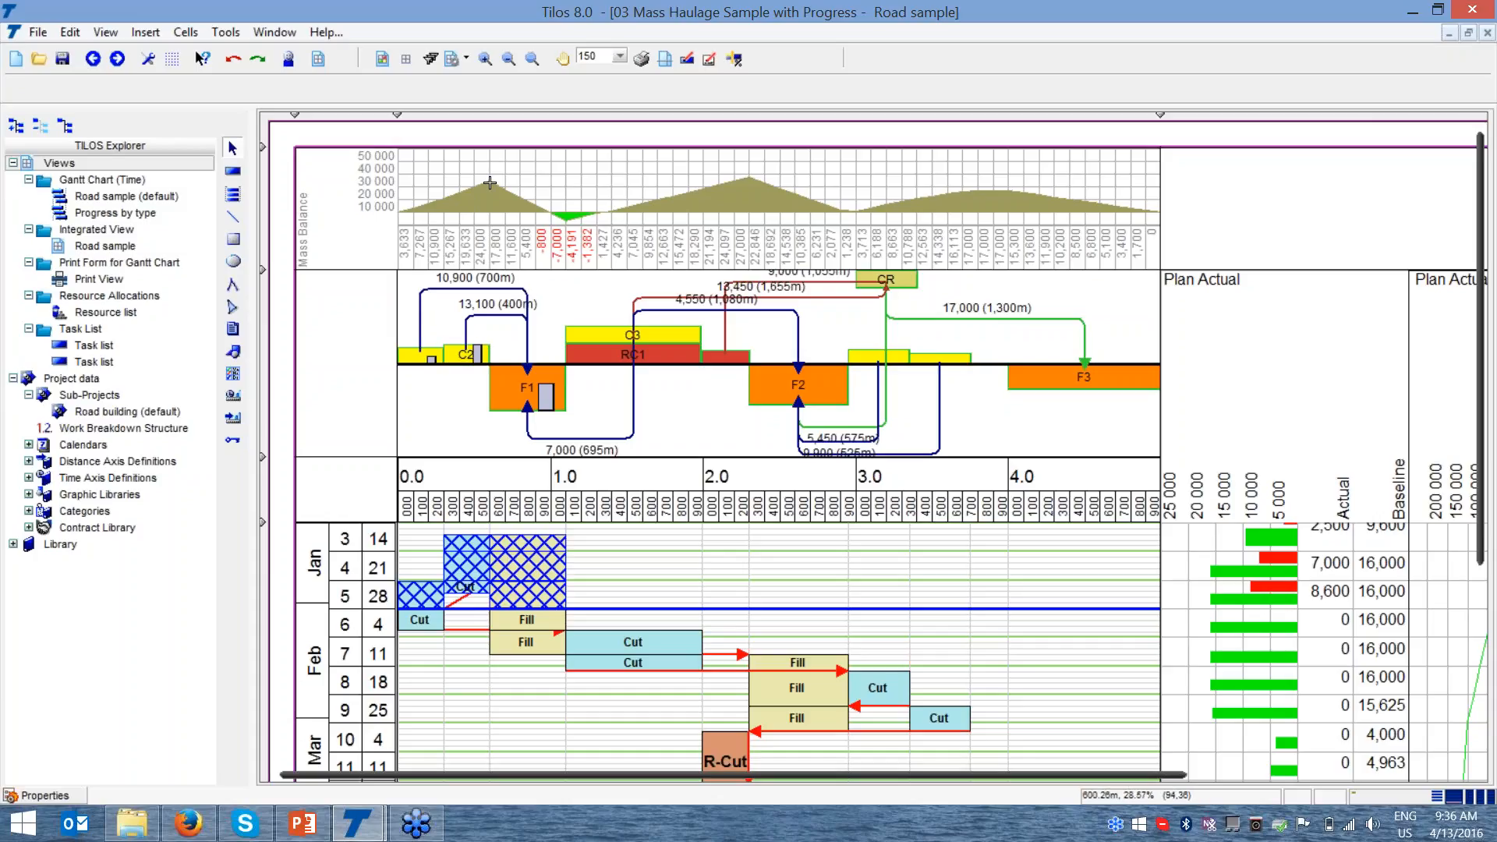
key(ctrl)
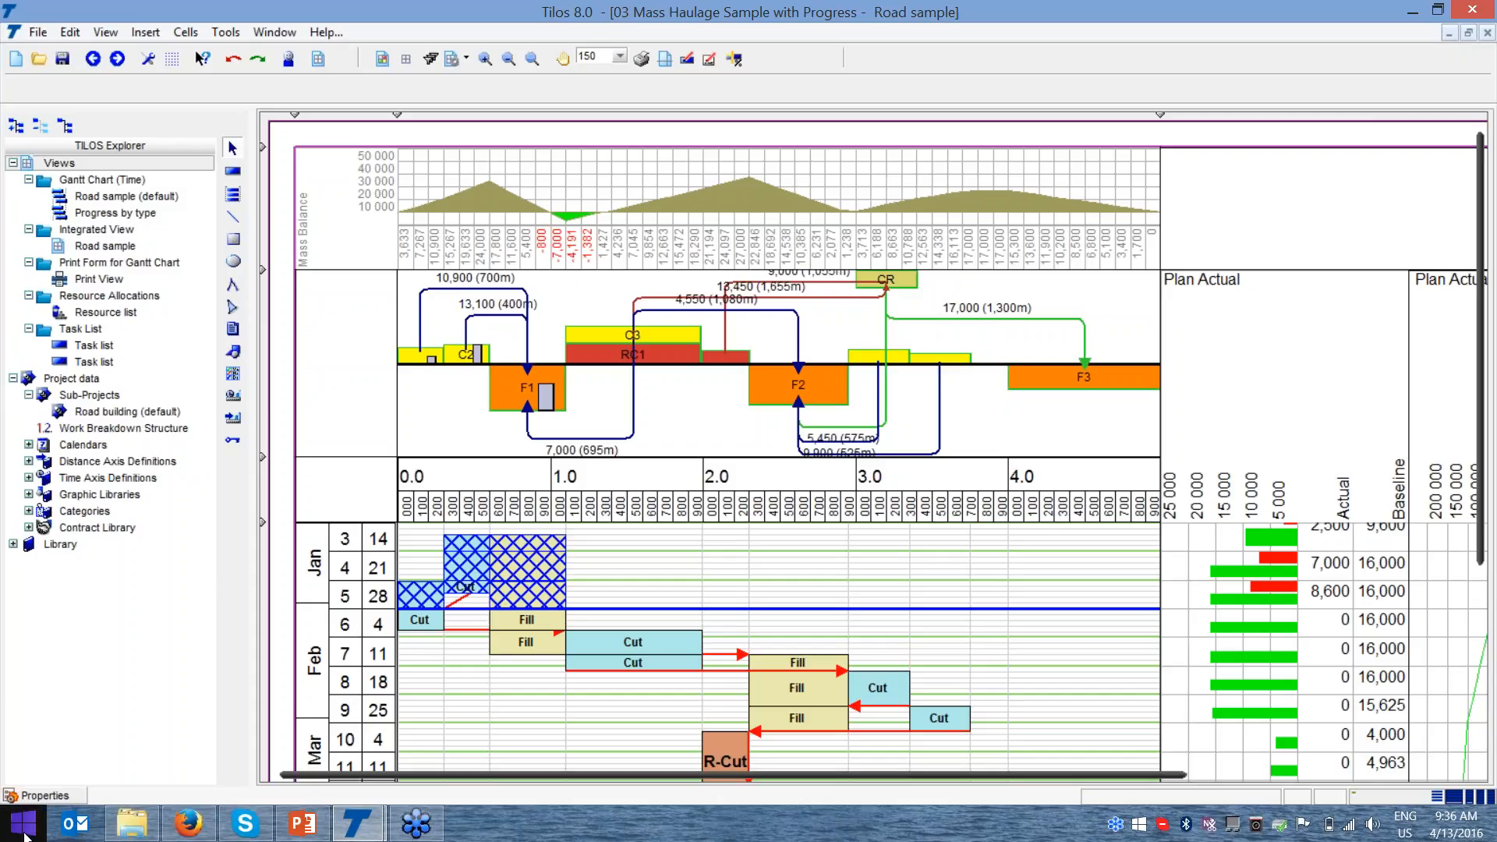
- Search Windows for "progre", launch Tilos ProgressMap and switch to its window
key(super)
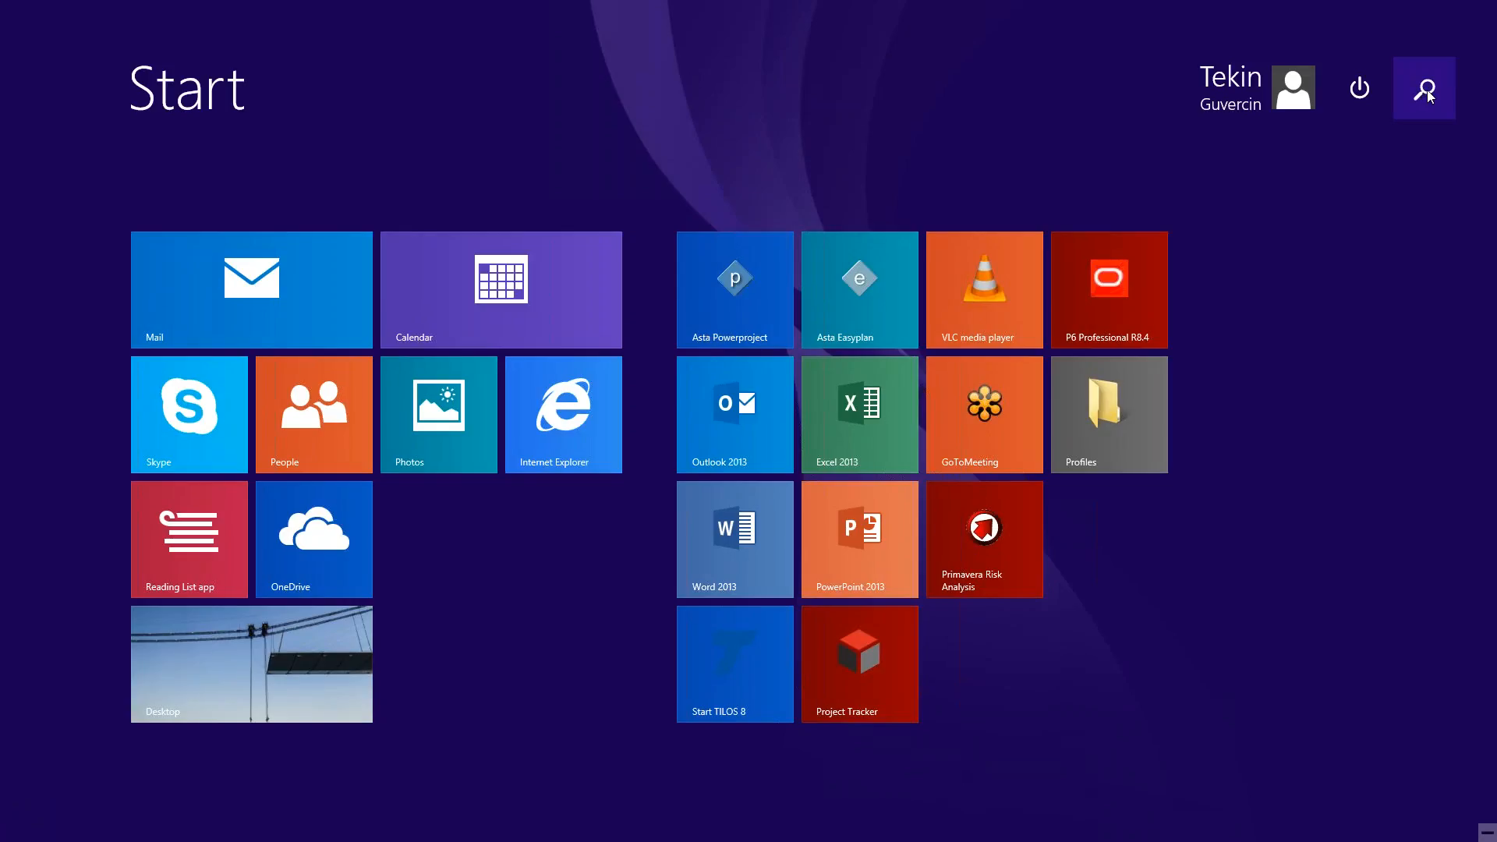
click(1427, 94)
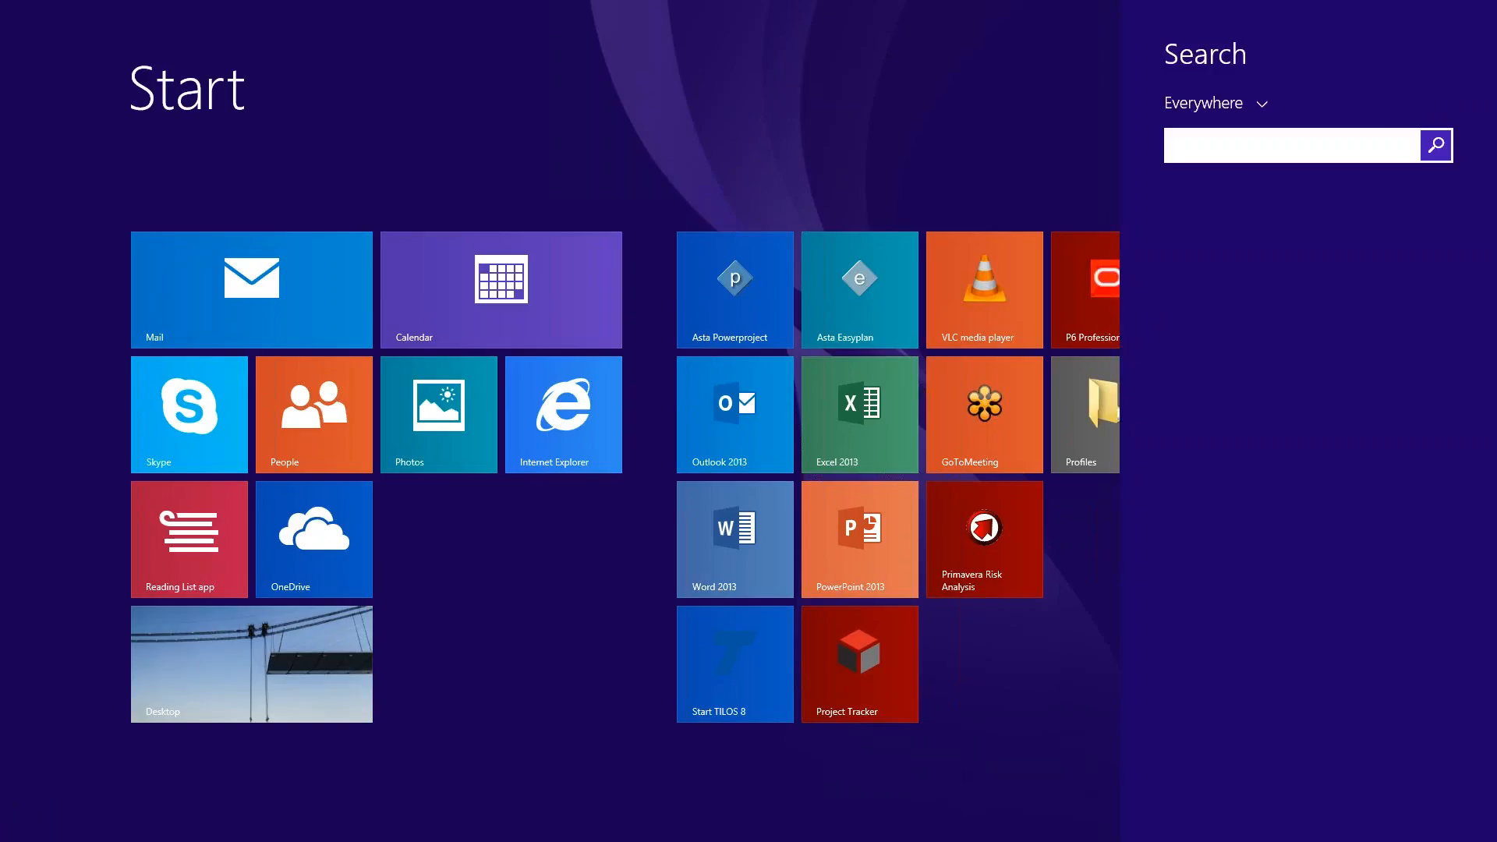
text(progree)
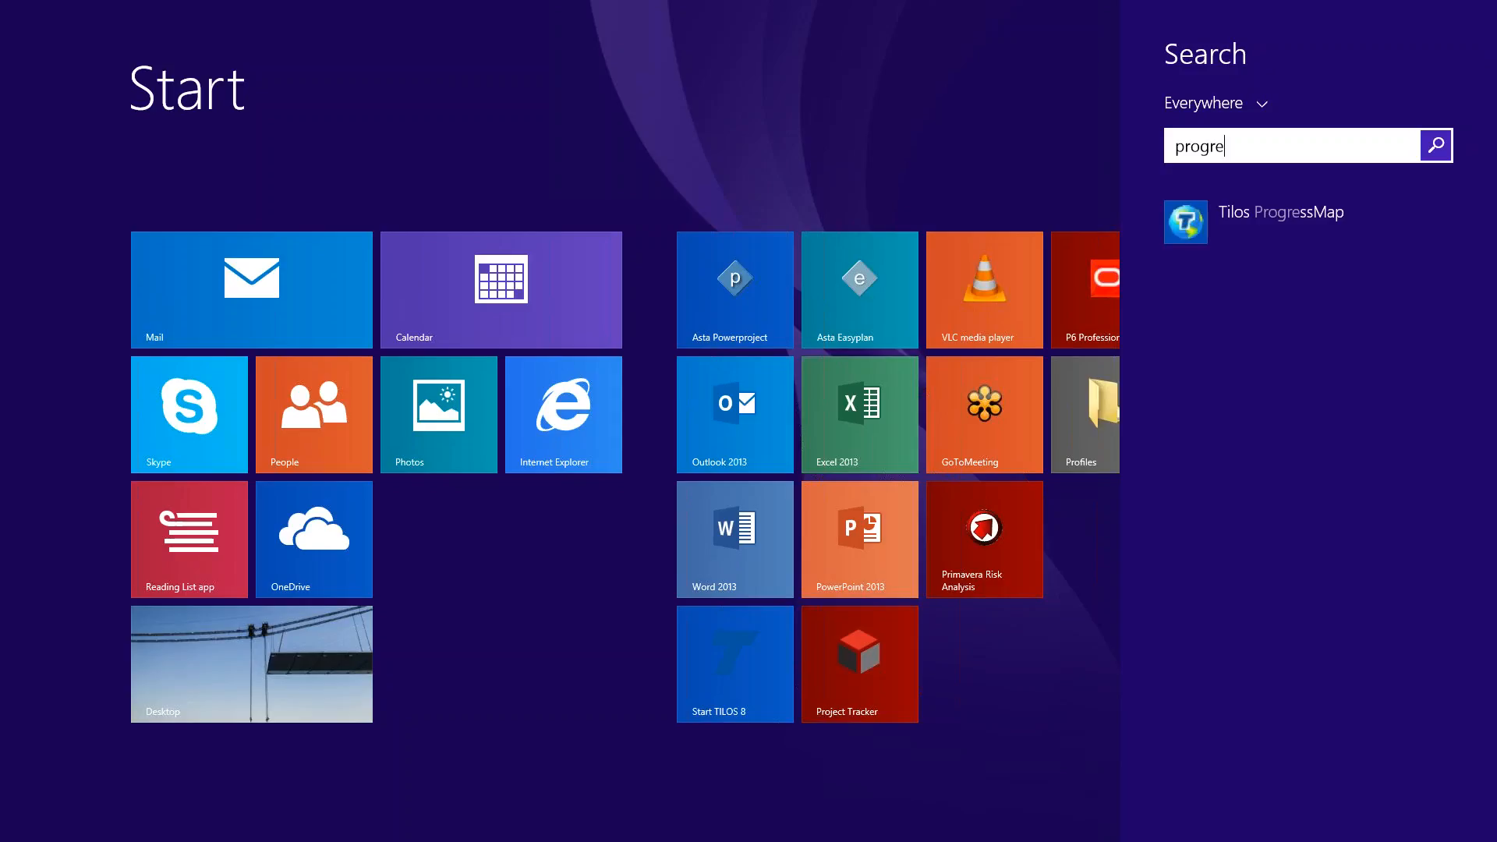
click(1247, 213)
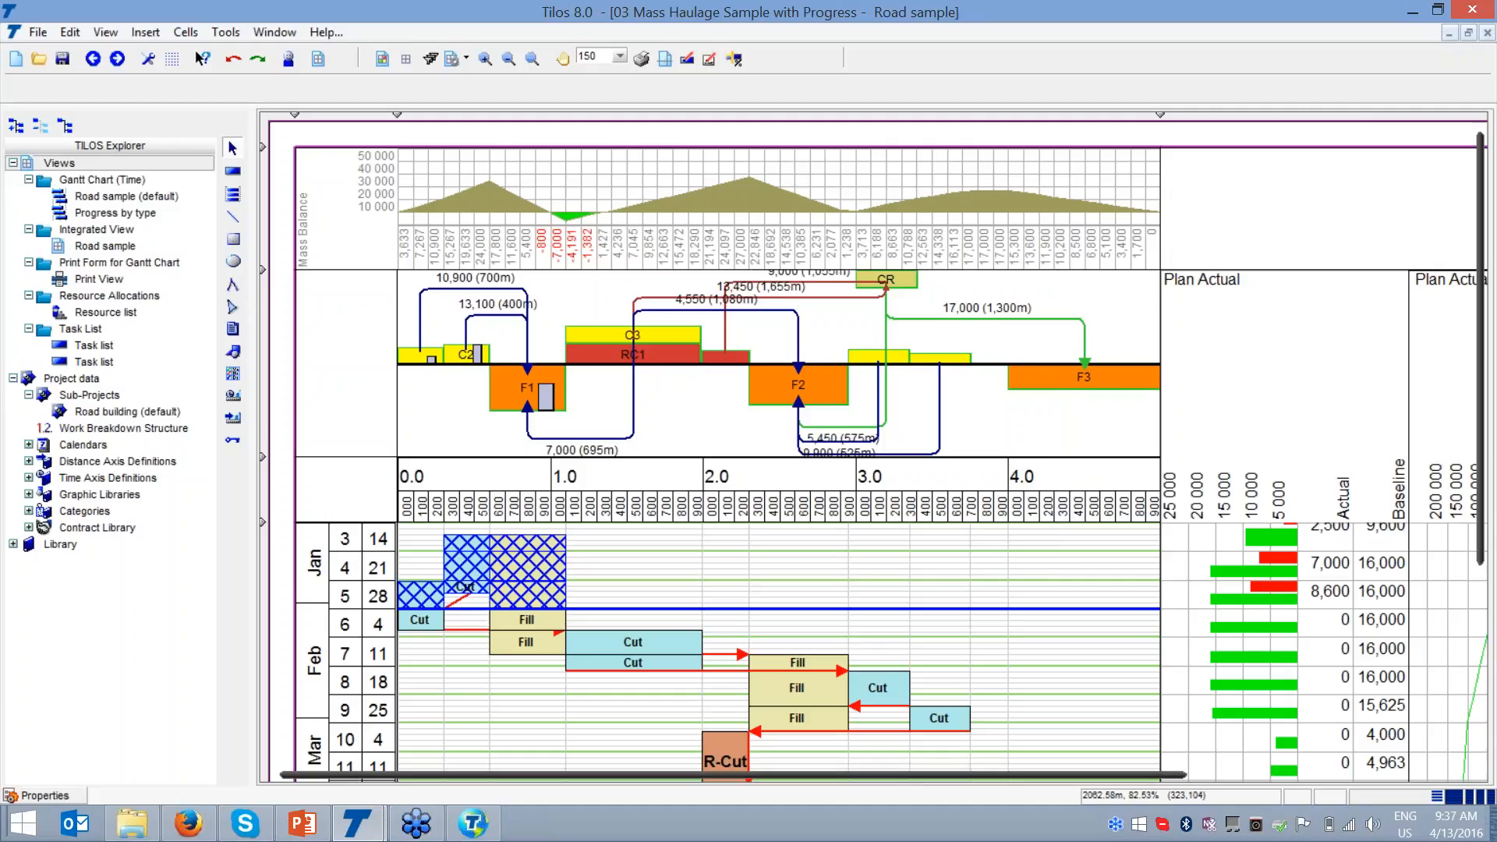
click(474, 831)
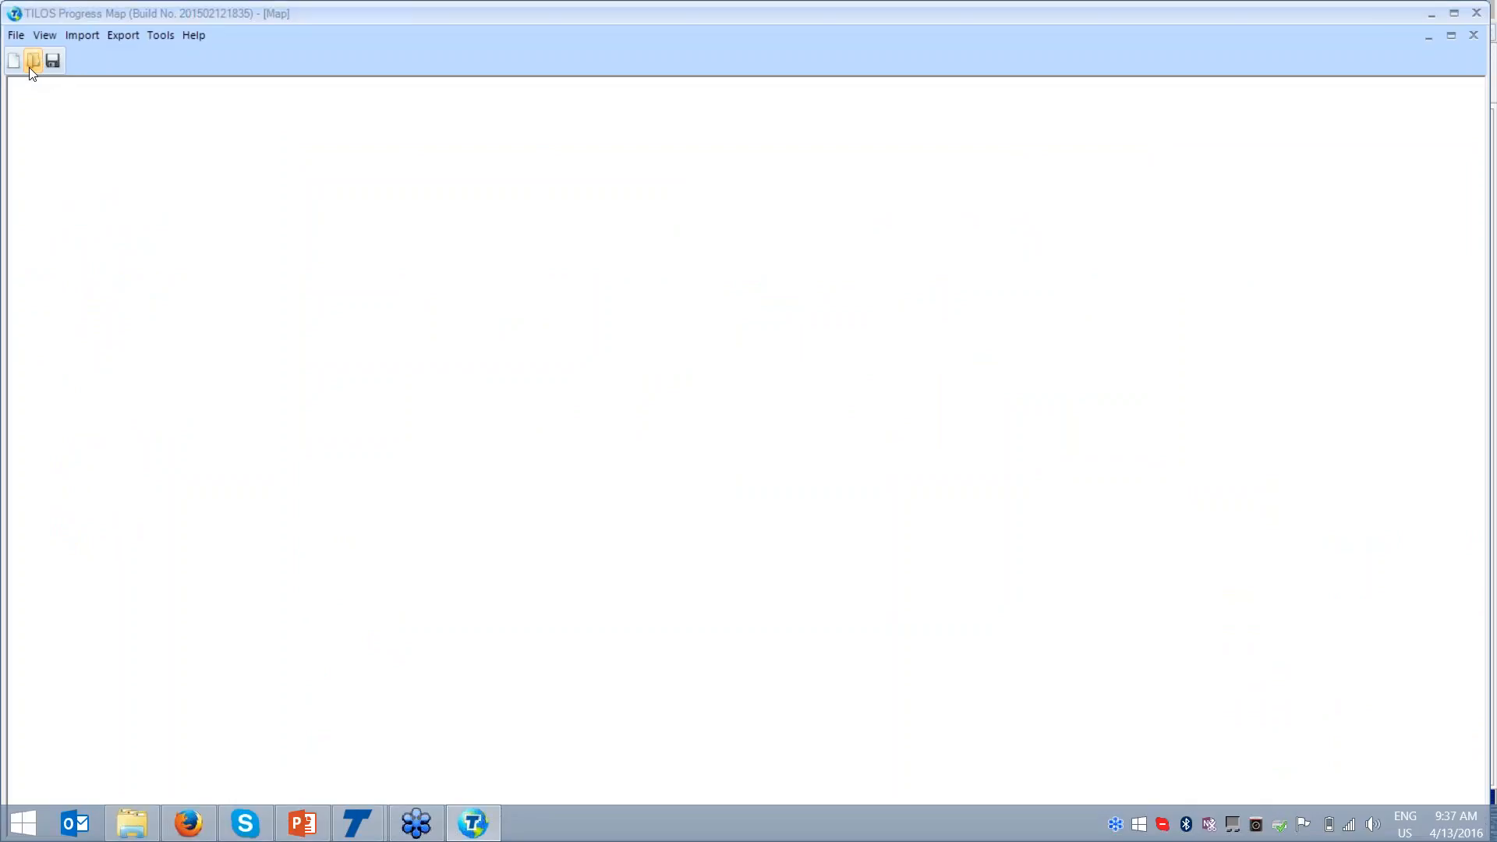
- Open the Mass Haulage GIS.hsg project and examine its cut and fill progress table
click(30, 67)
click(266, 207)
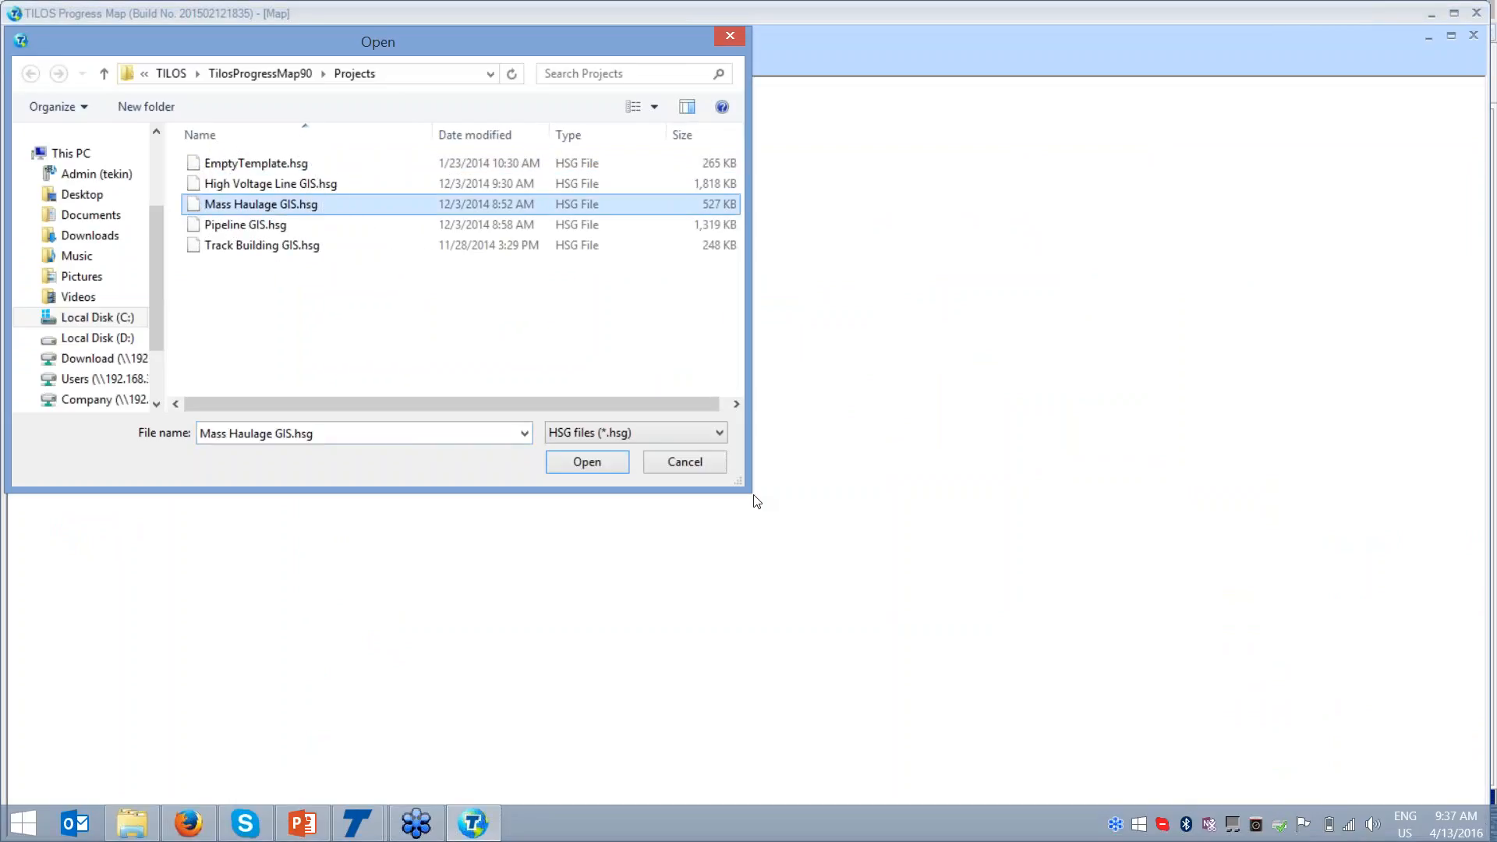
click(615, 465)
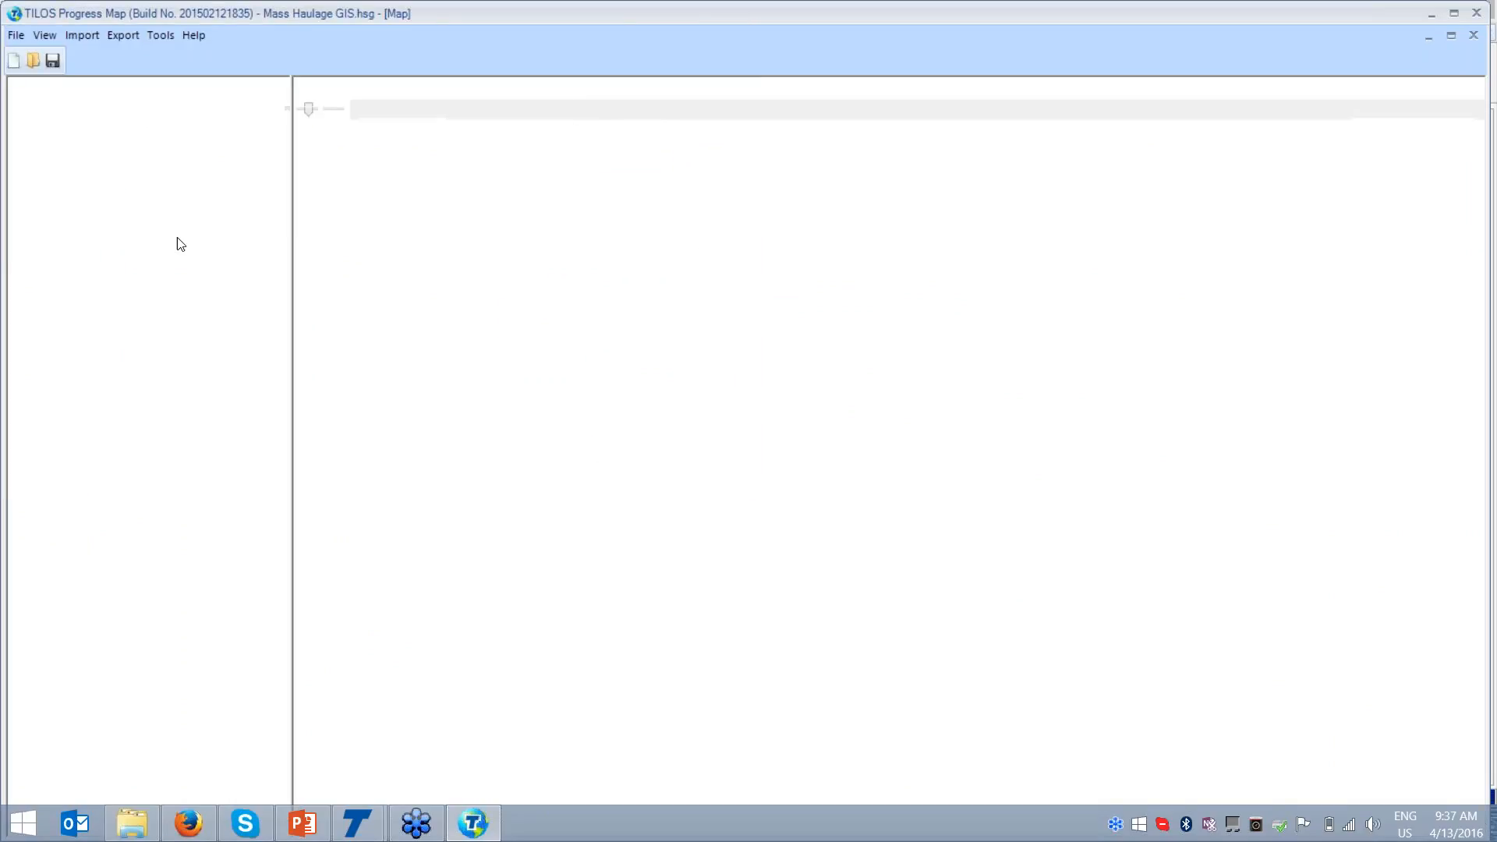
key(ctrl)
key(ctrl)
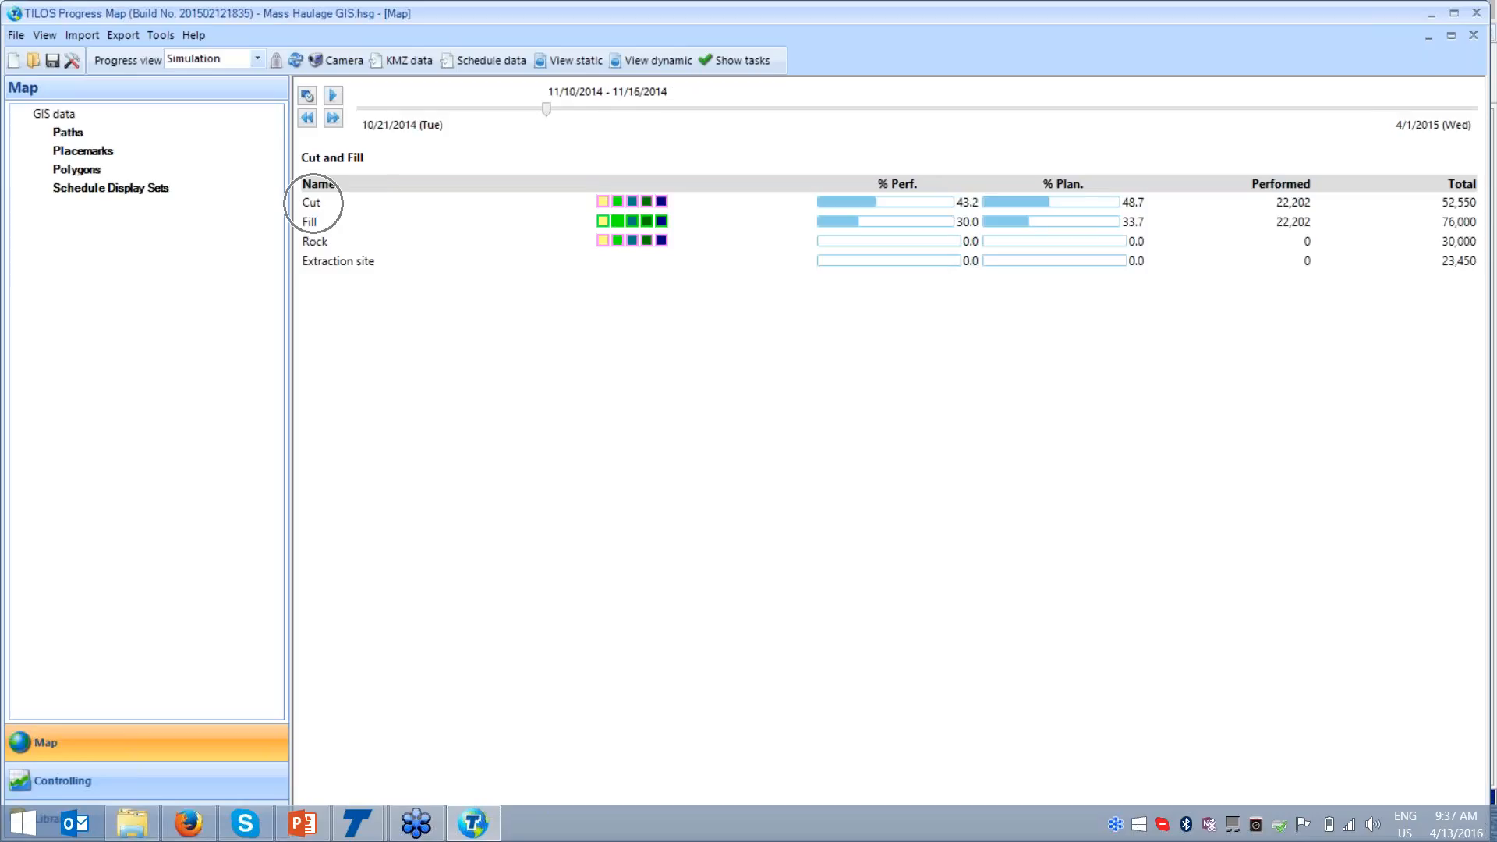
key(ctrl)
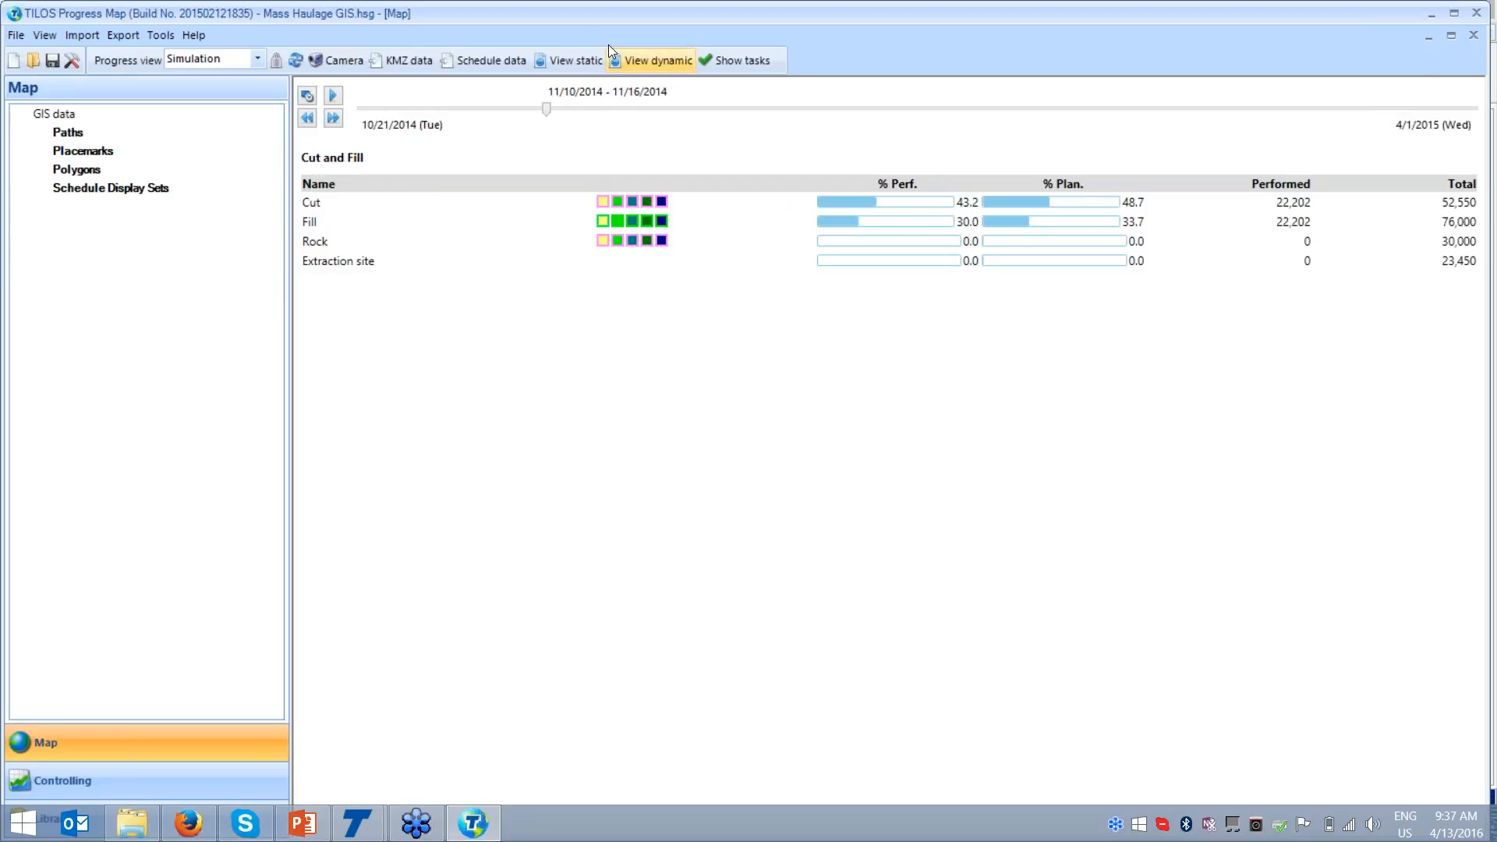
- Open the dynamic map view in Google Earth and play the progress simulation from the beginning of the timeline
click(658, 62)
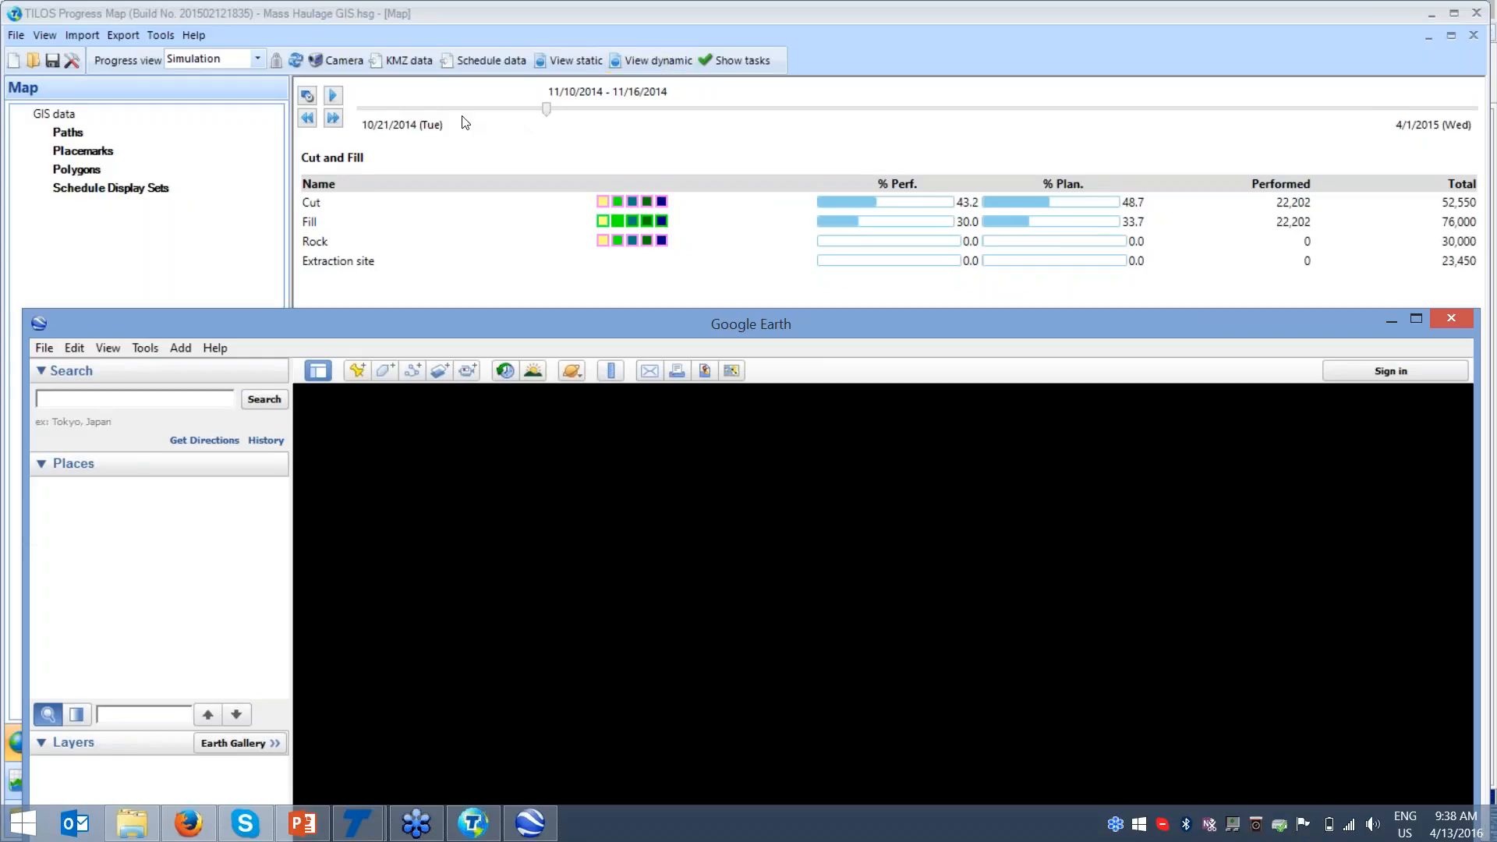
key(ctrl)
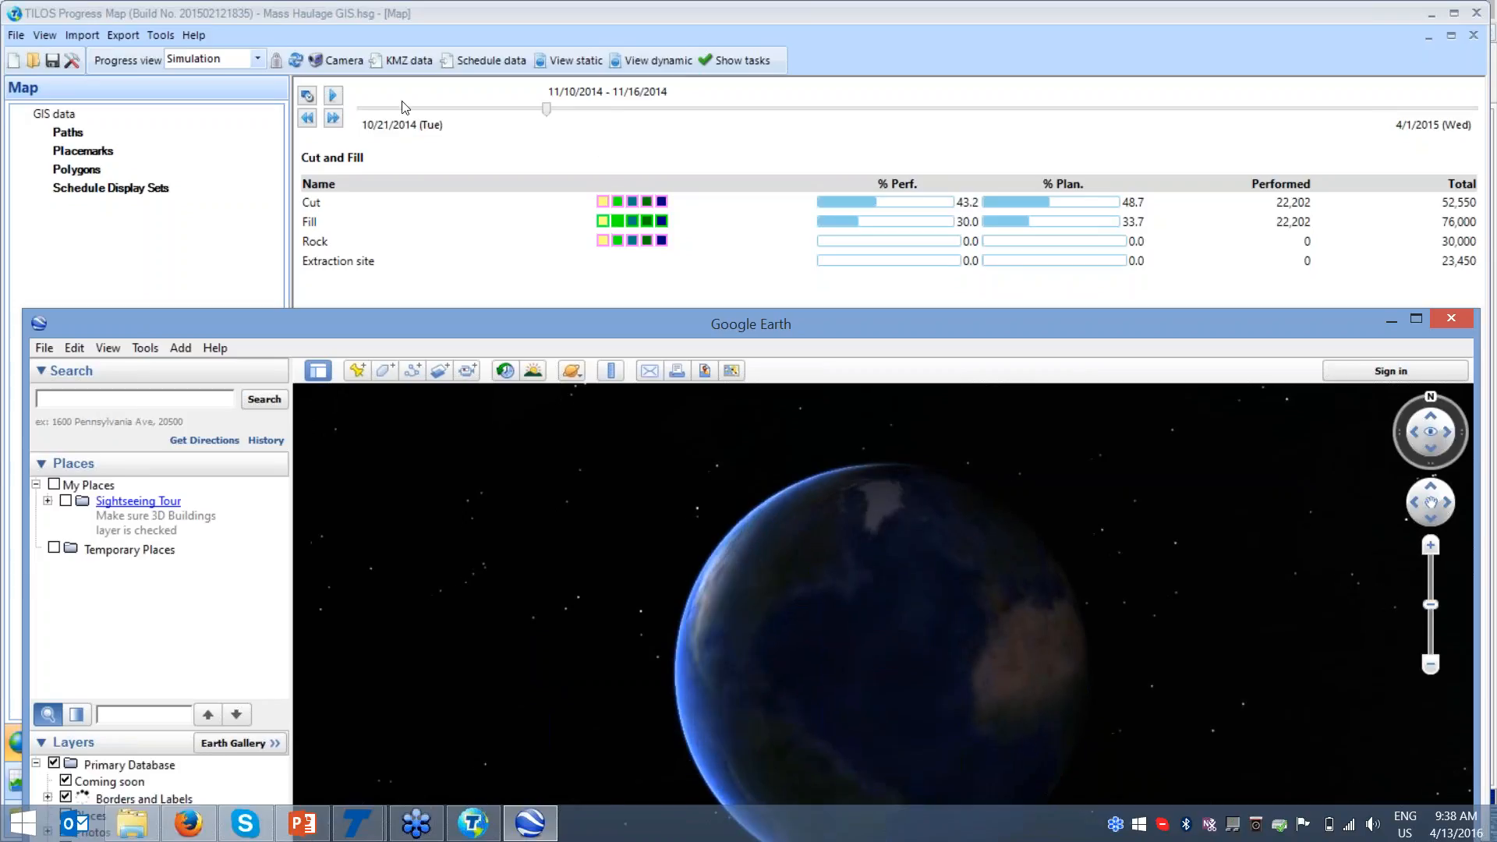
drag(547, 109, 371, 111)
click(529, 824)
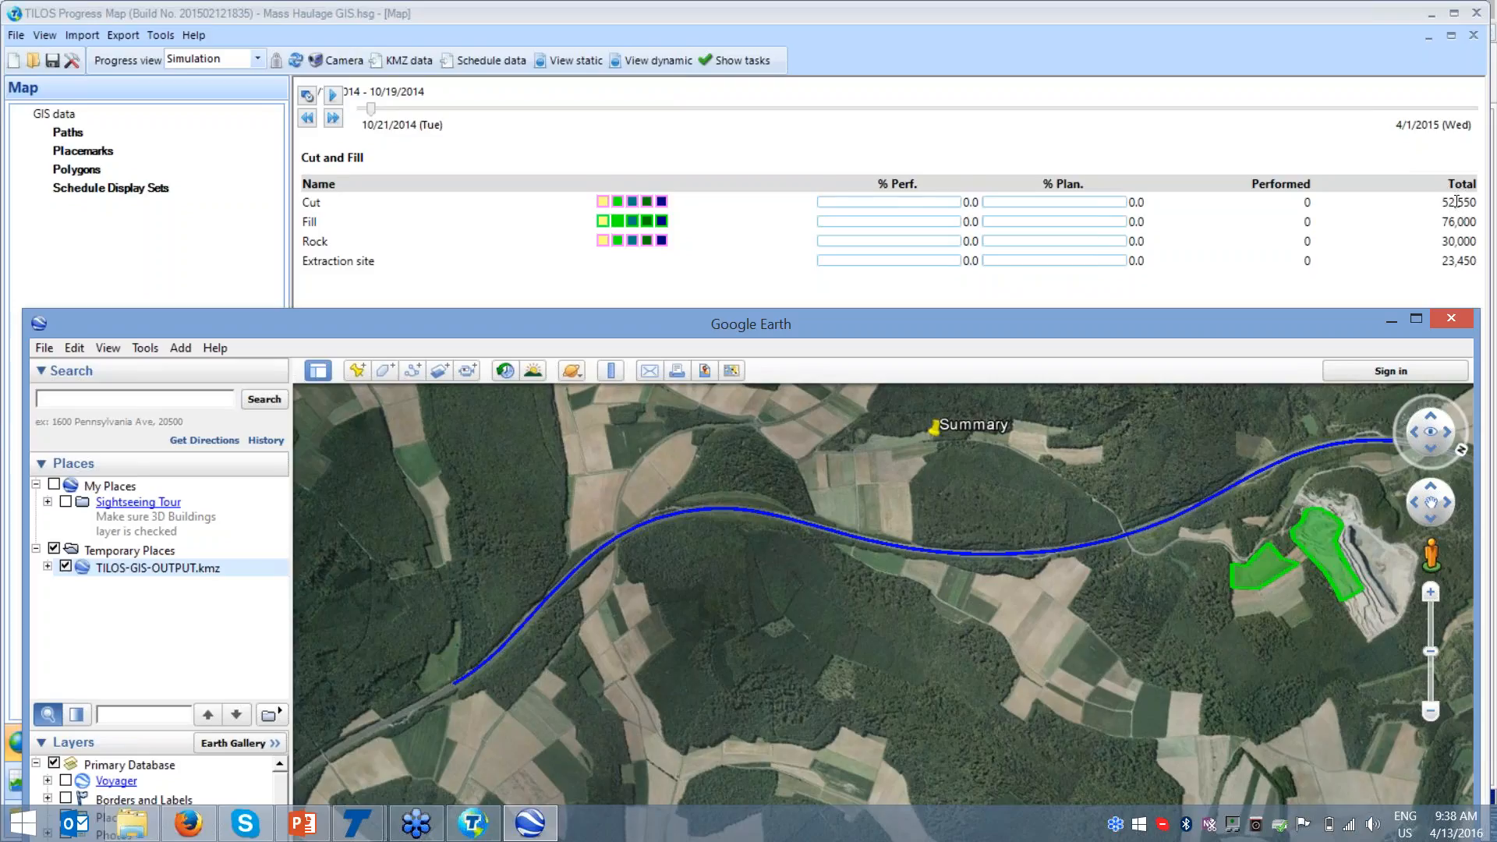
click(332, 97)
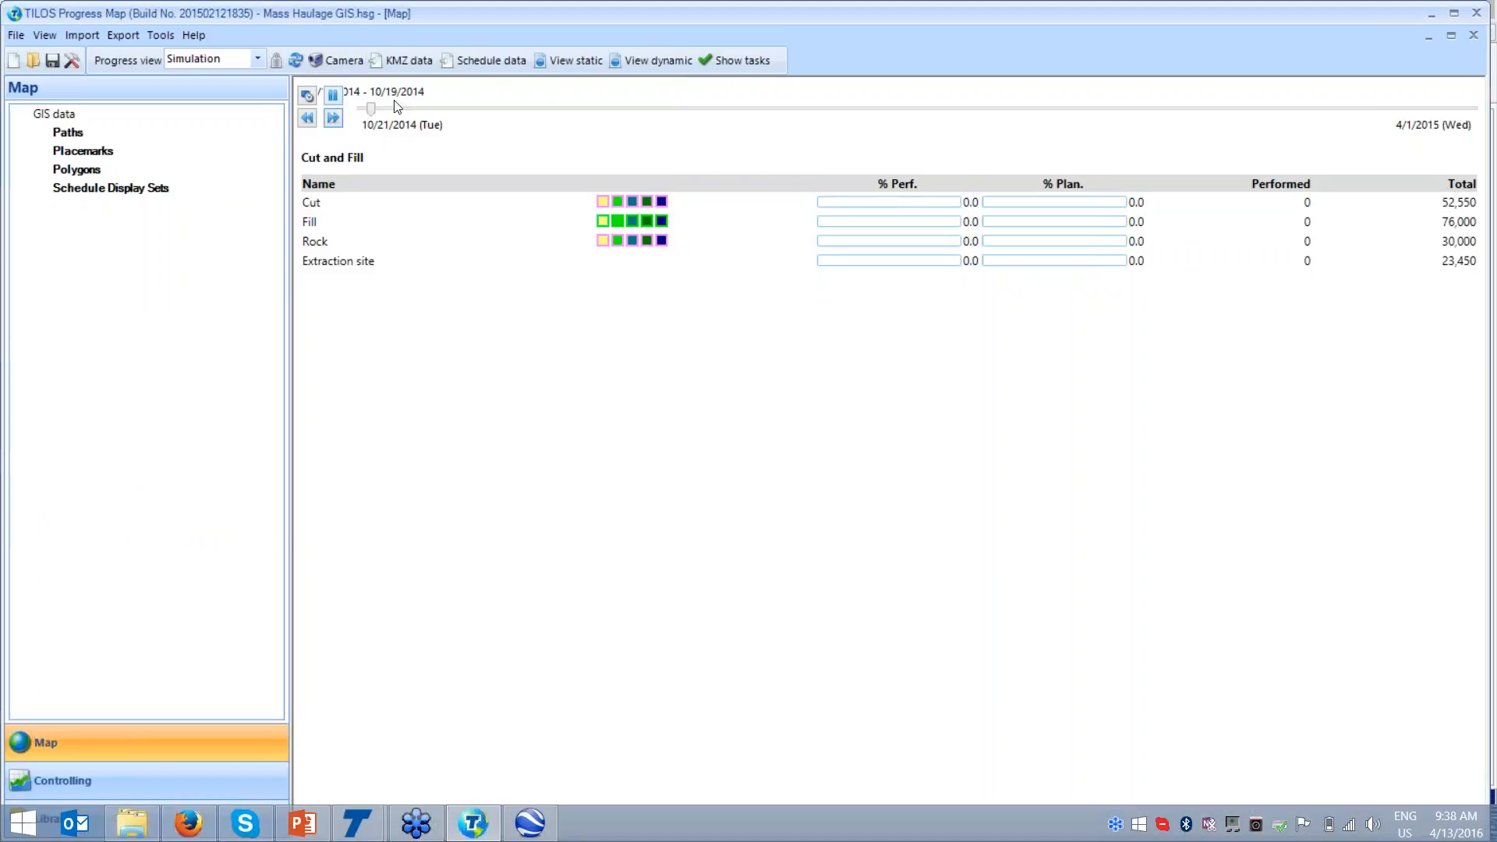
- Reopen the dynamic Google Earth view and watch the running cut and fill simulation through to the end of the timeline
click(638, 60)
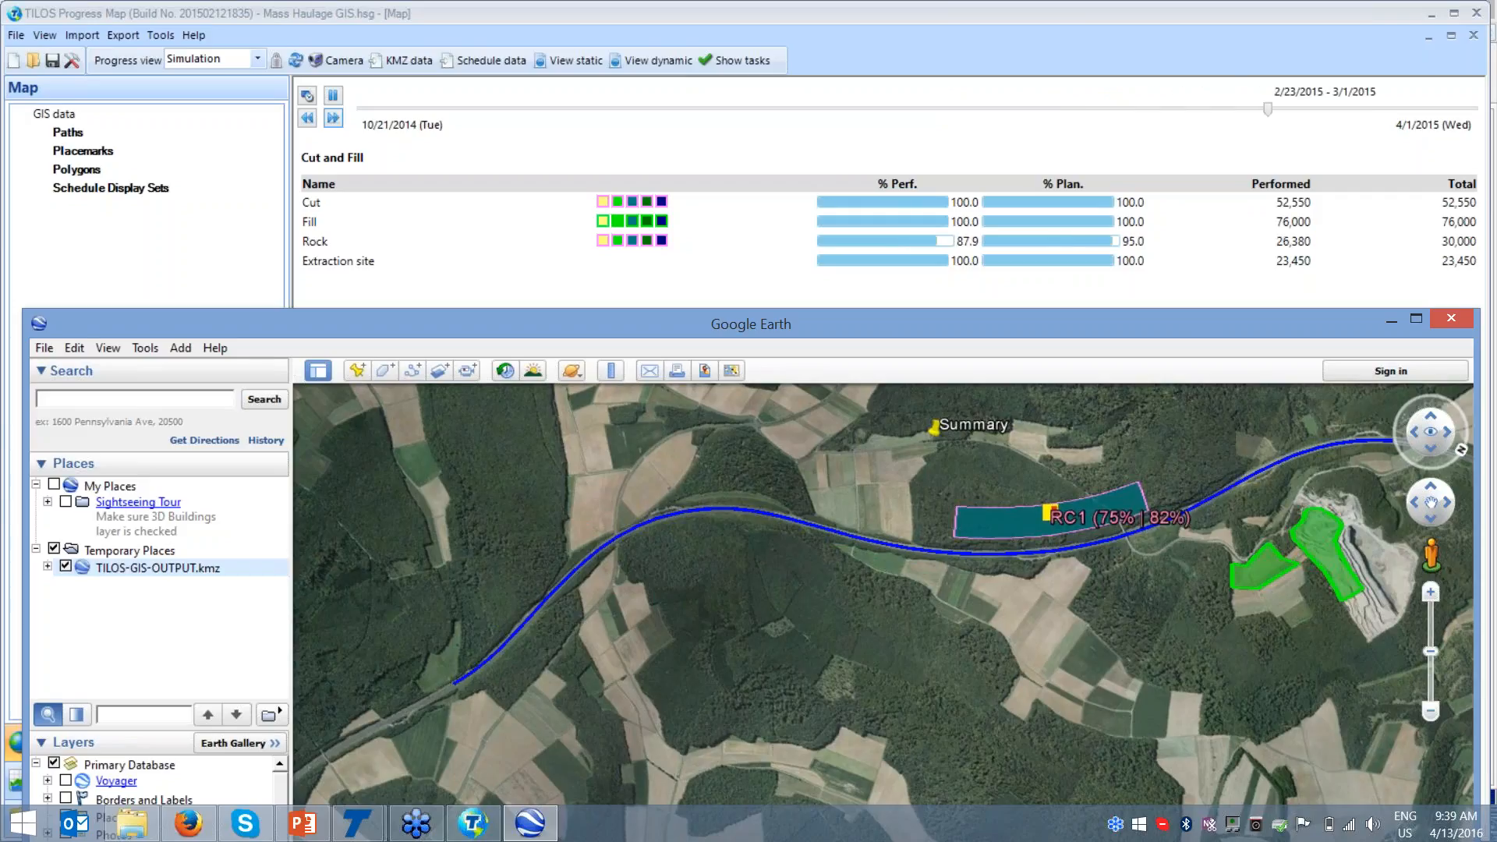
key(ctrl)
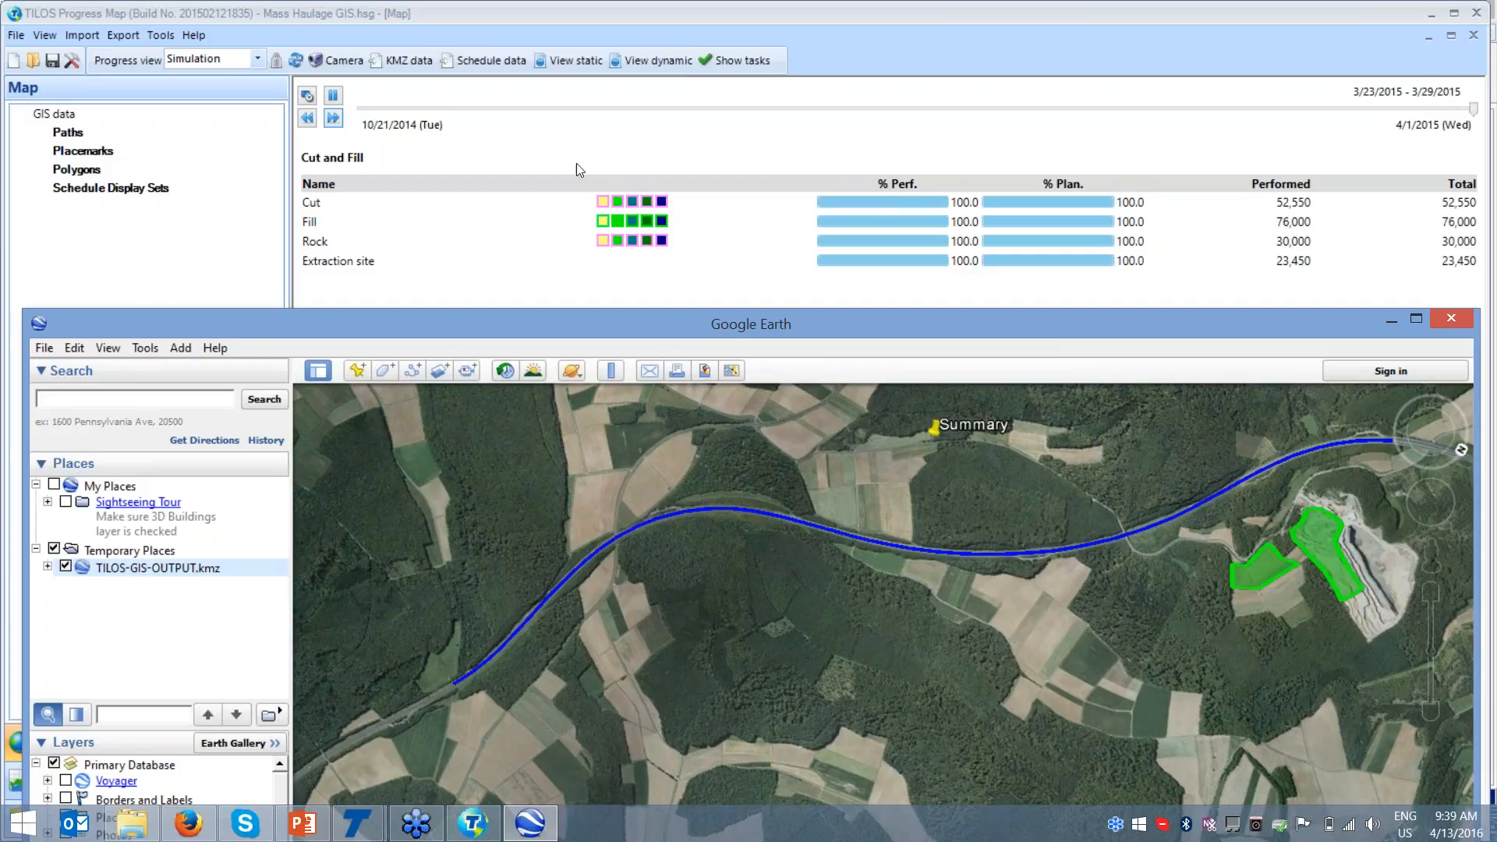
- Move the simulation to the week 12/1/2014 - 12/7/2014, switch to Google Earth and open the progress details of the F2 fill area
click(716, 110)
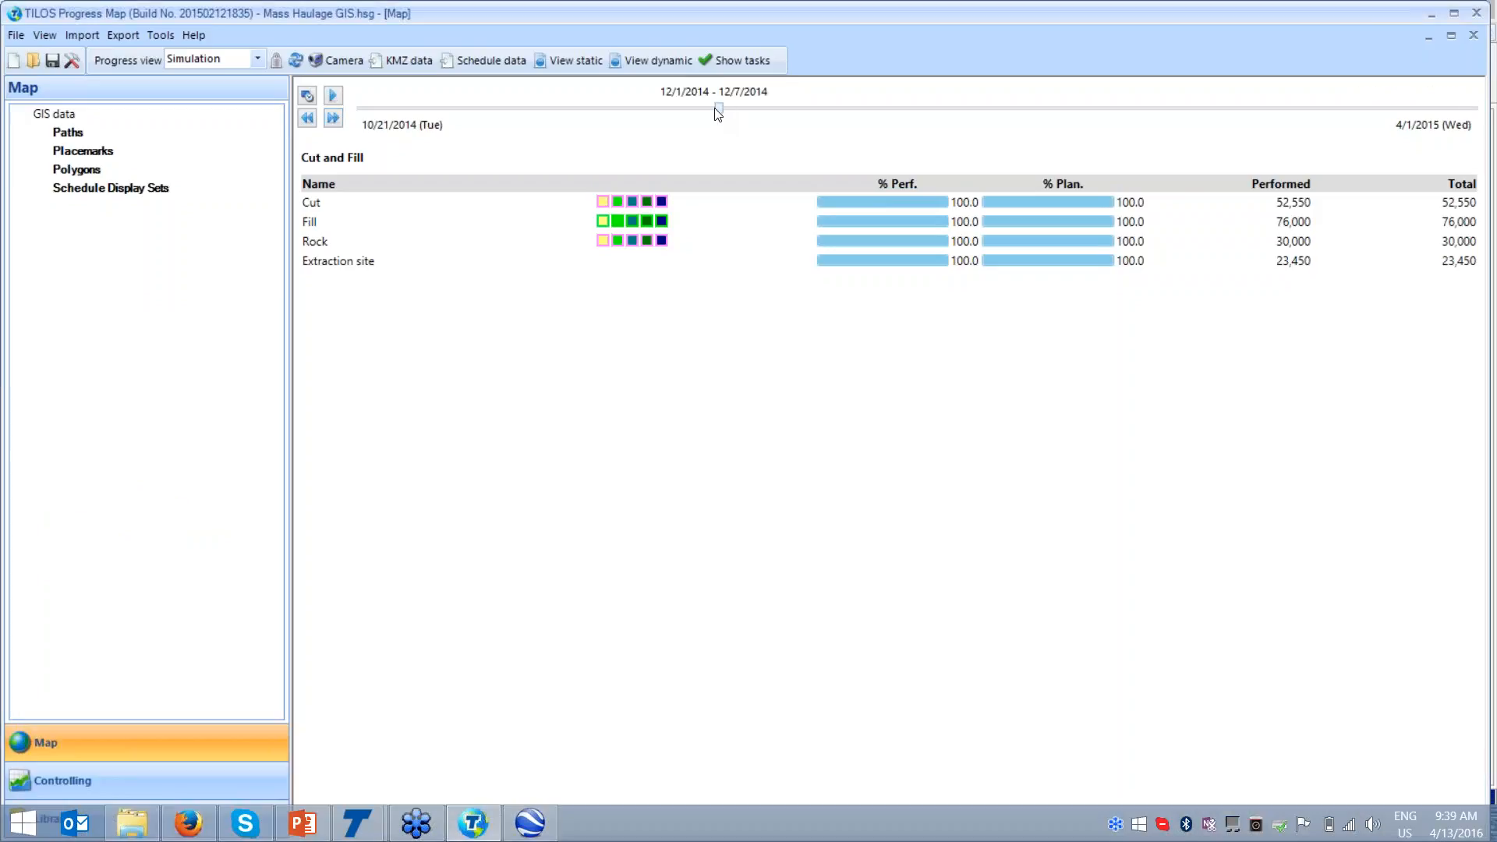
click(540, 830)
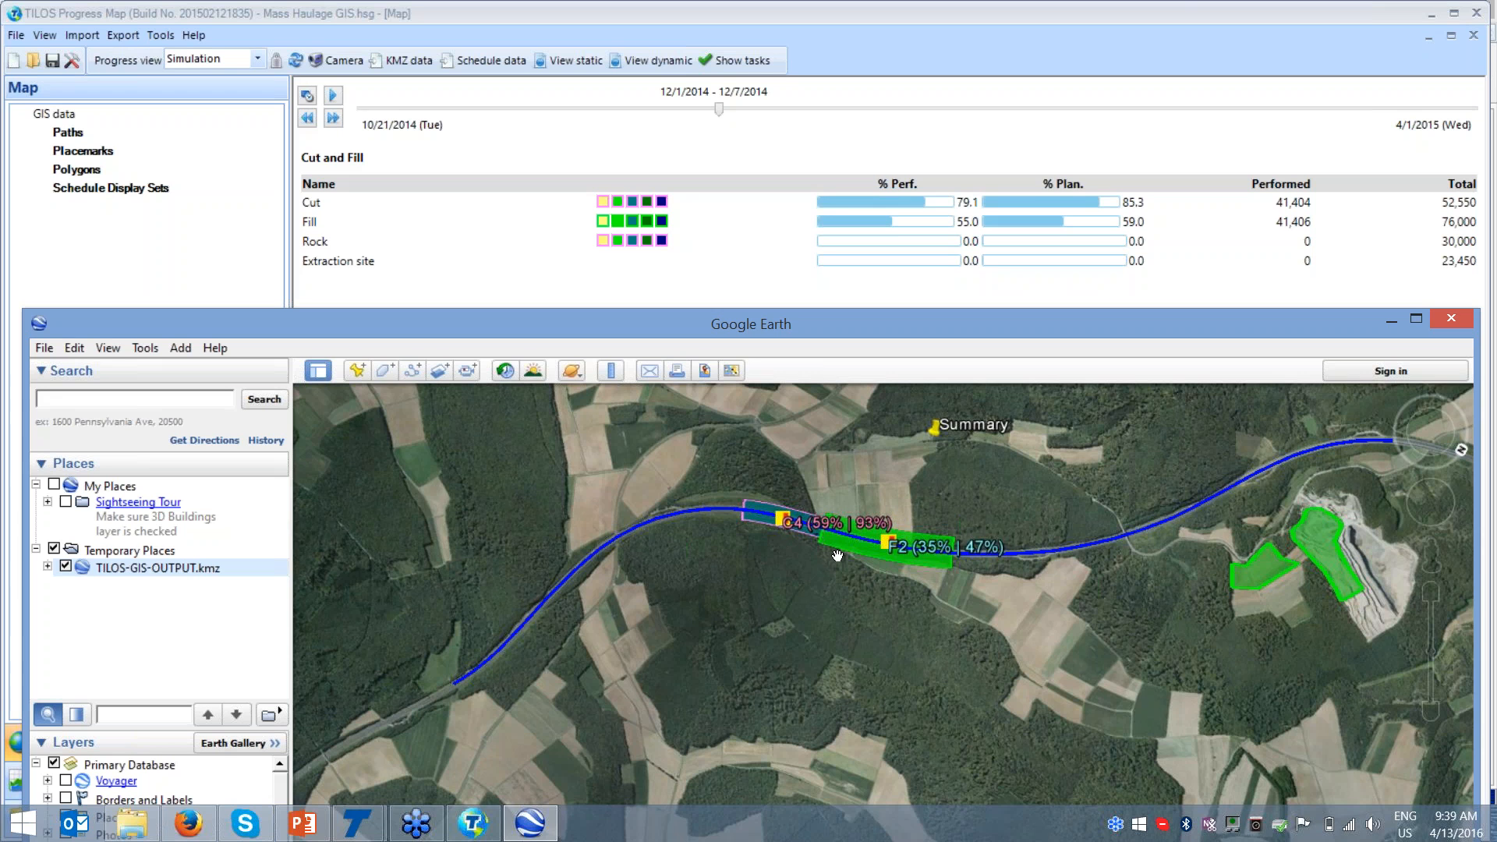
scroll(837, 556, up, 5)
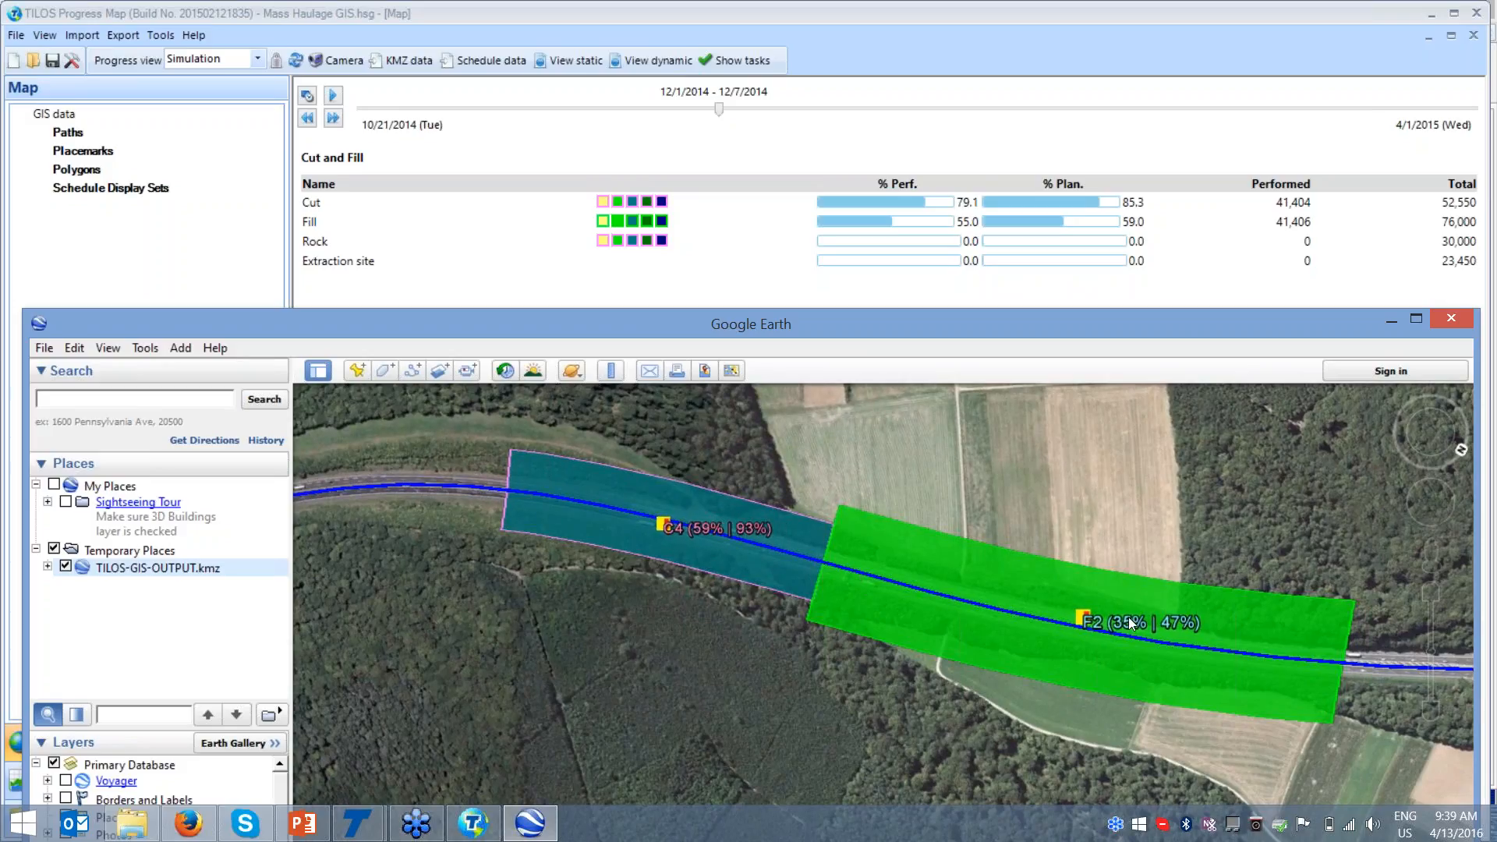
click(1088, 622)
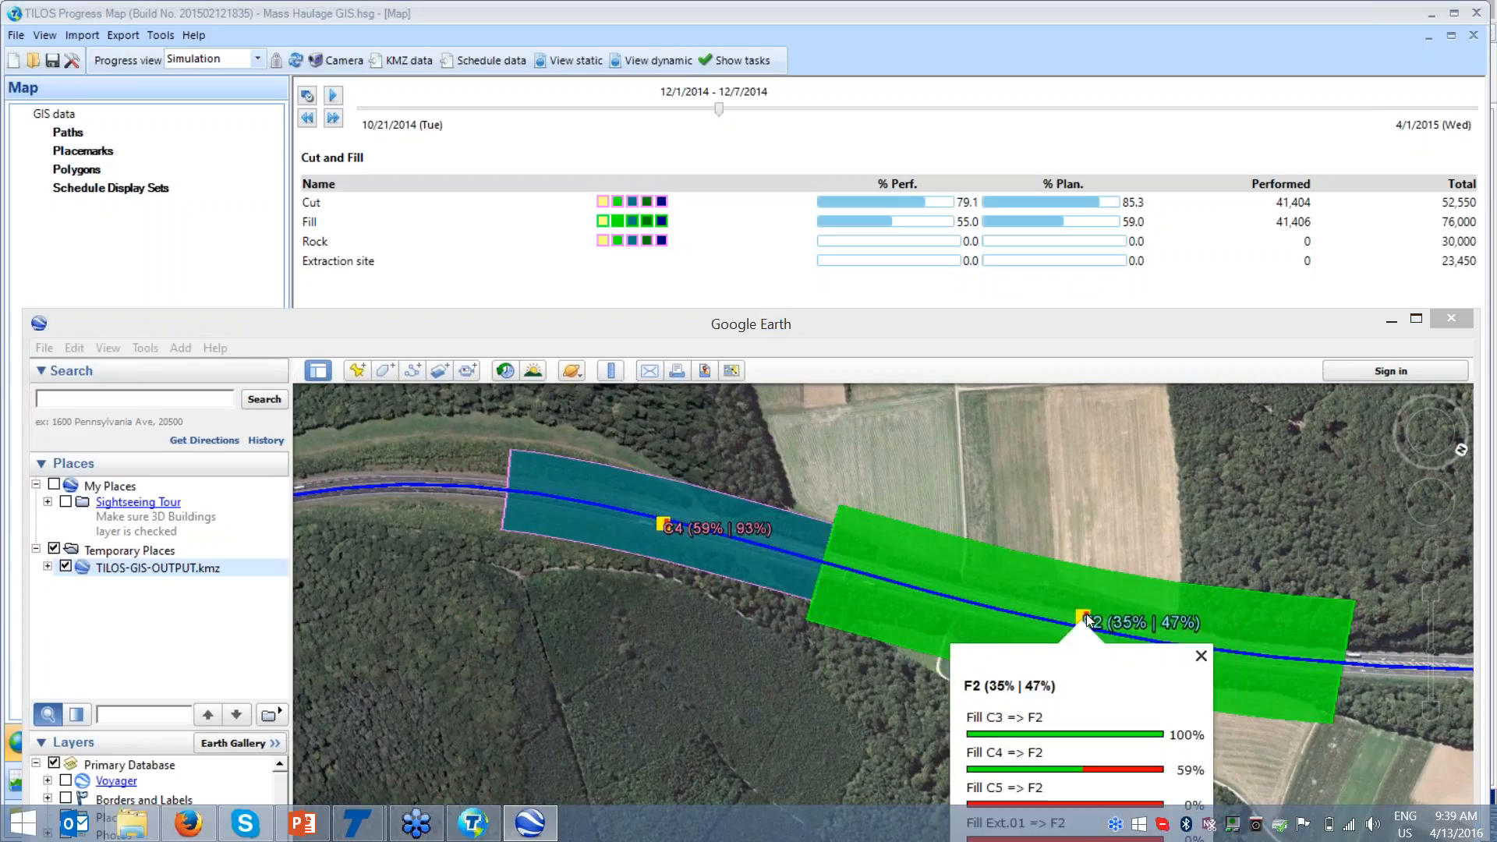